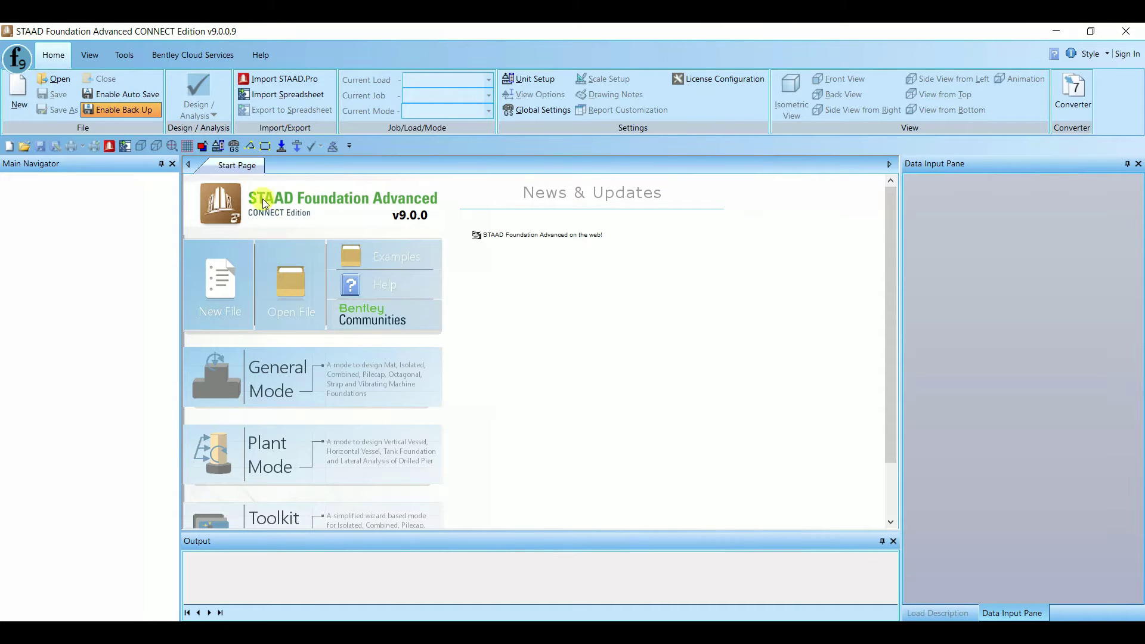
# - Browse the ribbon command groups and check the unit settings without changing them
pyautogui.click(91, 56)
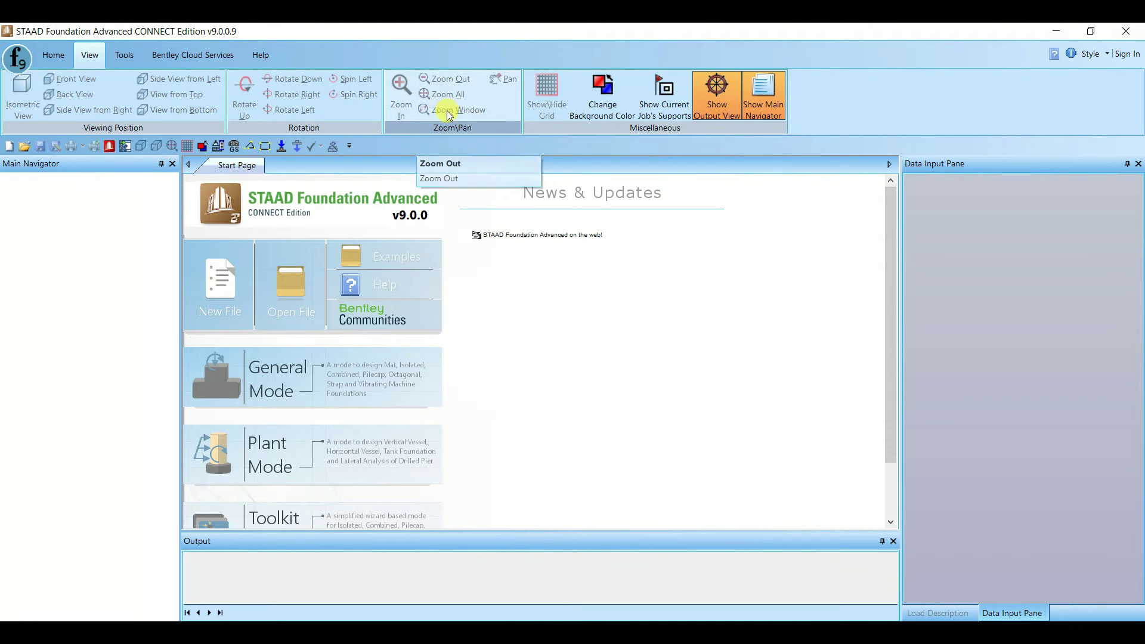
pyautogui.click(126, 56)
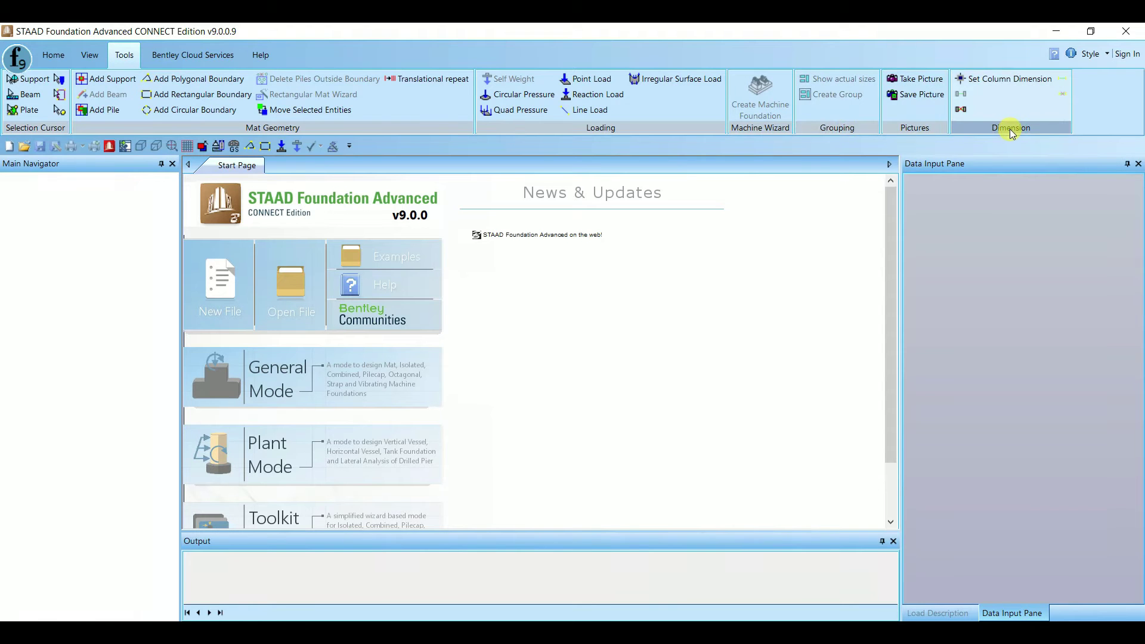
pyautogui.click(54, 56)
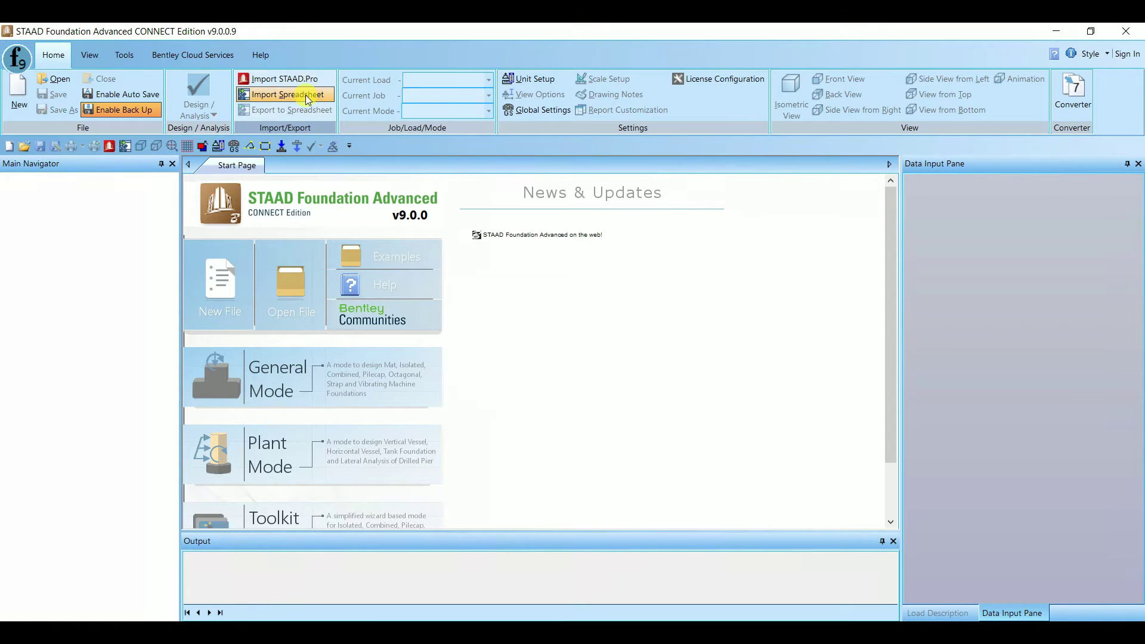
pyautogui.click(536, 82)
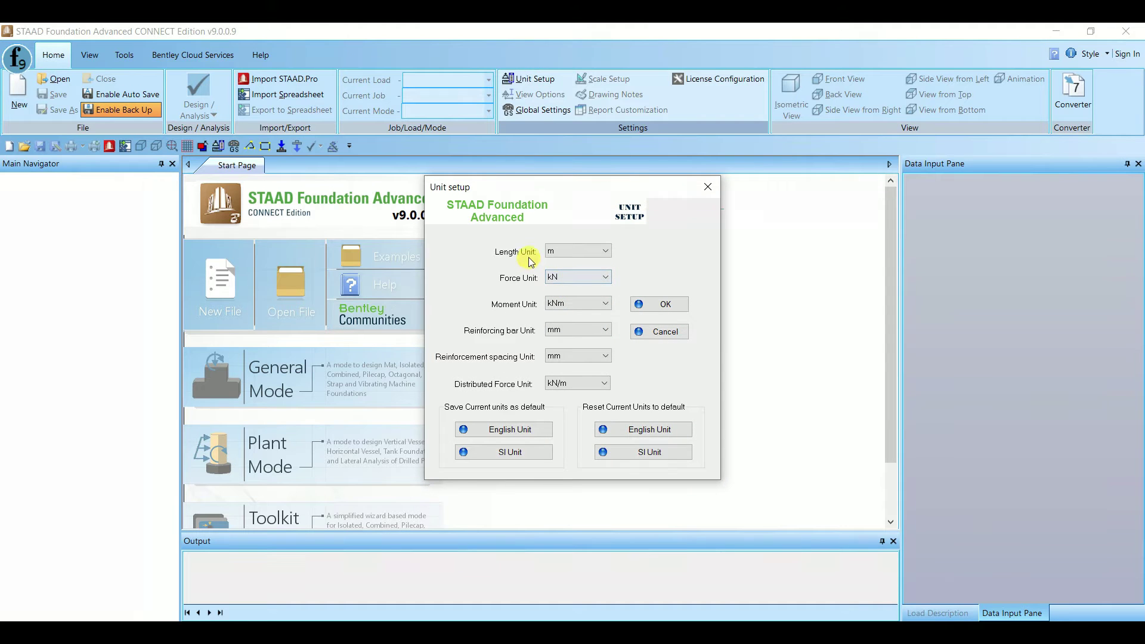
pyautogui.press('Escape')
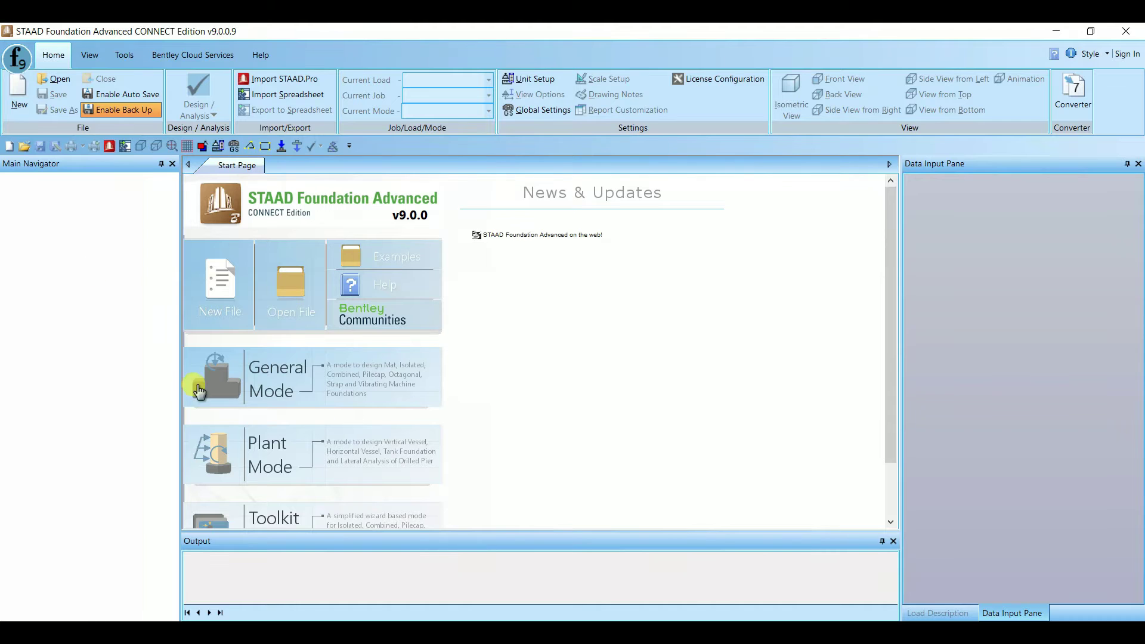
# - Create a new untitled General Foundation project
pyautogui.click(214, 282)
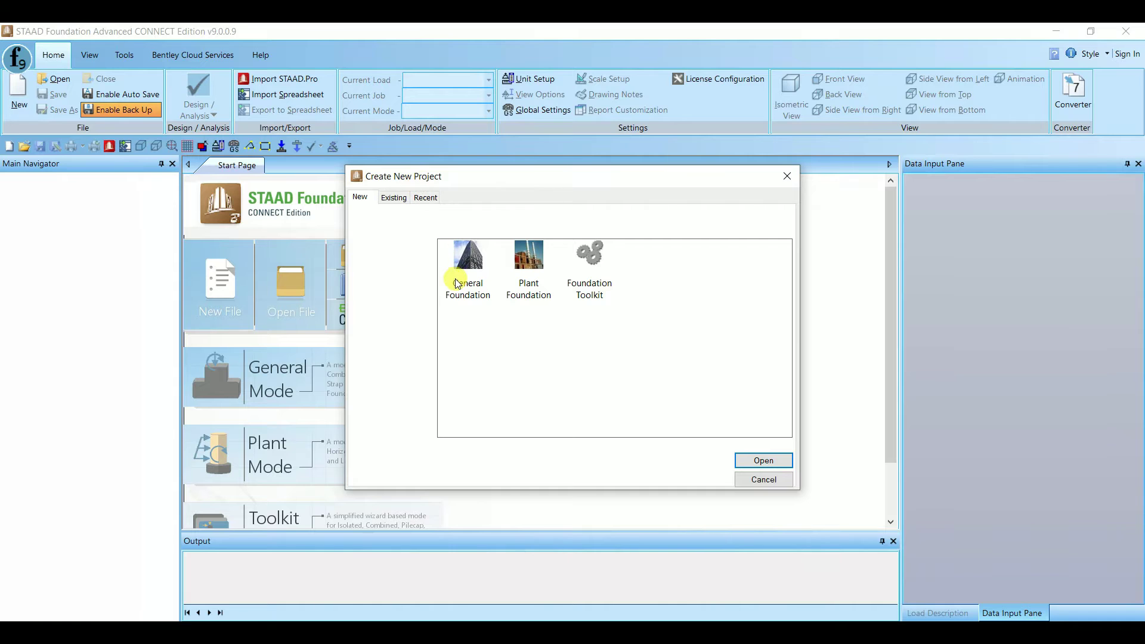
pyautogui.click(474, 263)
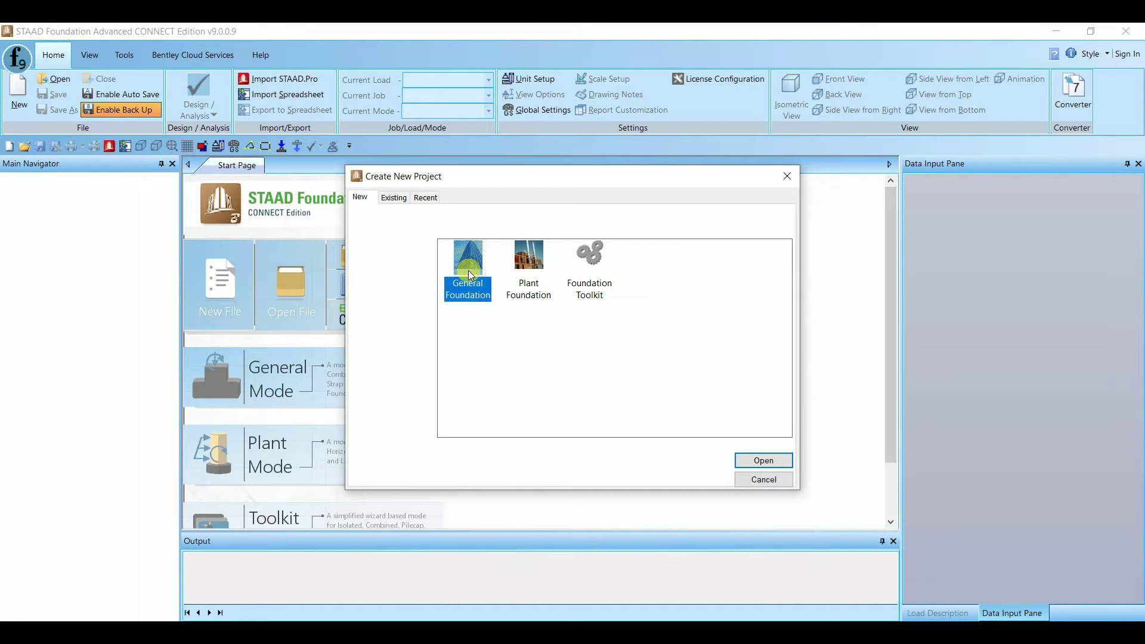
pyautogui.click(761, 462)
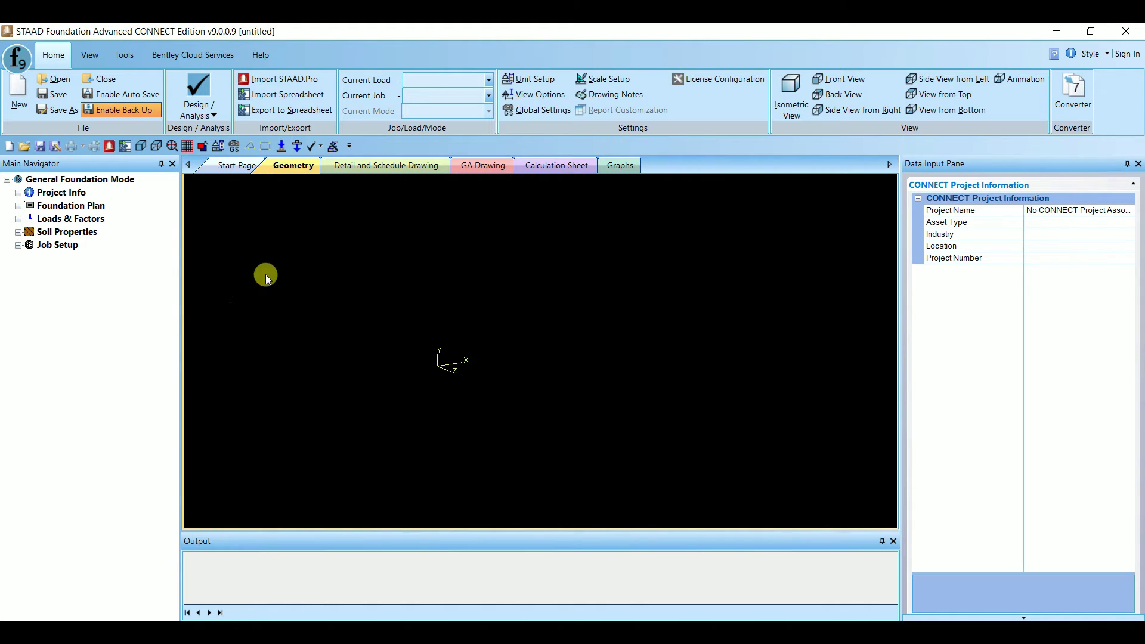
# - Place column 1 at X, Y, Z = 0 in the Column Position table
pyautogui.click(18, 205)
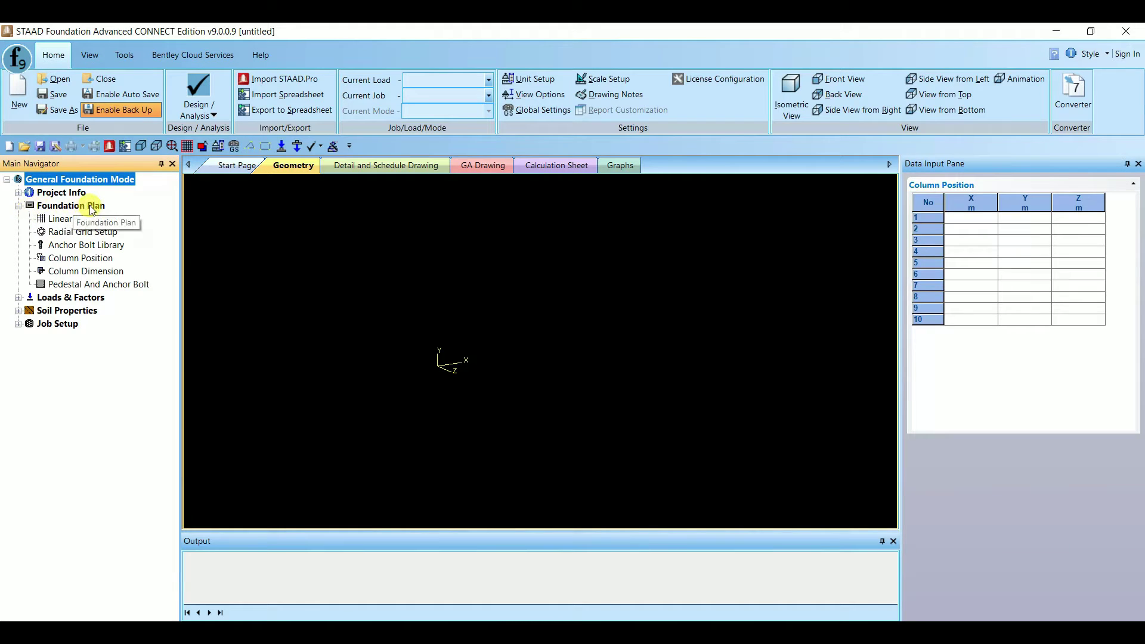
pyautogui.click(64, 260)
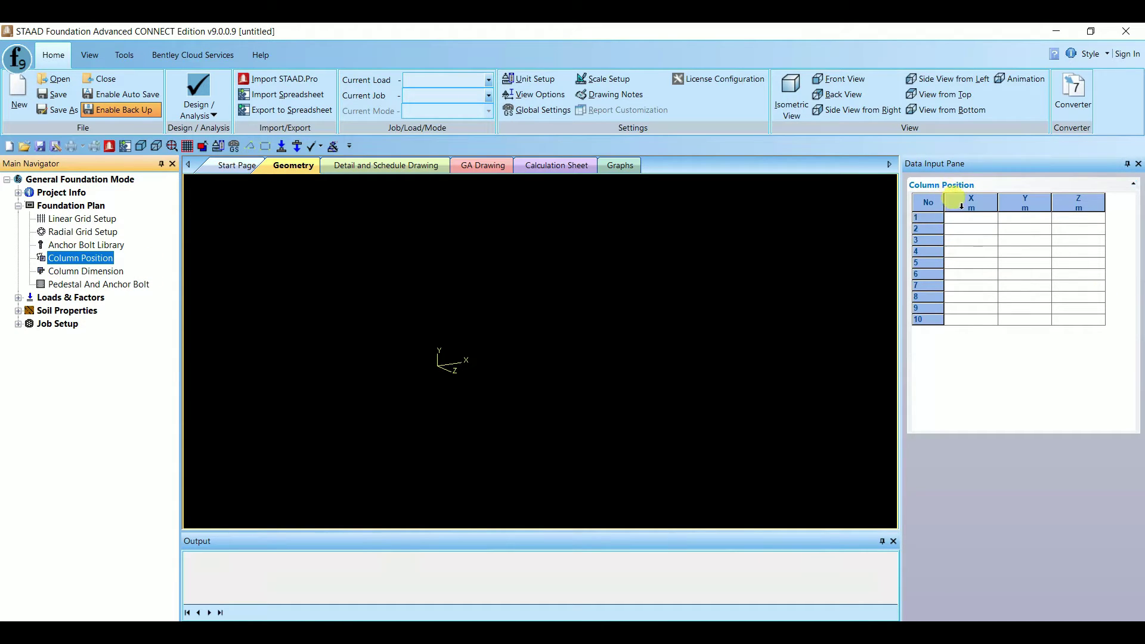
pyautogui.click(961, 220)
pyautogui.write('0')
pyautogui.click(1017, 222)
pyautogui.write('0')
pyautogui.click(1077, 219)
pyautogui.write('0')
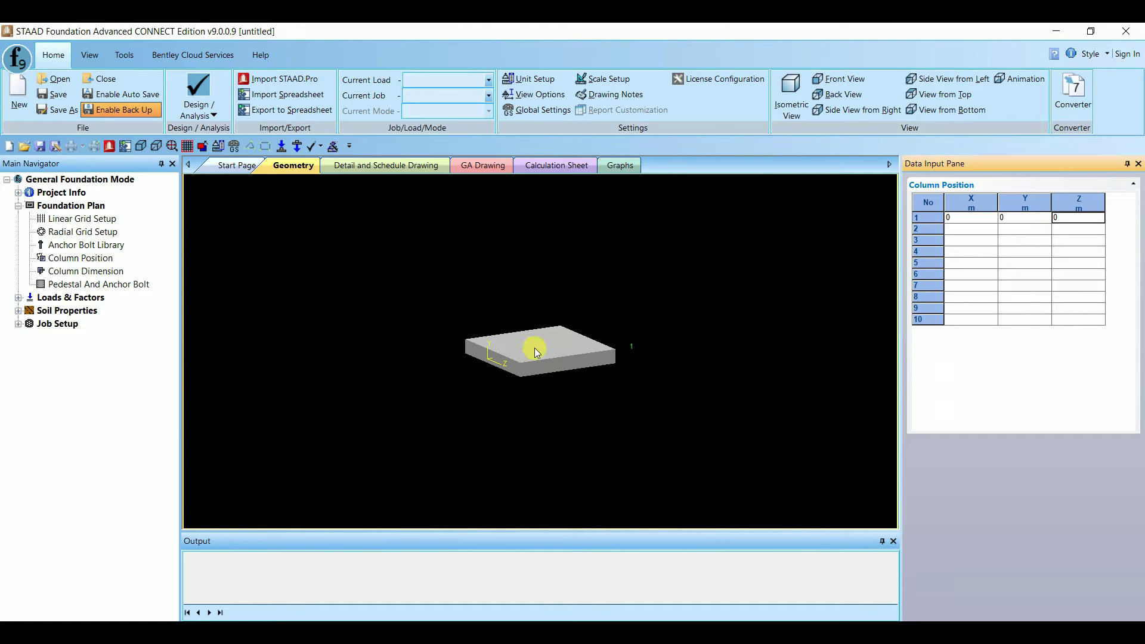
# - Set the column dimensions to length 0.23 m and width 0.45 m
pyautogui.click(75, 272)
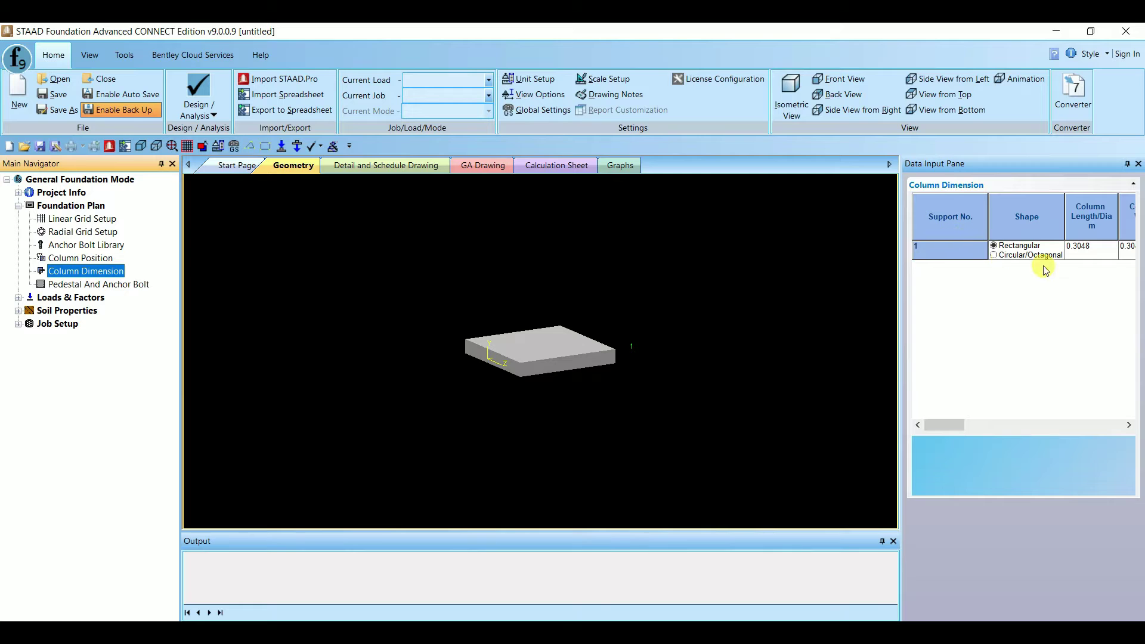
pyautogui.click(1005, 423)
pyautogui.moveTo(1006, 425); pyautogui.dragTo(976, 426)
pyautogui.click(1025, 253)
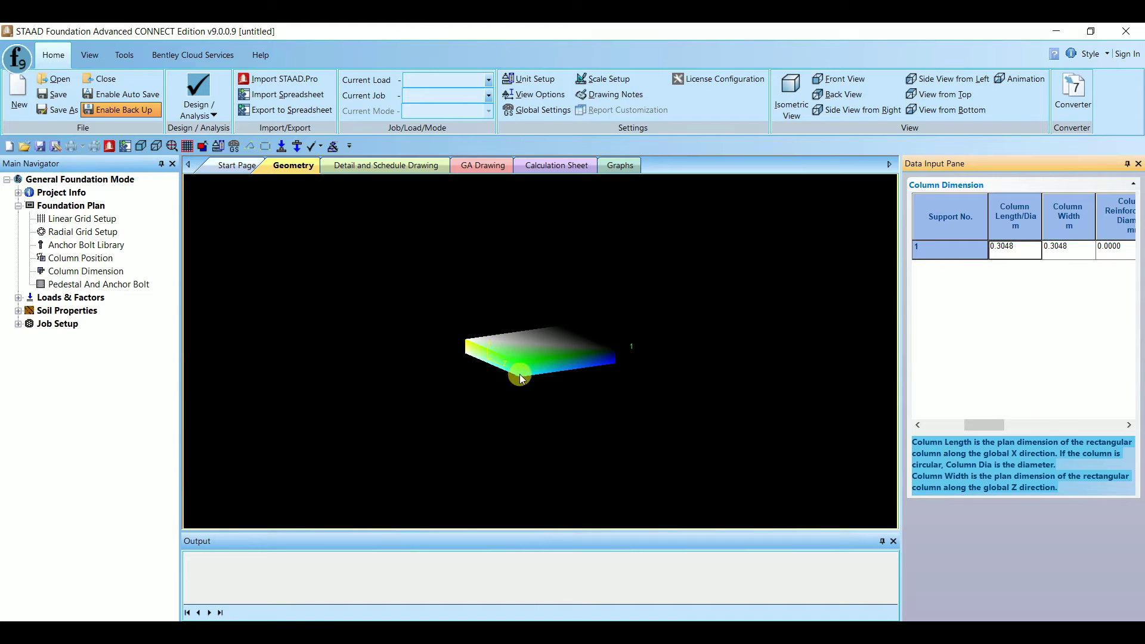
pyautogui.click(1002, 245)
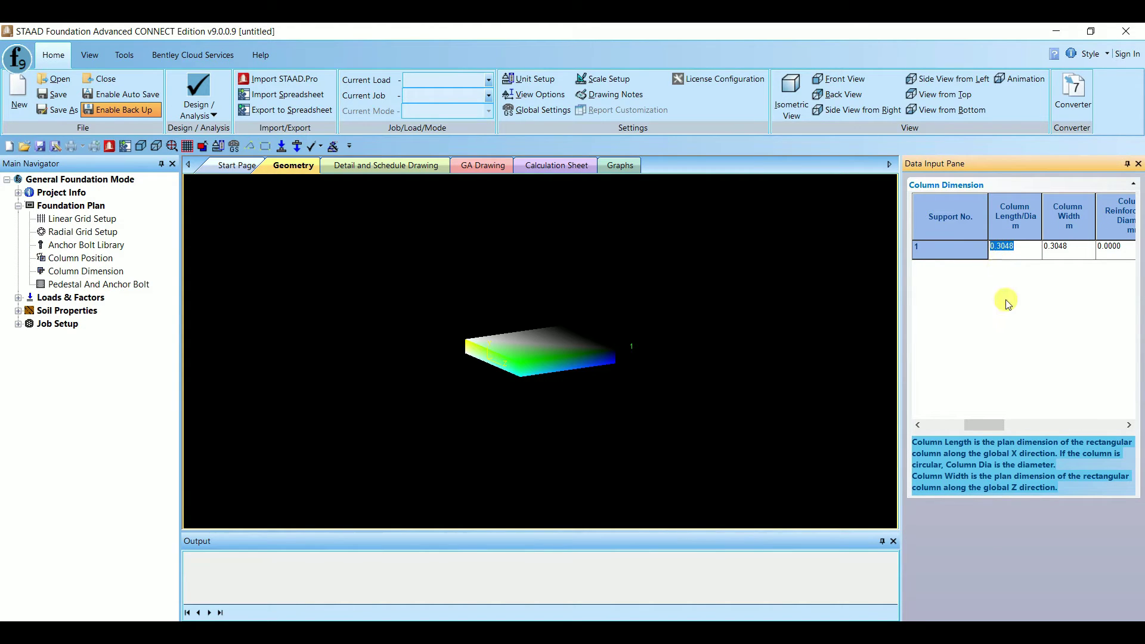
pyautogui.write('0.23')
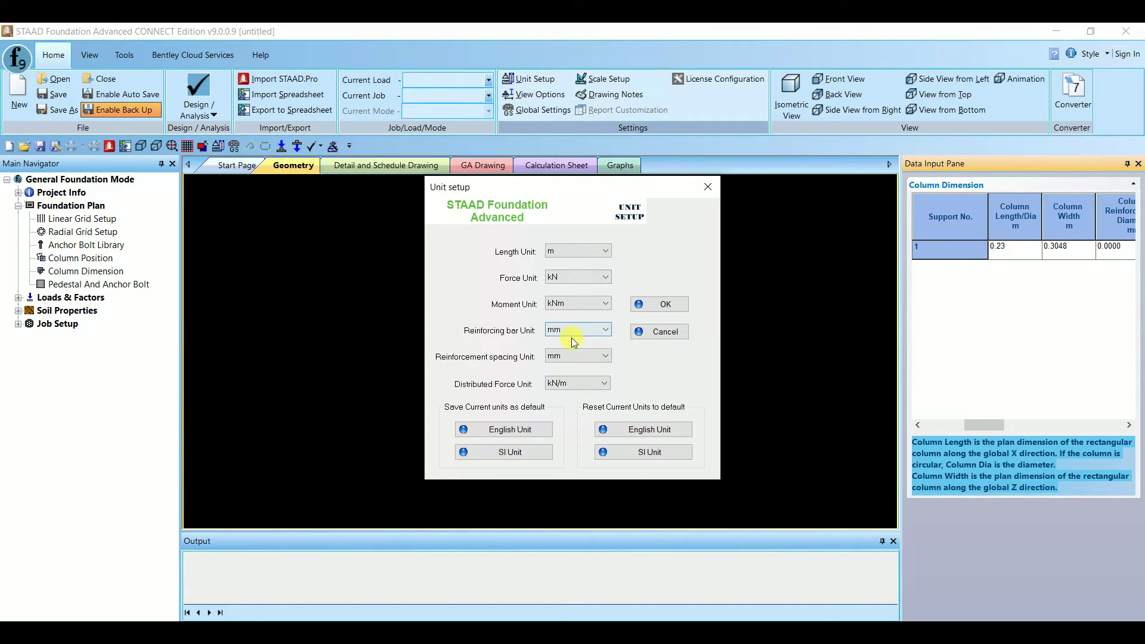
pyautogui.press('Return')
pyautogui.click(1067, 245)
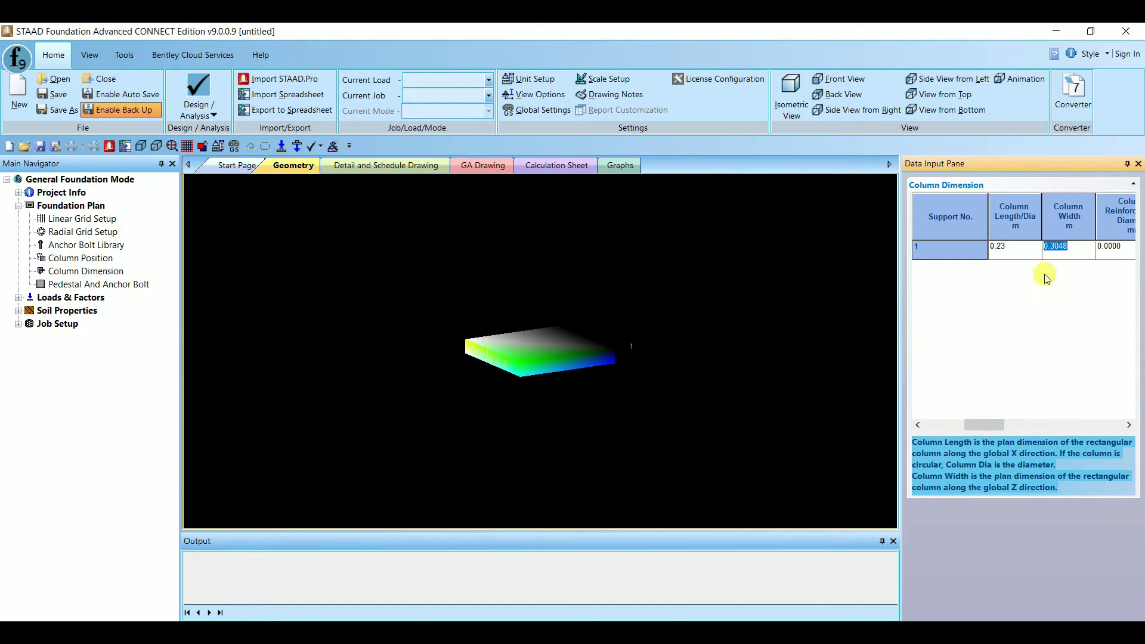
pyautogui.write('04')
pyautogui.press('Return')
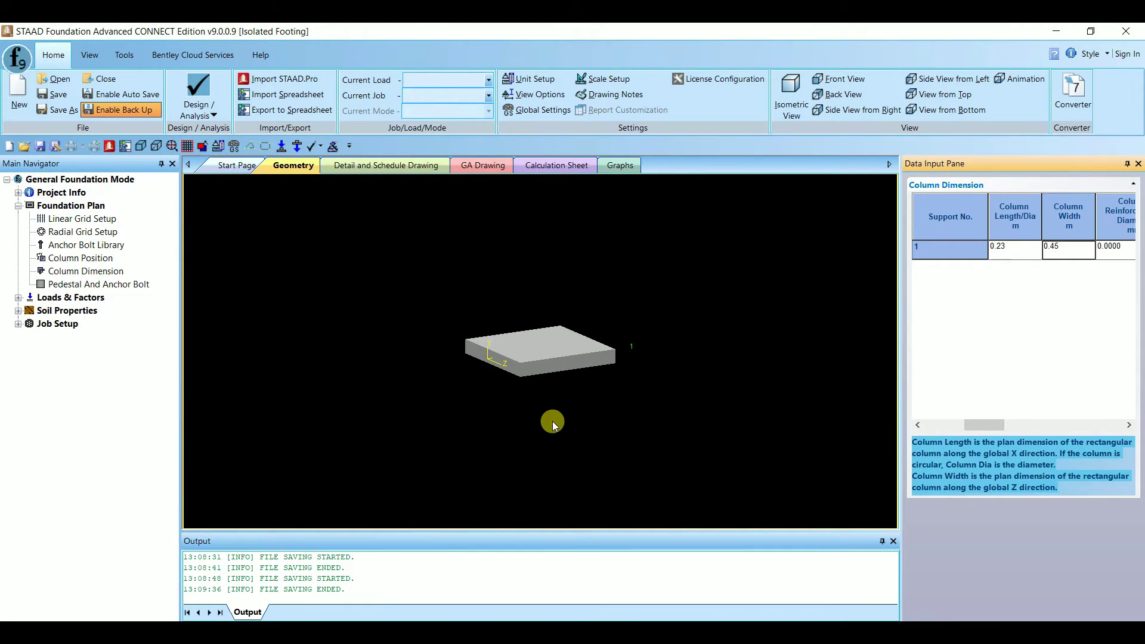
# - Create load case DL with the Dead loading type
pyautogui.click(17, 297)
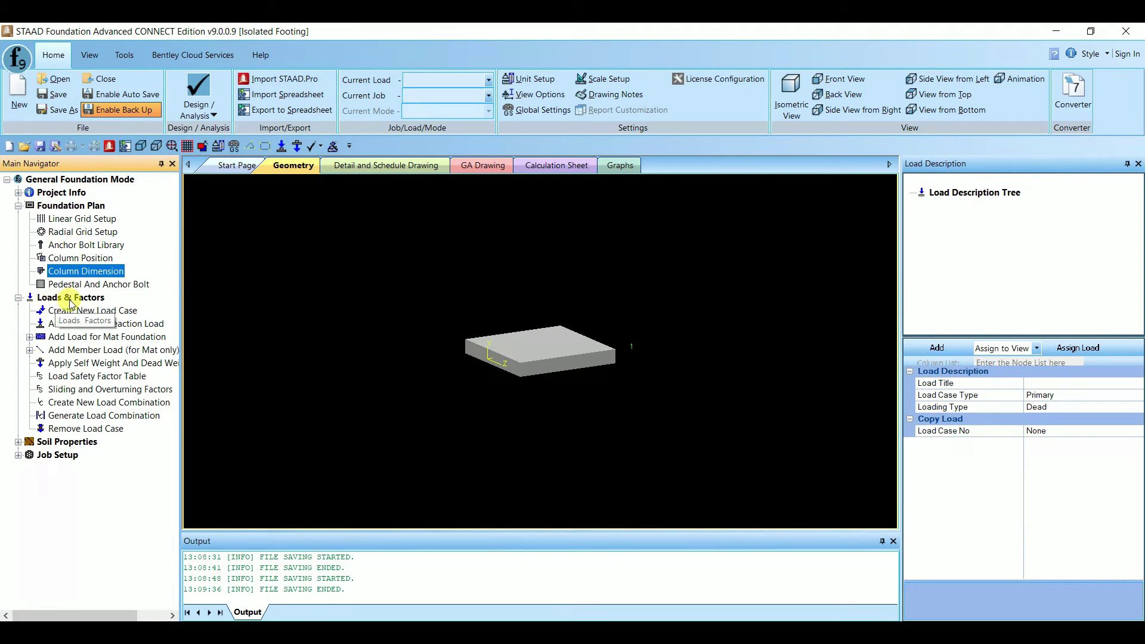
pyautogui.click(84, 311)
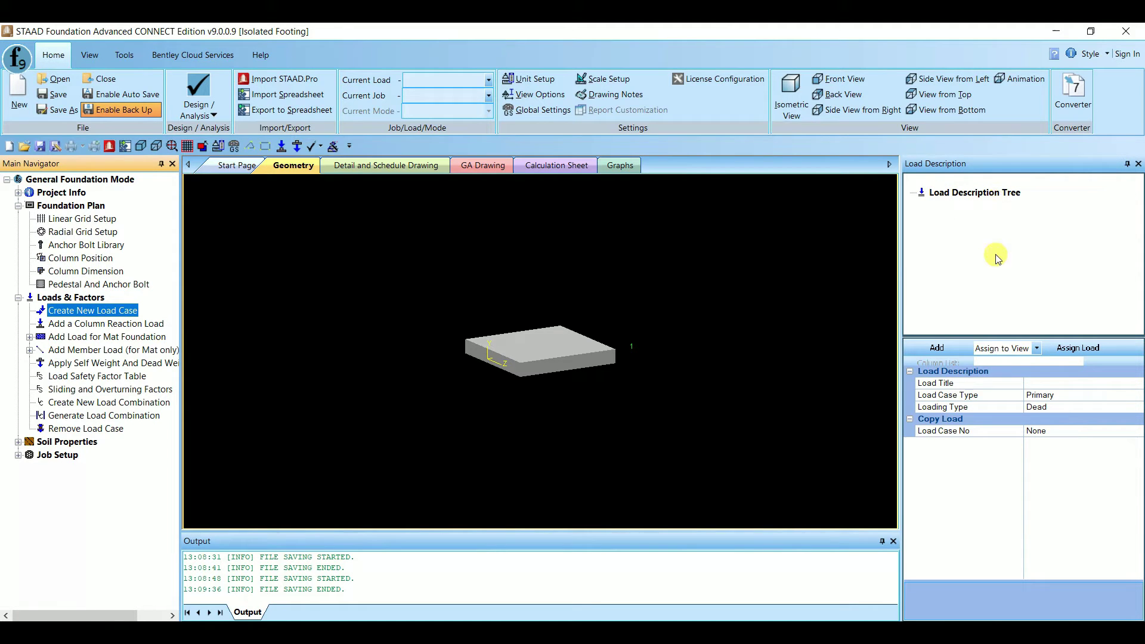
pyautogui.click(1038, 384)
pyautogui.write('DL')
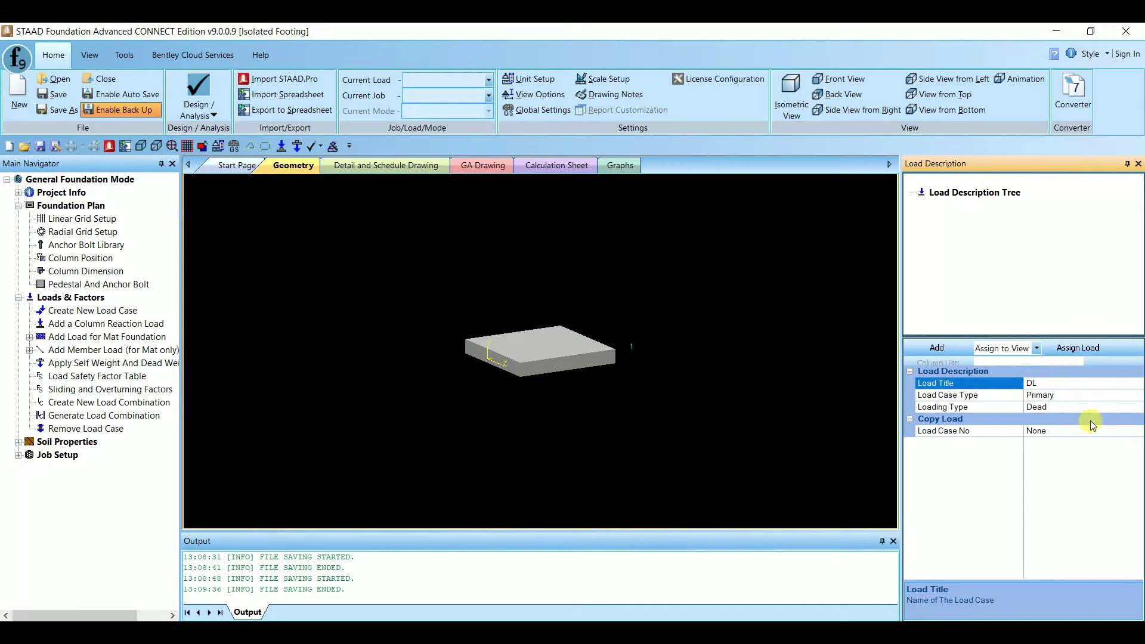
pyautogui.click(1078, 411)
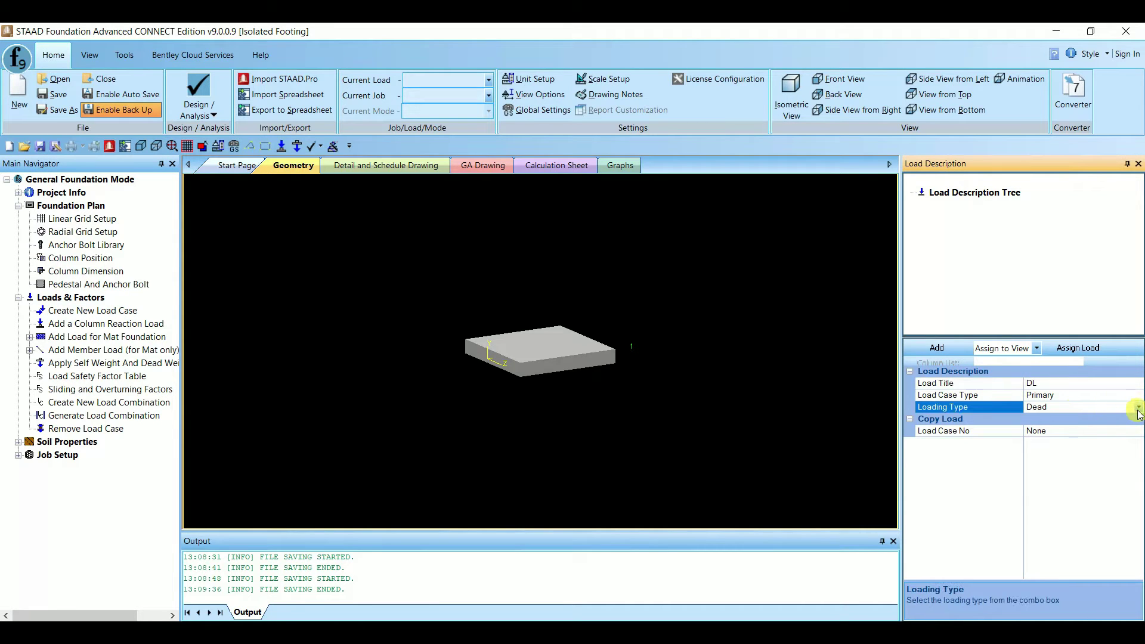
pyautogui.click(937, 347)
# - Add a second load case LL with the Live loading type
pyautogui.click(1050, 381)
pyautogui.write('LL')
pyautogui.click(1062, 409)
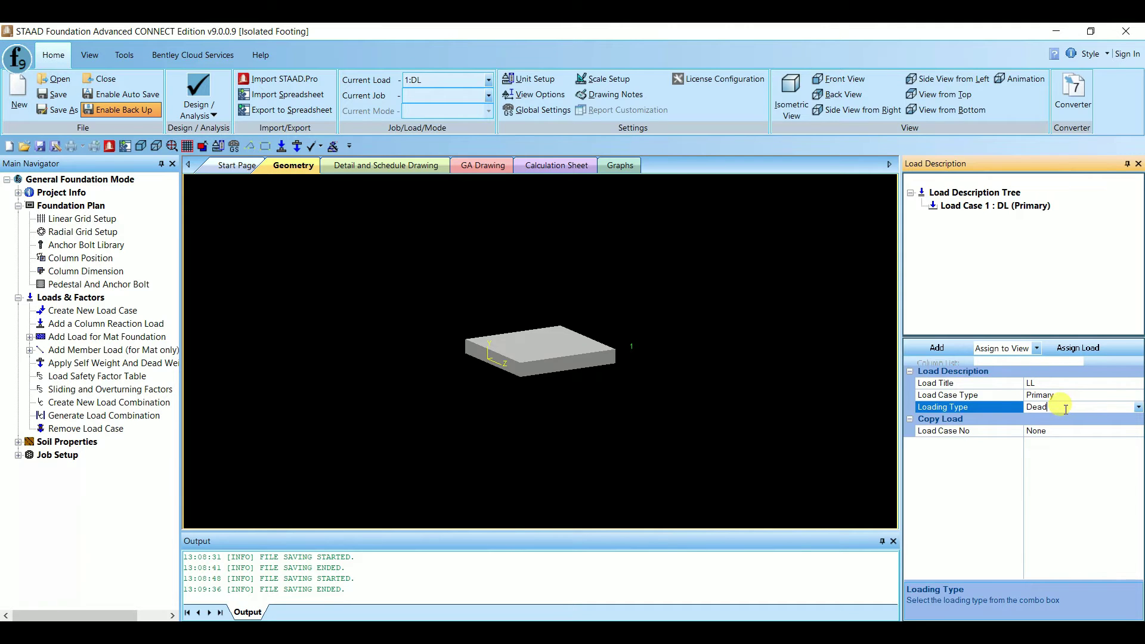
pyautogui.click(1137, 409)
pyautogui.click(1068, 429)
pyautogui.click(930, 348)
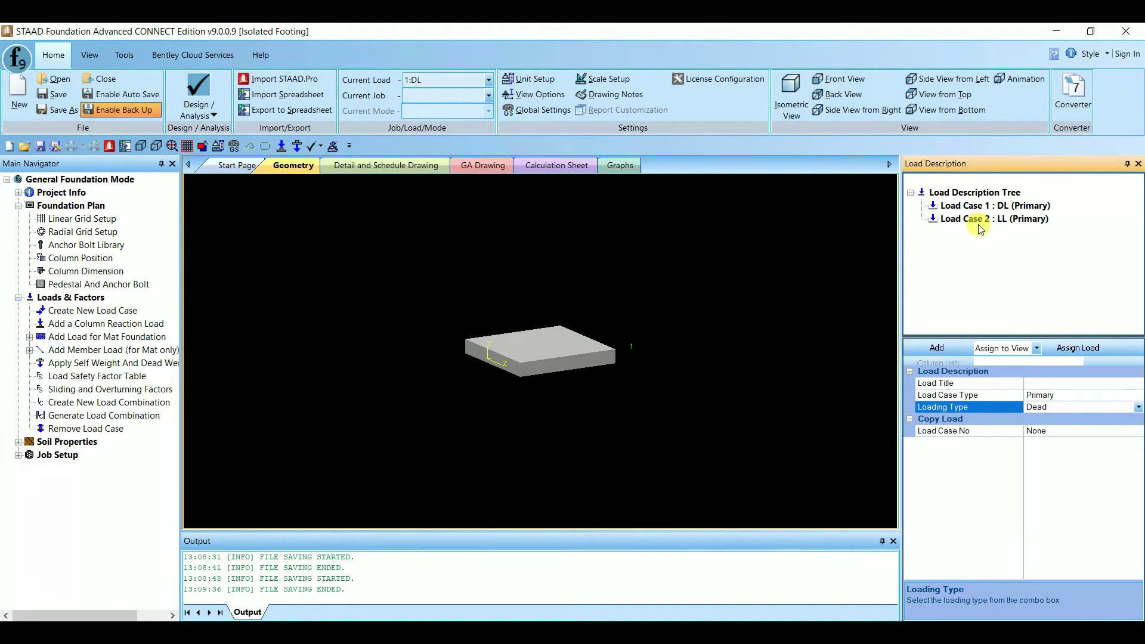
# - Start a column reaction load on Load Case 1 DL
pyautogui.click(961, 207)
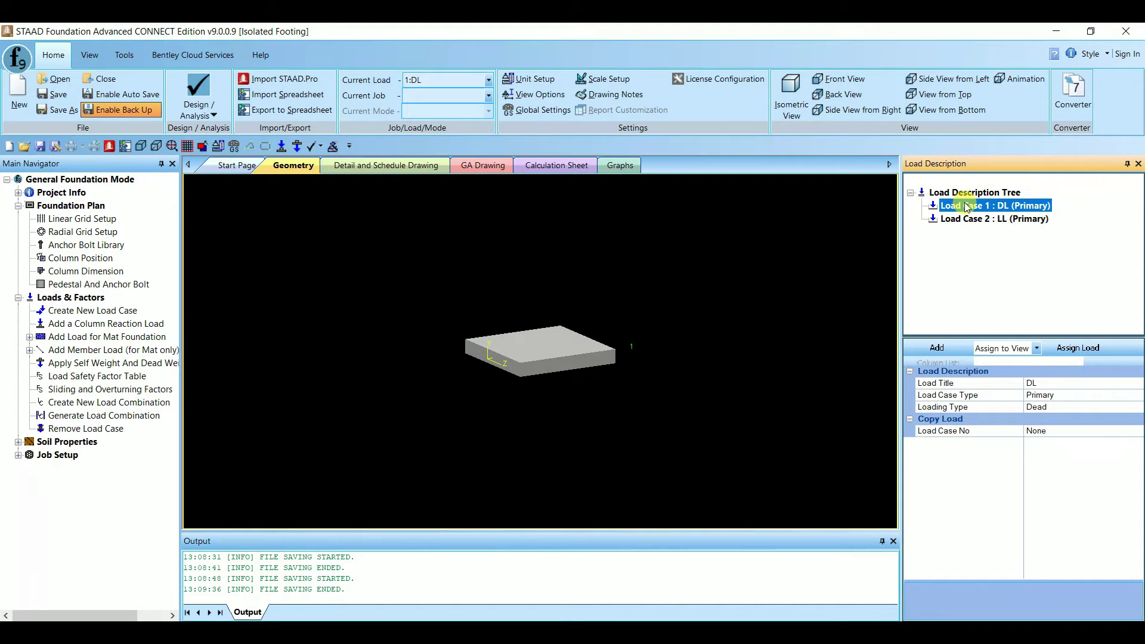
pyautogui.rightClick(977, 207)
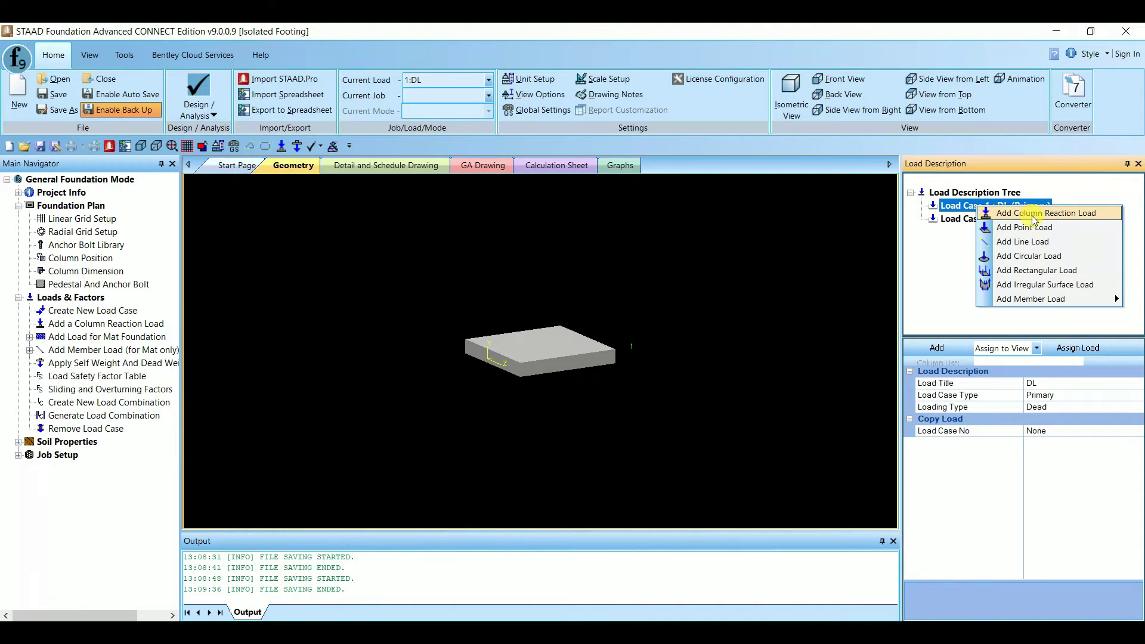
pyautogui.click(1032, 215)
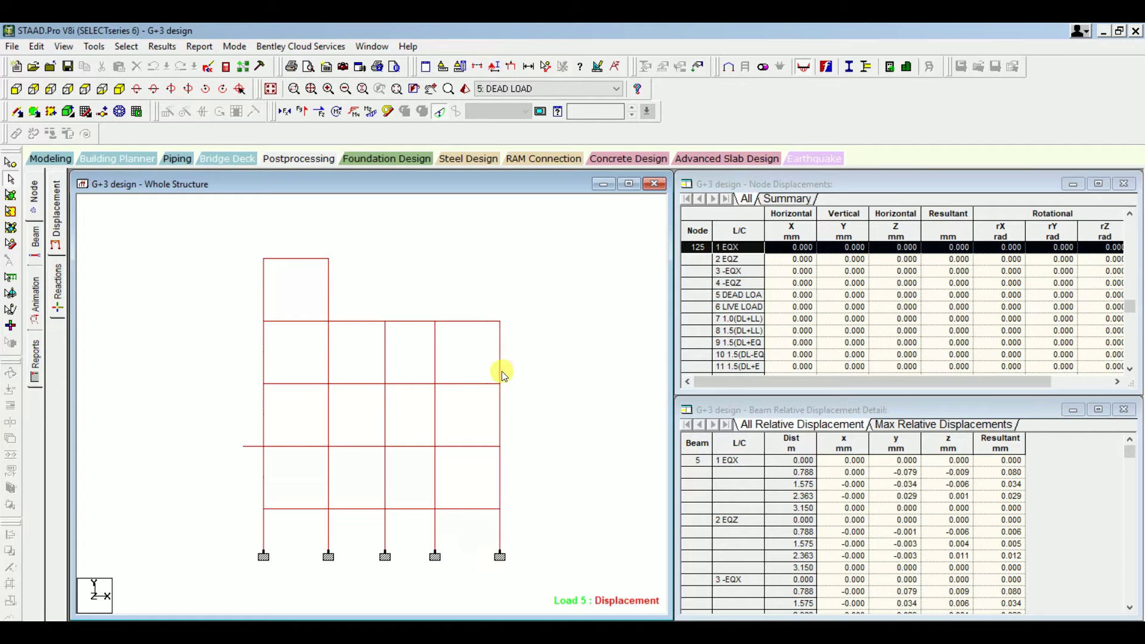
# - Show the Support Reactions report for 5 DEAD LOAD only and locate node 2's row
pyautogui.click(10, 163)
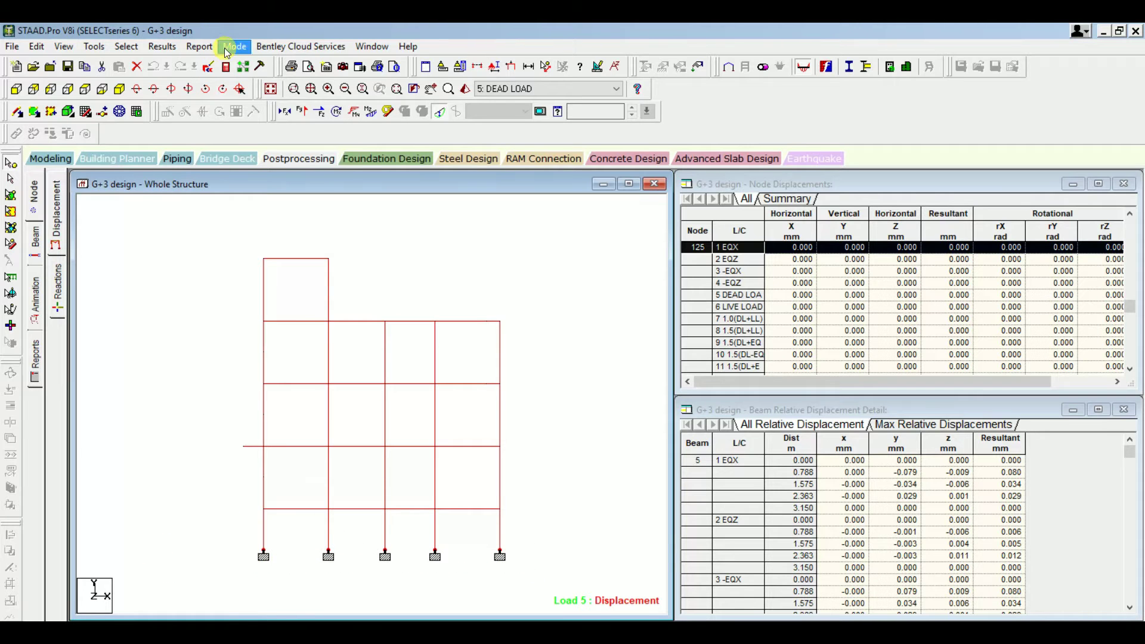
pyautogui.click(200, 46)
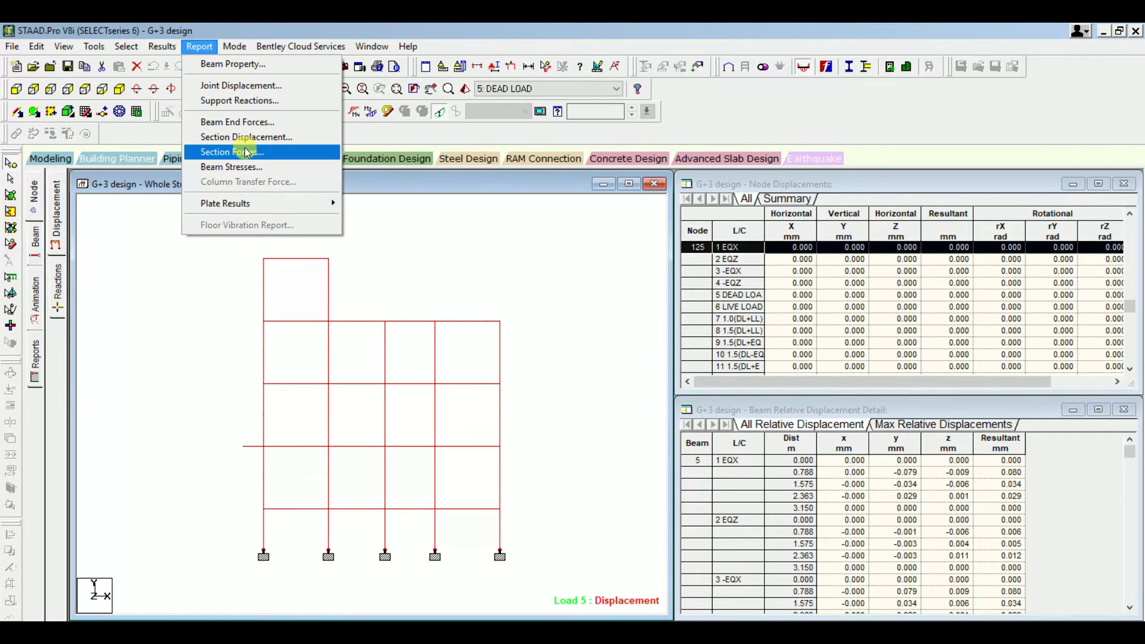
pyautogui.click(250, 100)
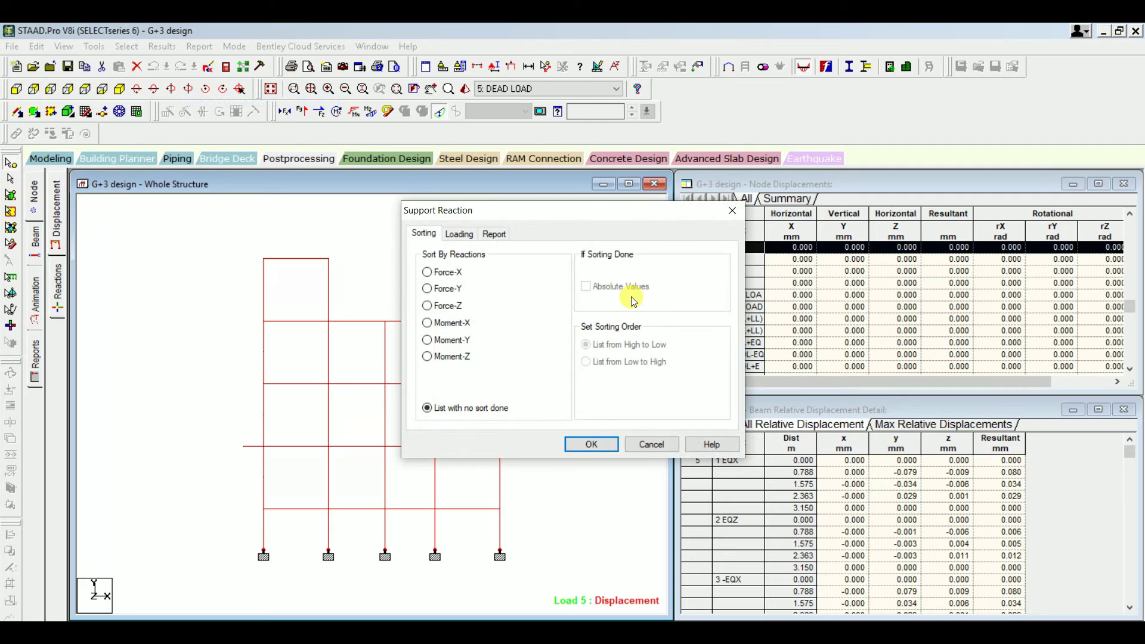
pyautogui.click(444, 288)
pyautogui.click(461, 234)
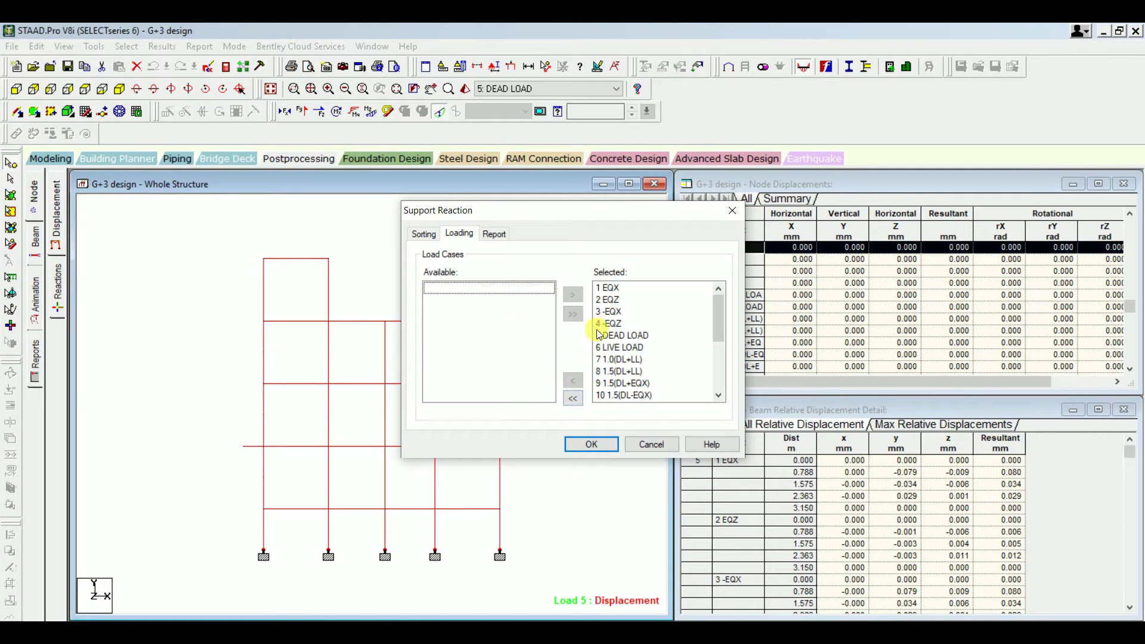
pyautogui.click(573, 398)
pyautogui.click(451, 336)
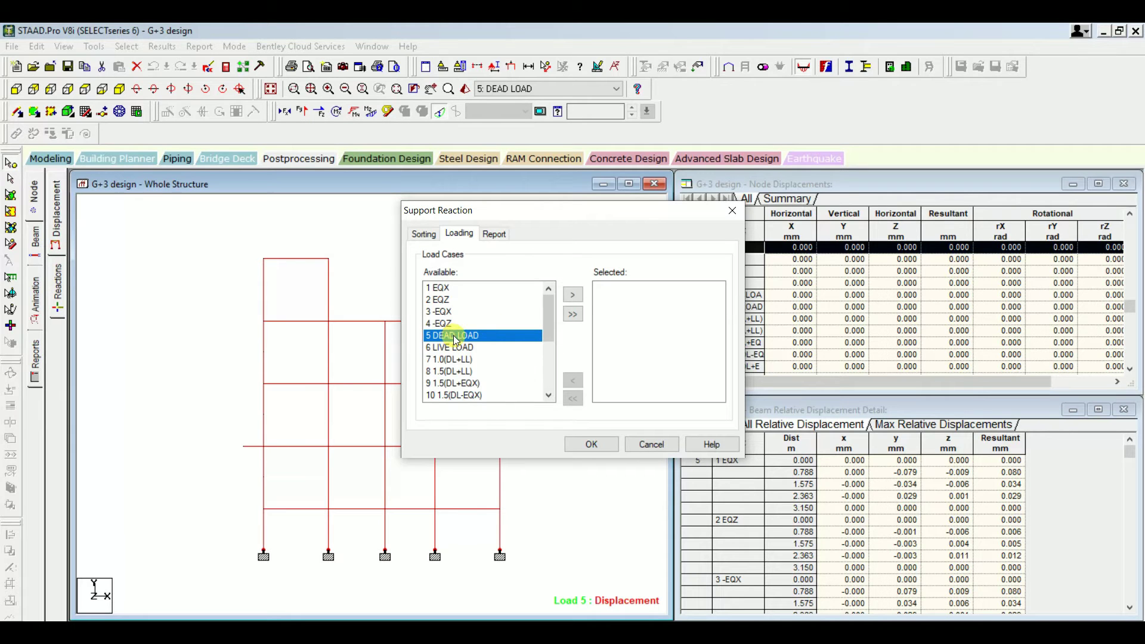
pyautogui.click(572, 295)
pyautogui.click(592, 446)
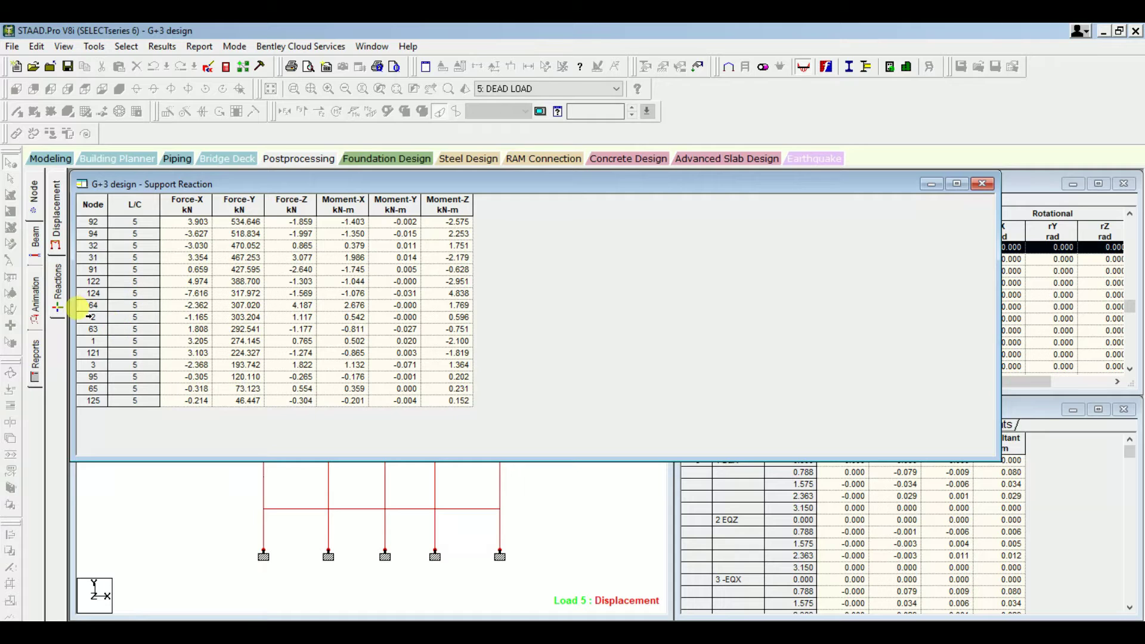
pyautogui.click(89, 316)
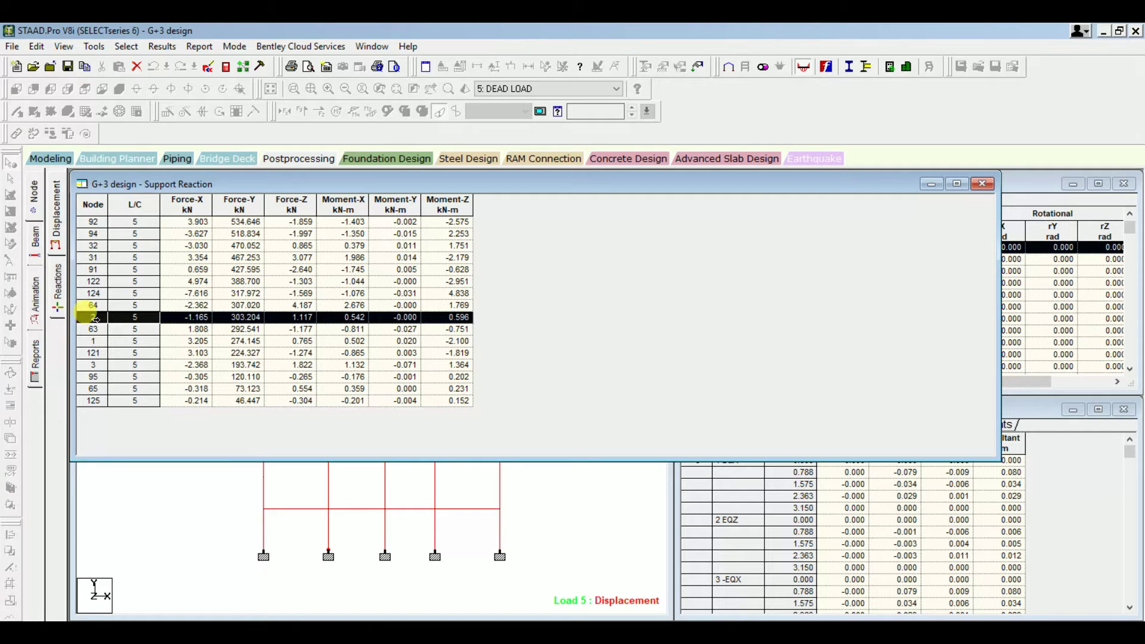
pyautogui.click(184, 320)
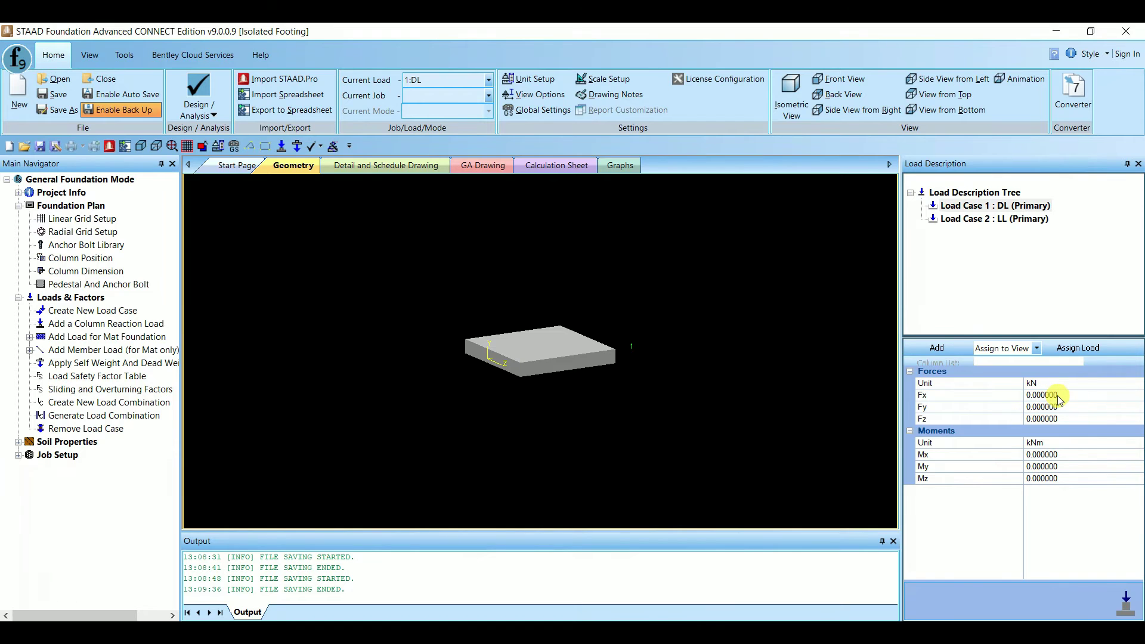
# - Enter node 2's dead-load forces Fx -1.165, Fy 303.2 and Fz 1.117 kN
pyautogui.click(1041, 395)
pyautogui.write('-1.165')
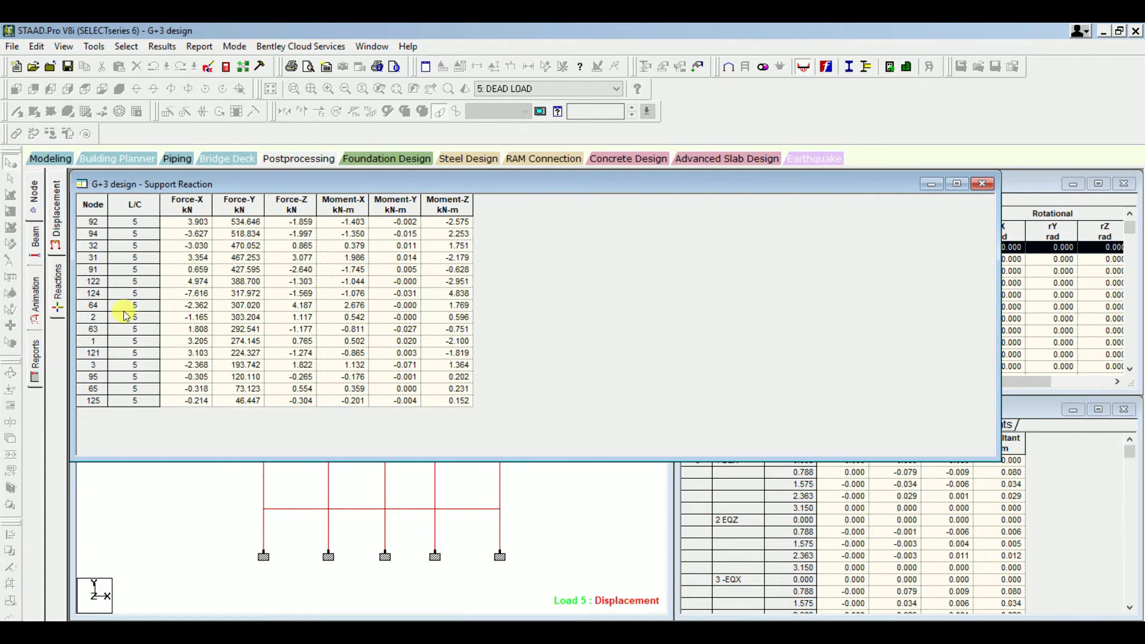
pyautogui.click(256, 318)
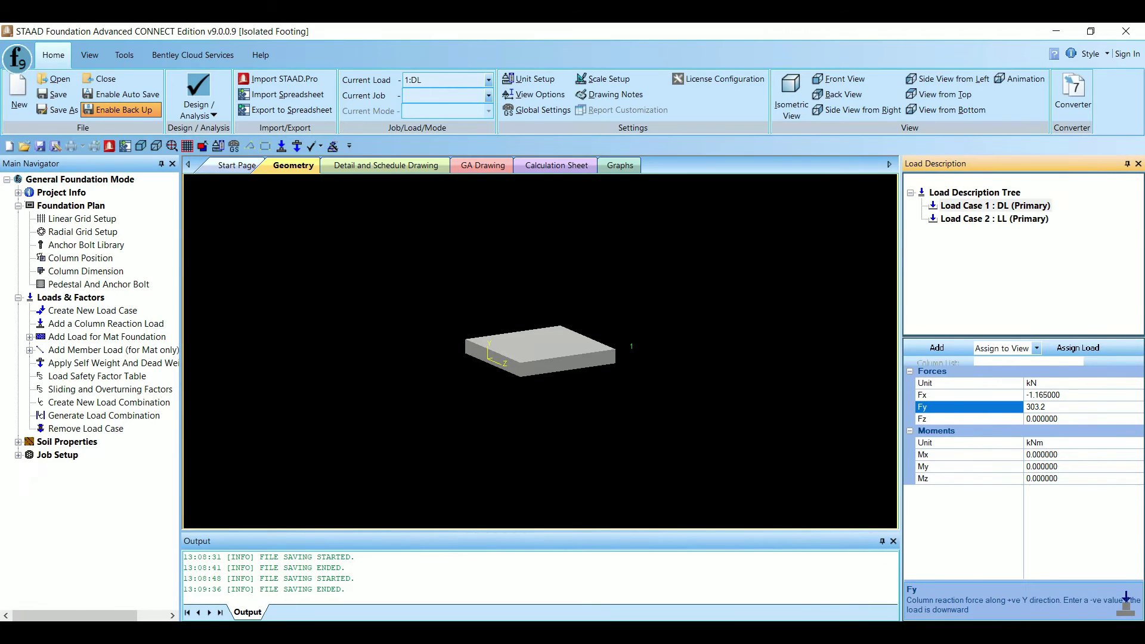
pyautogui.press('Return')
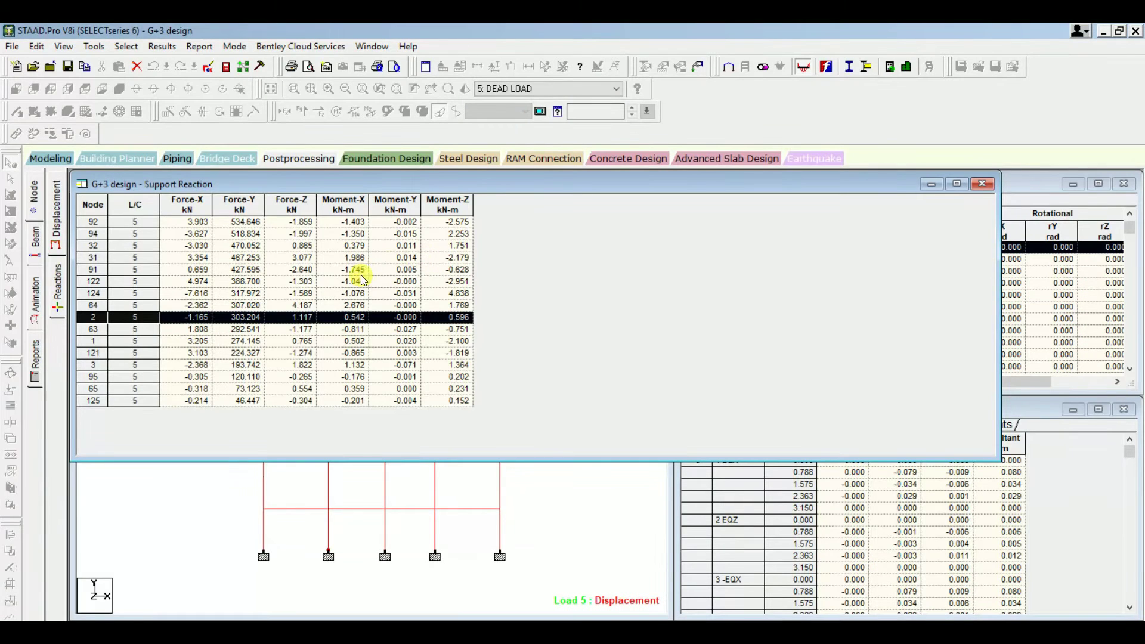
pyautogui.click(292, 320)
pyautogui.write('1.')
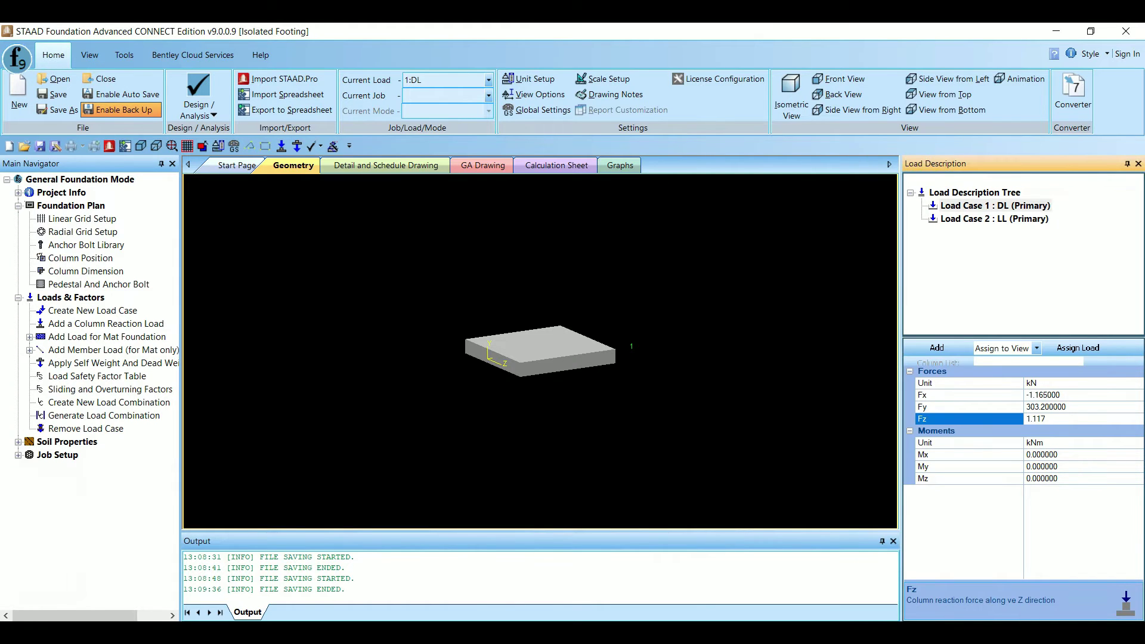
pyautogui.write('117')
pyautogui.press('Return')
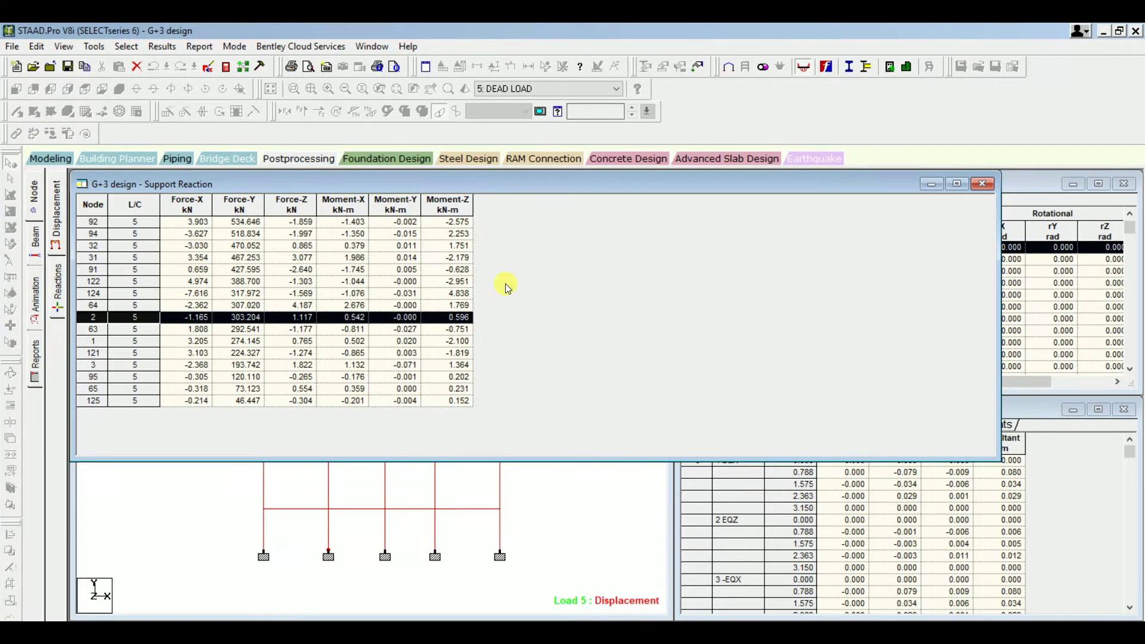
# - Enter node 2's dead-load moments Mx 0.542 and Mz 0.596 kNm
pyautogui.click(354, 319)
pyautogui.click(451, 321)
pyautogui.write('0.')
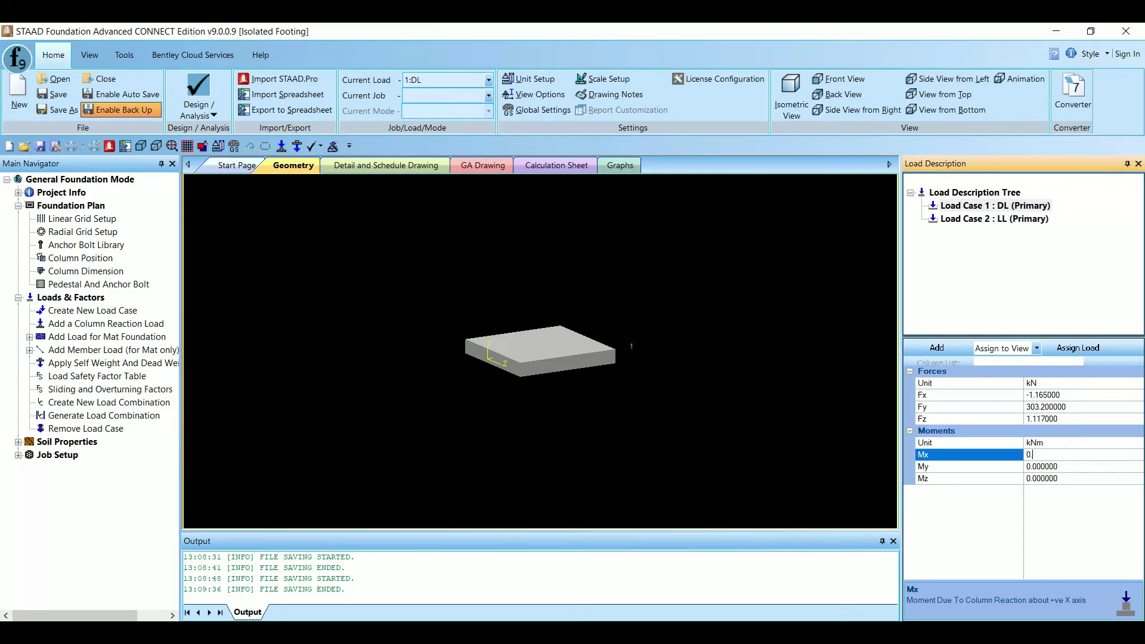
pyautogui.write('542')
pyautogui.click(1075, 481)
pyautogui.write('0.596')
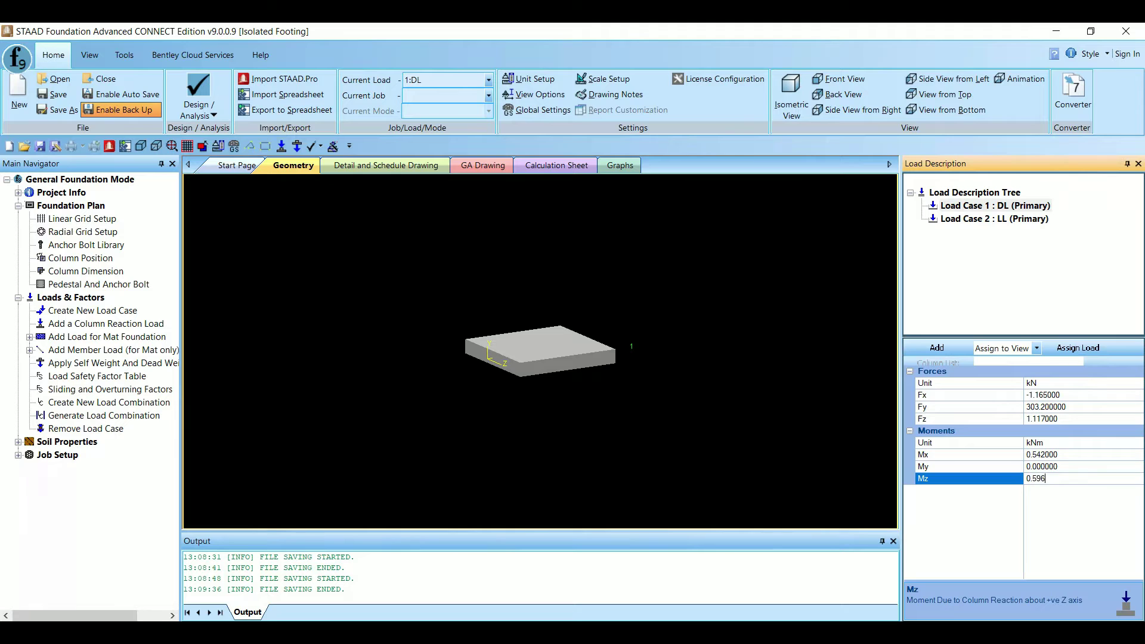
pyautogui.press('Return')
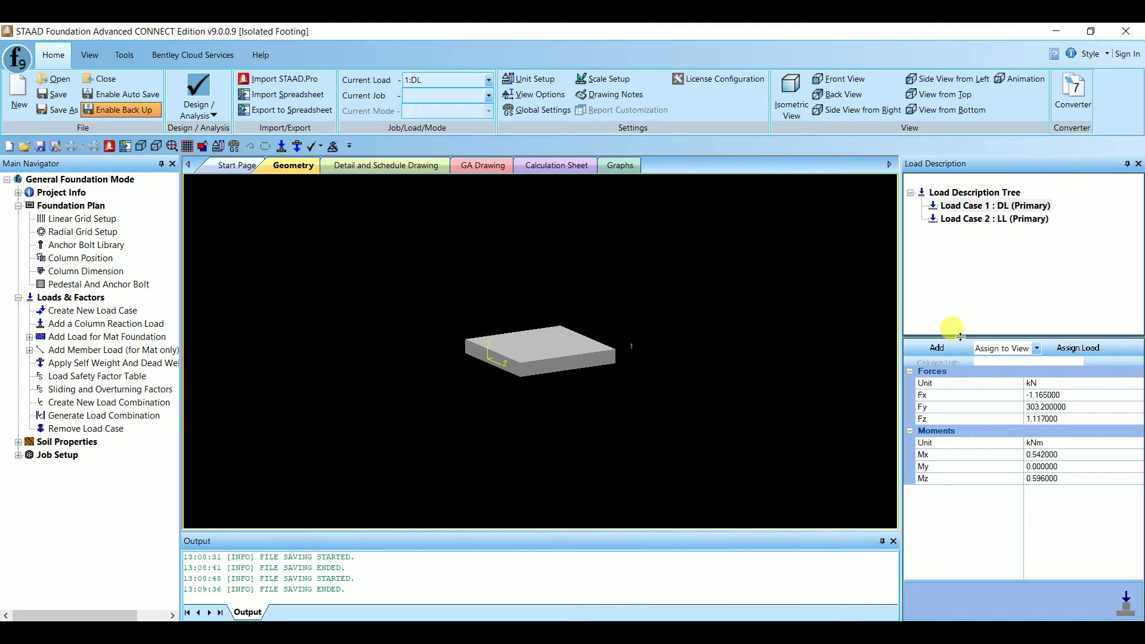
# - Add node 2's reaction to Load Case 1 DL and inspect it
pyautogui.click(952, 346)
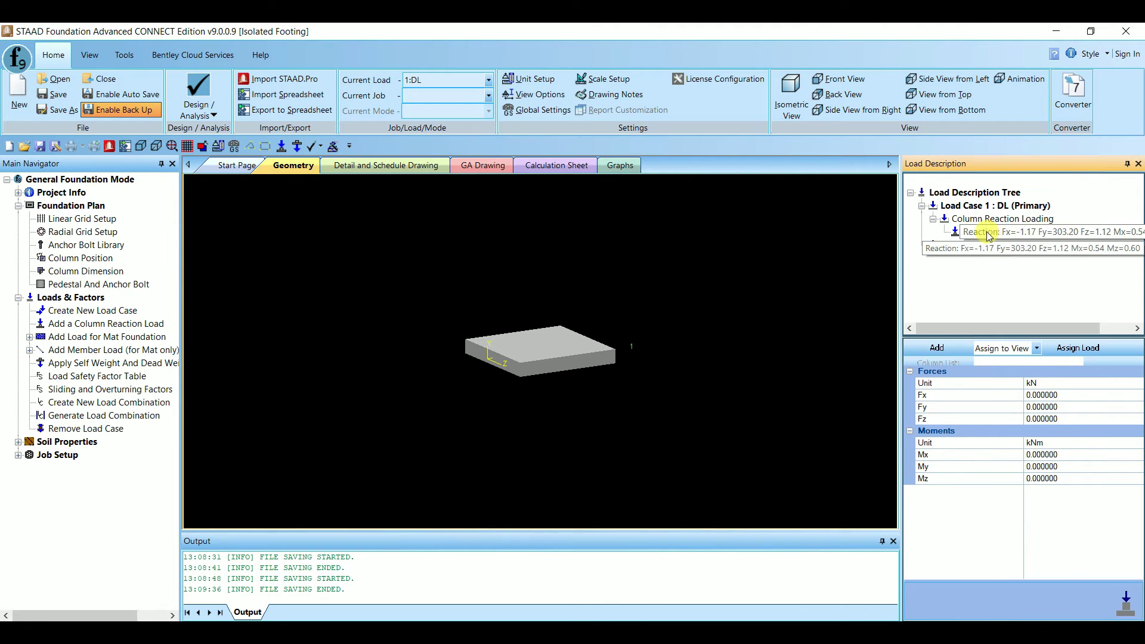
pyautogui.click(1110, 234)
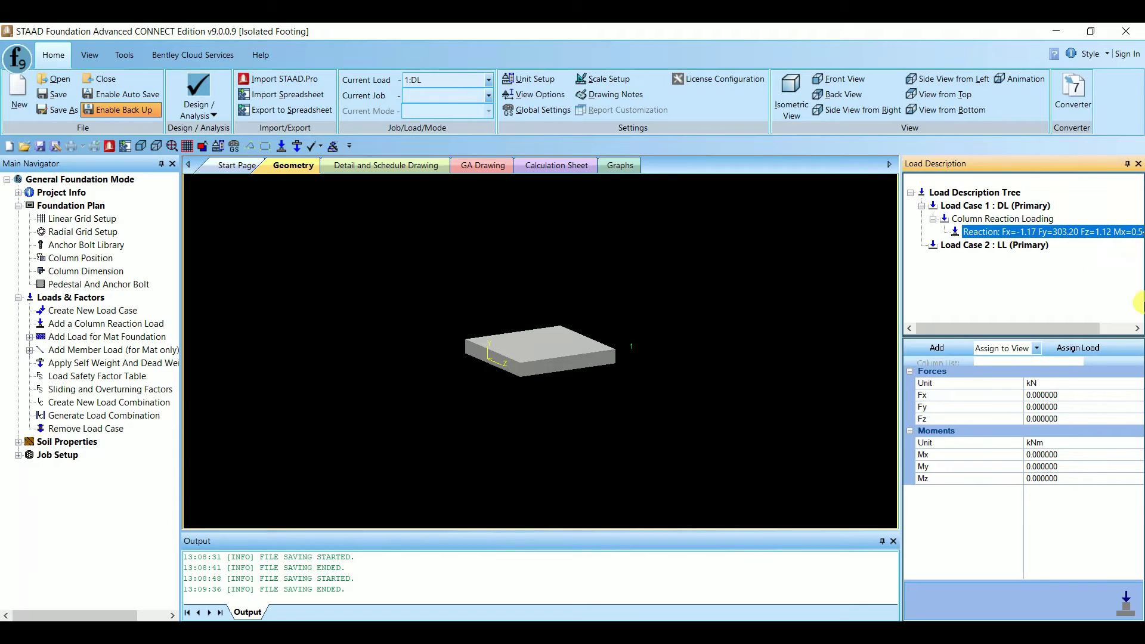
pyautogui.click(1005, 265)
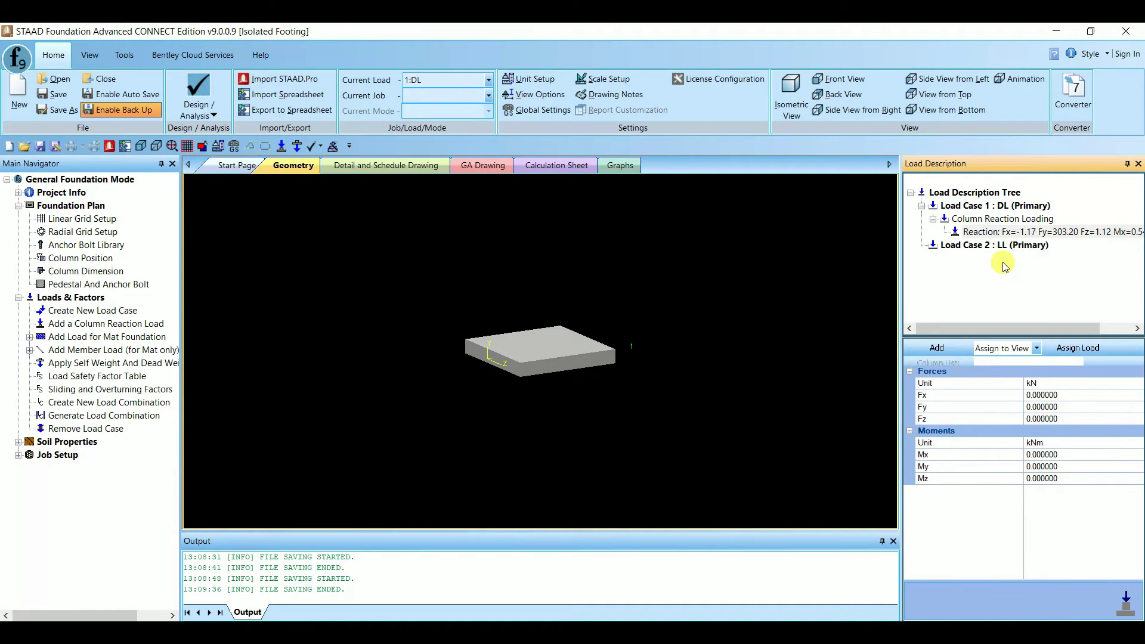
# - Start a column reaction load for Load Case 2 LL
pyautogui.click(1001, 245)
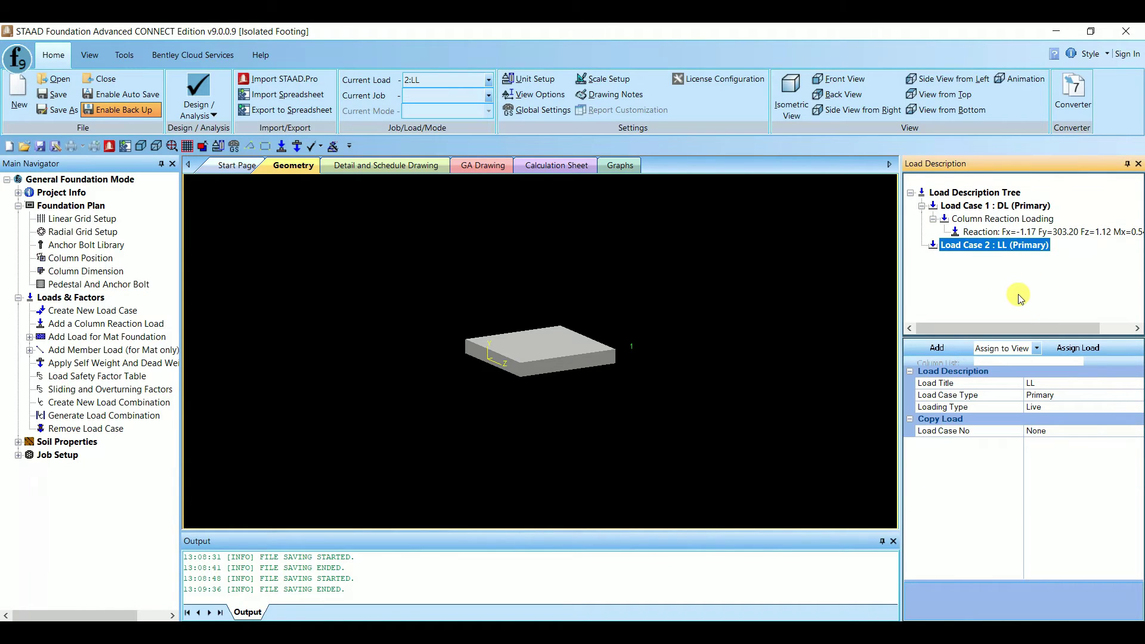
pyautogui.rightClick(1000, 244)
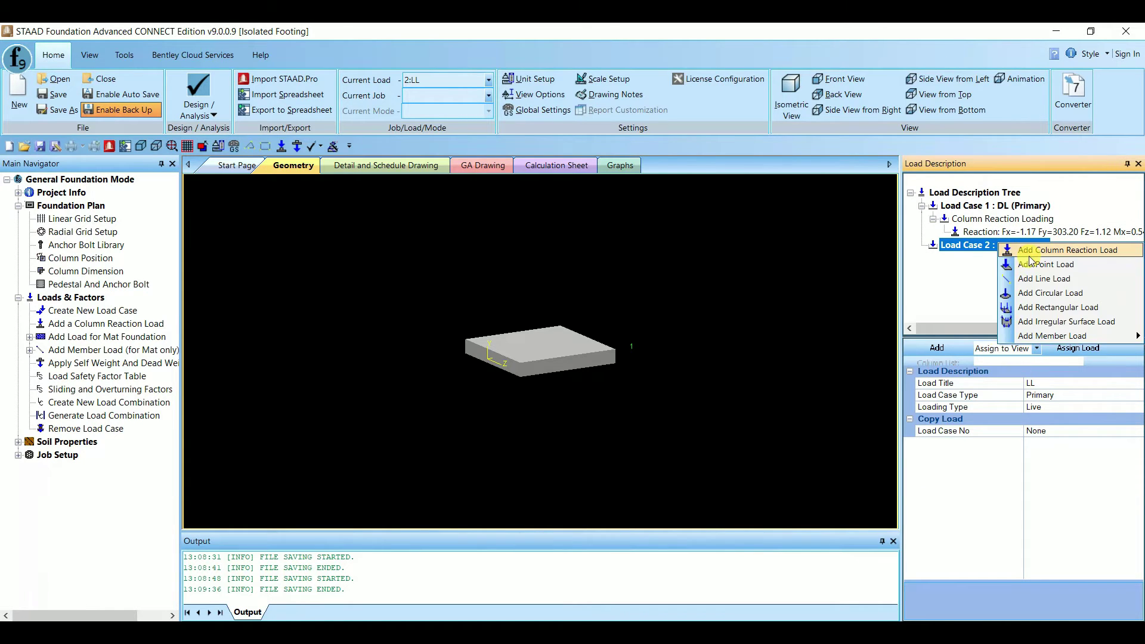
pyautogui.click(1033, 254)
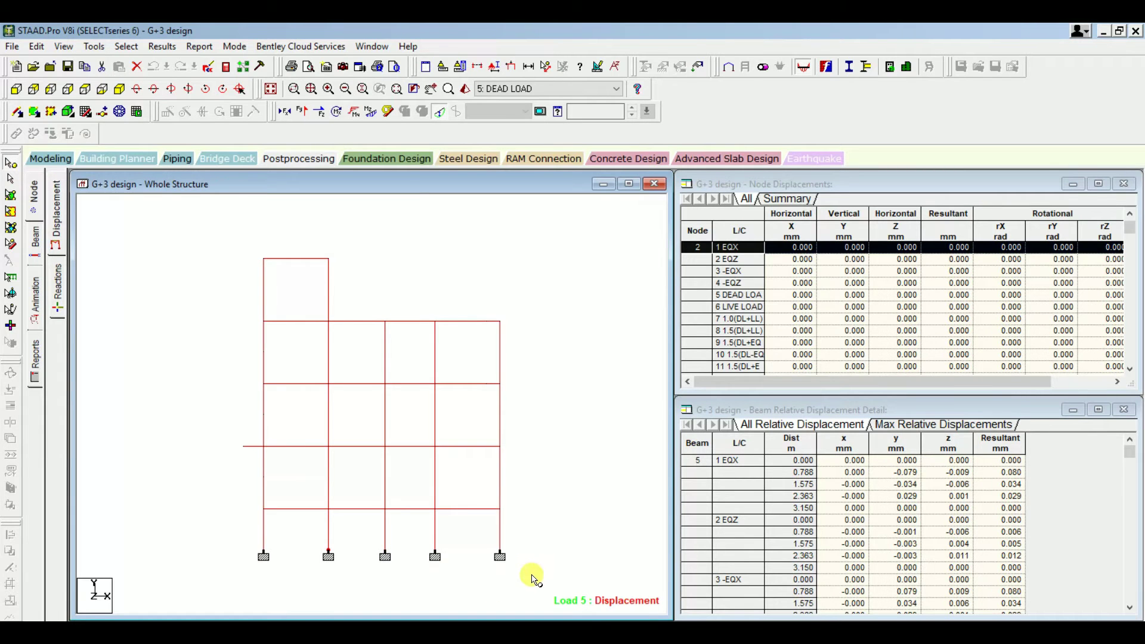
pyautogui.moveTo(534, 577); pyautogui.dragTo(249, 546)
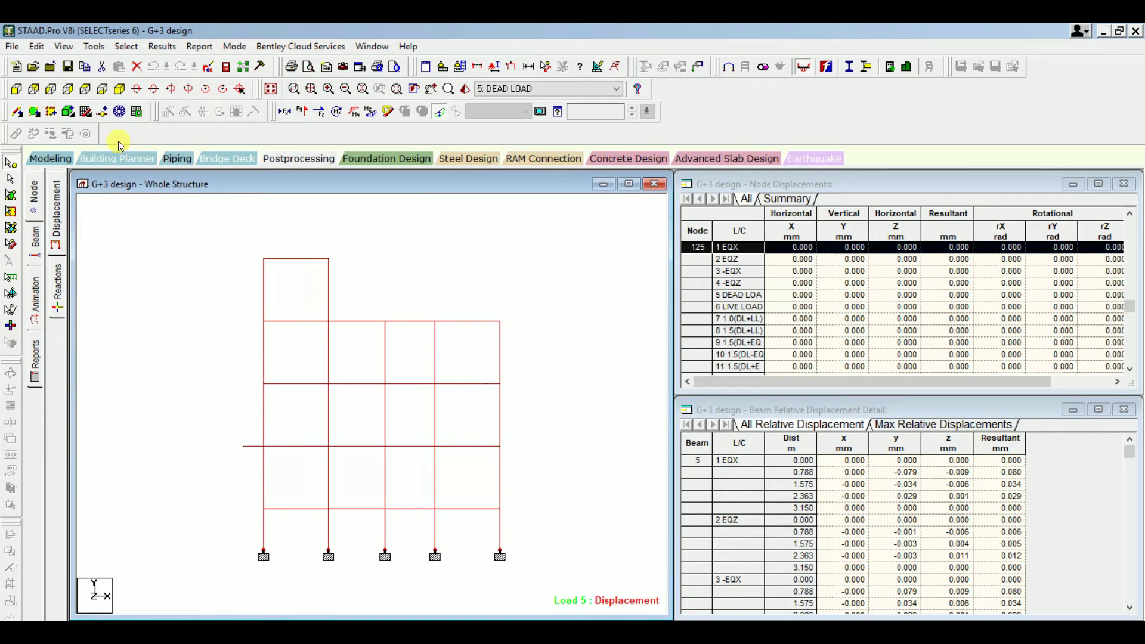
# - Show the Support Reactions report for 6 LIVE LOAD only and locate node 2's row
pyautogui.click(199, 50)
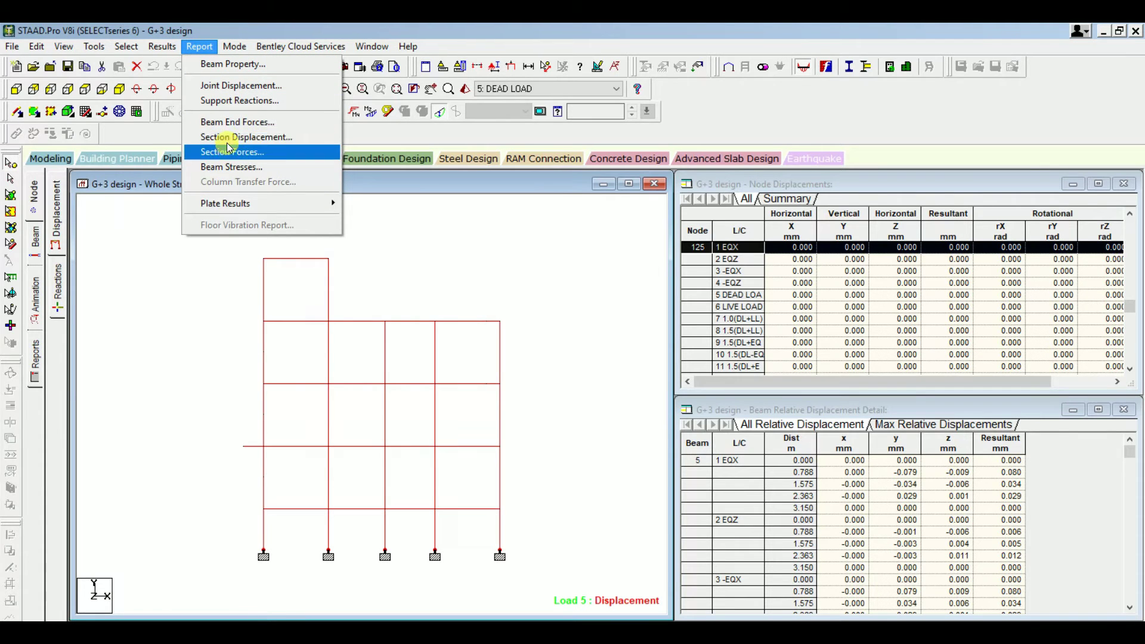
pyautogui.click(234, 101)
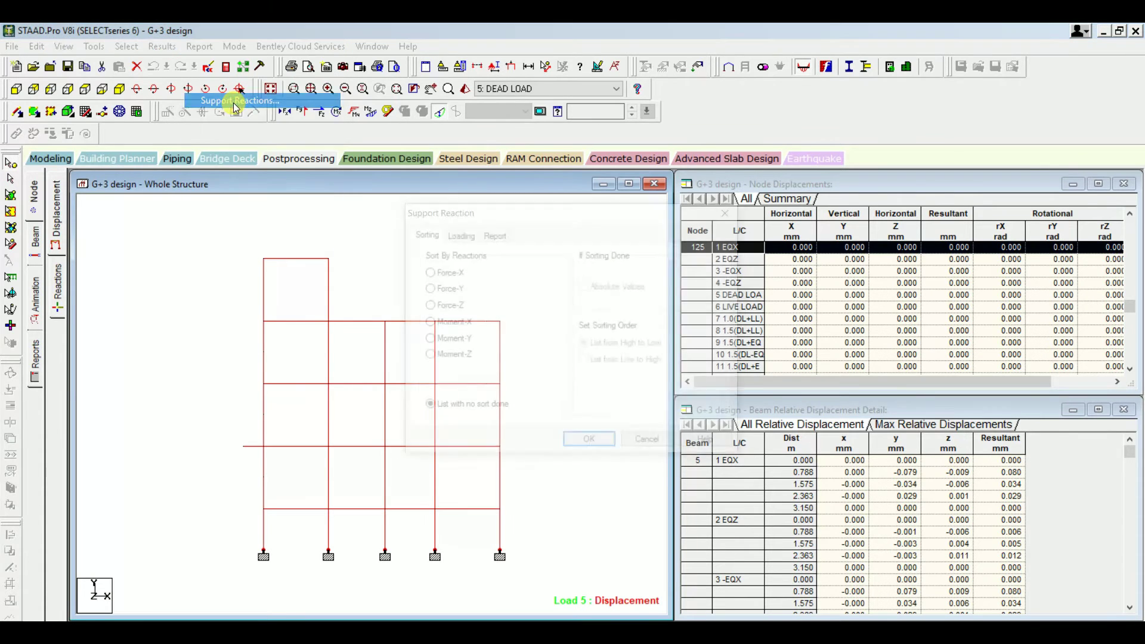
pyautogui.click(448, 289)
pyautogui.click(458, 233)
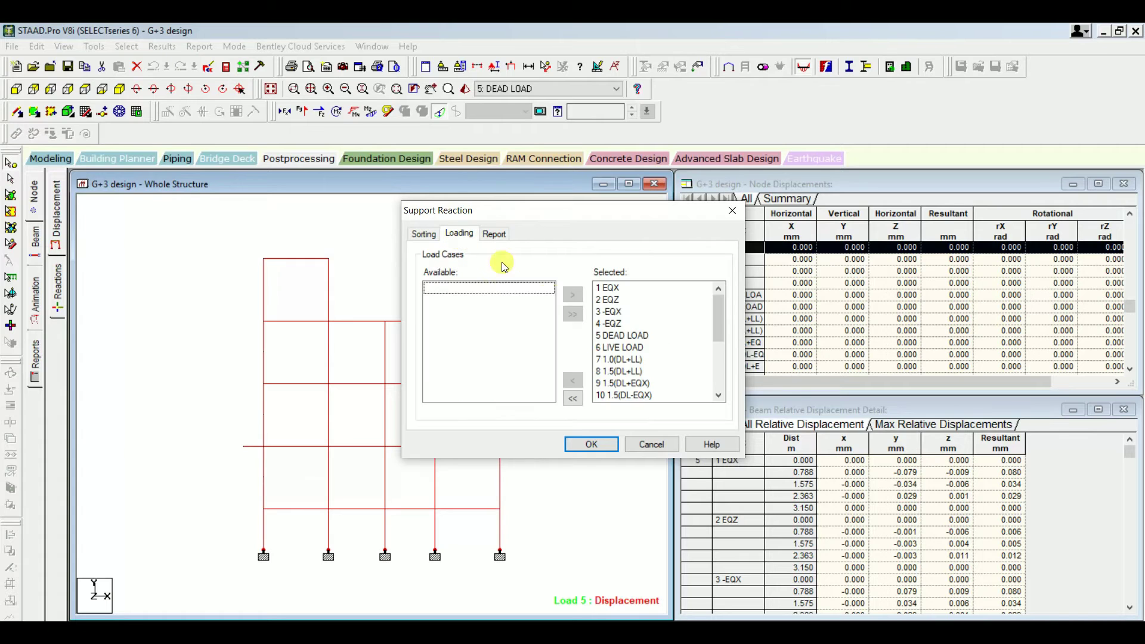
pyautogui.click(573, 394)
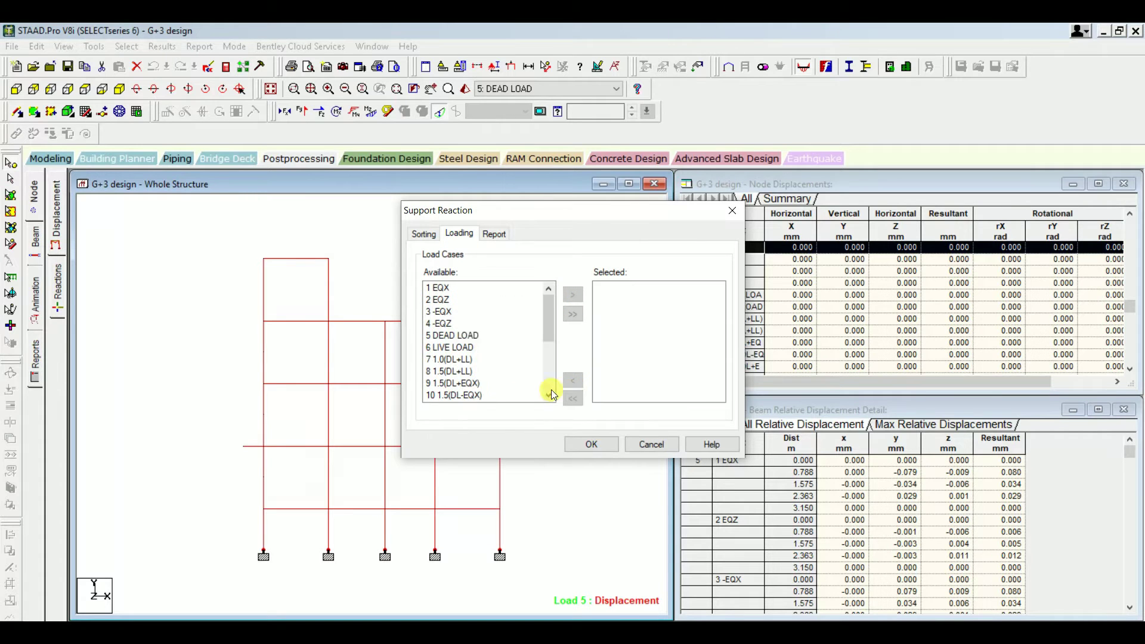
pyautogui.click(460, 347)
pyautogui.click(573, 295)
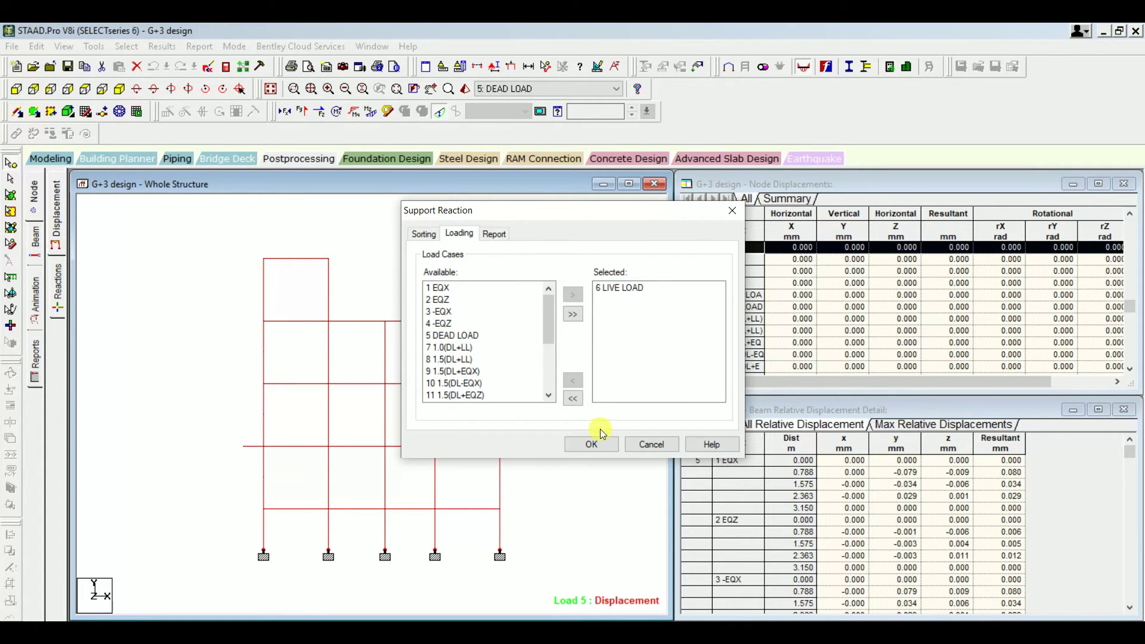
pyautogui.click(608, 450)
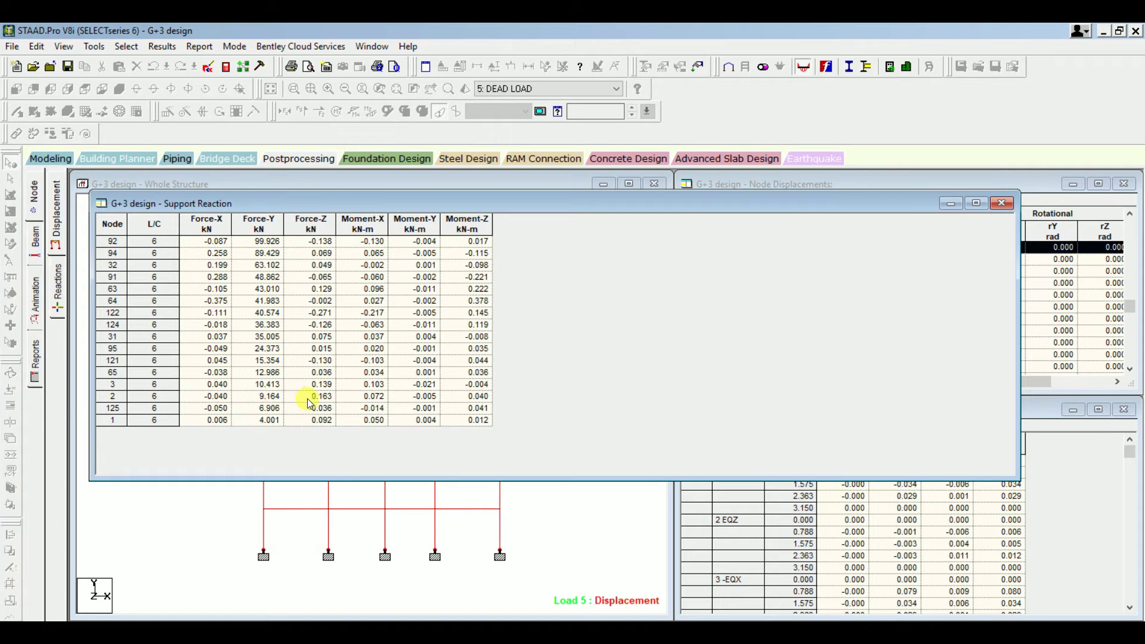
pyautogui.click(113, 396)
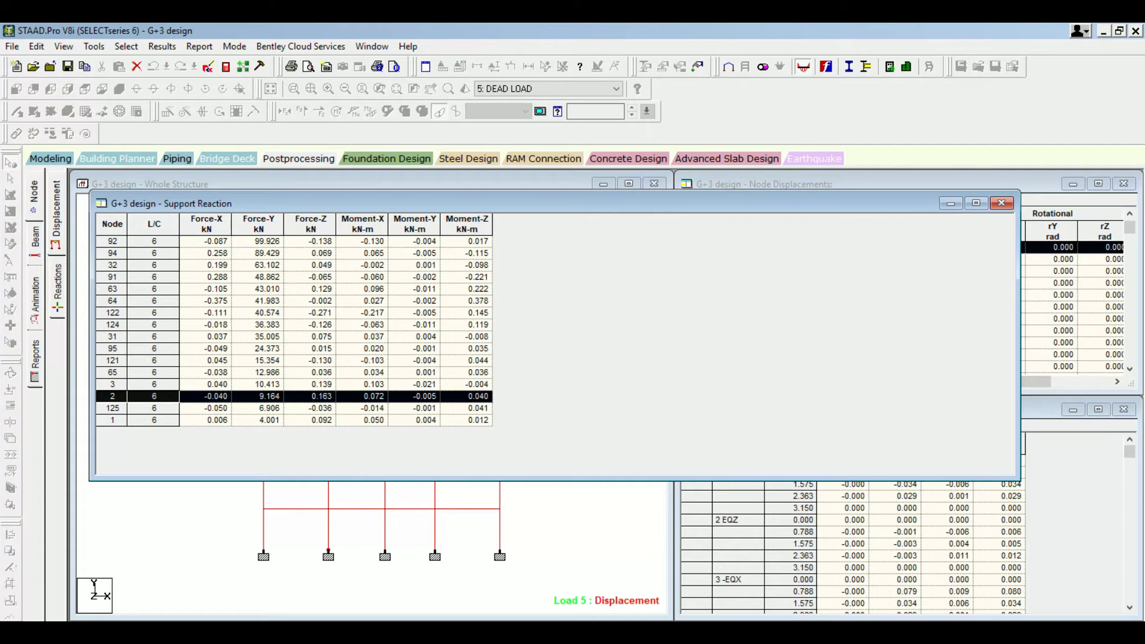
# - Copy node 2's live-load forces Fx -0.04, Fy 9.164 and Fz 0.163 kN
pyautogui.hotkey('alt', 'Tab')
pyautogui.write('-')
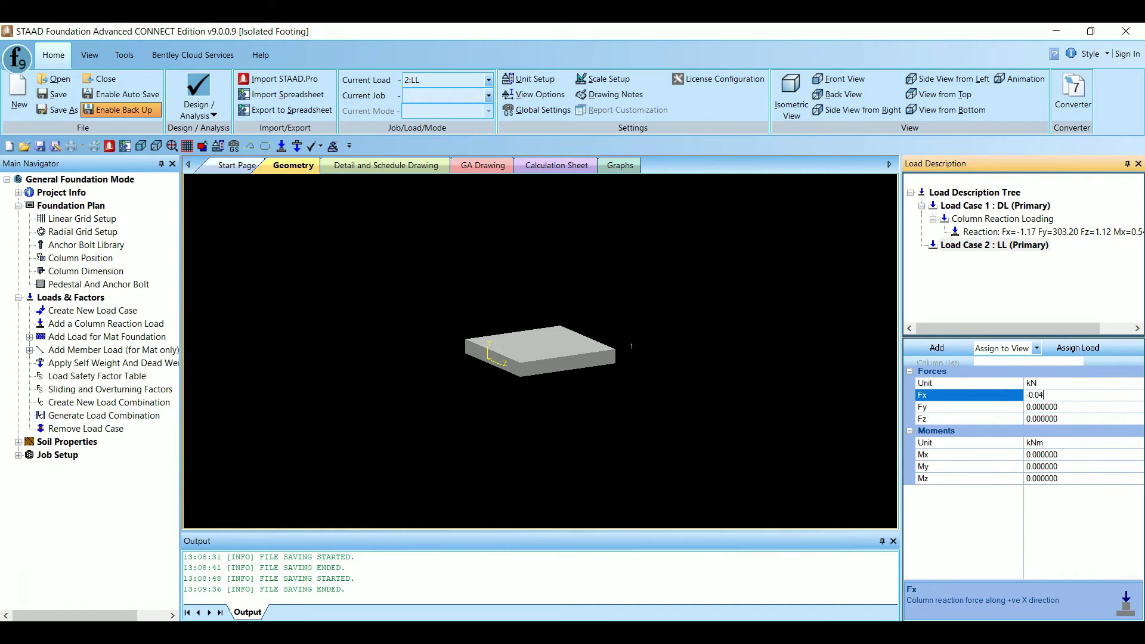
pyautogui.hotkey('alt', 'Tab')
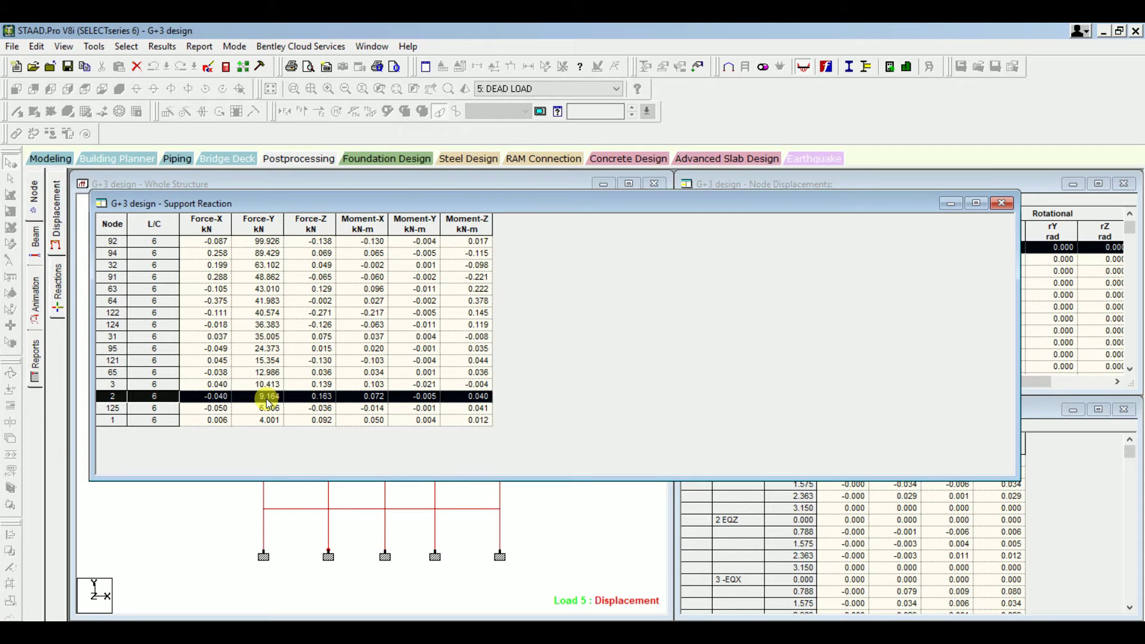
pyautogui.hotkey('alt', 'Tab')
pyautogui.write('9')
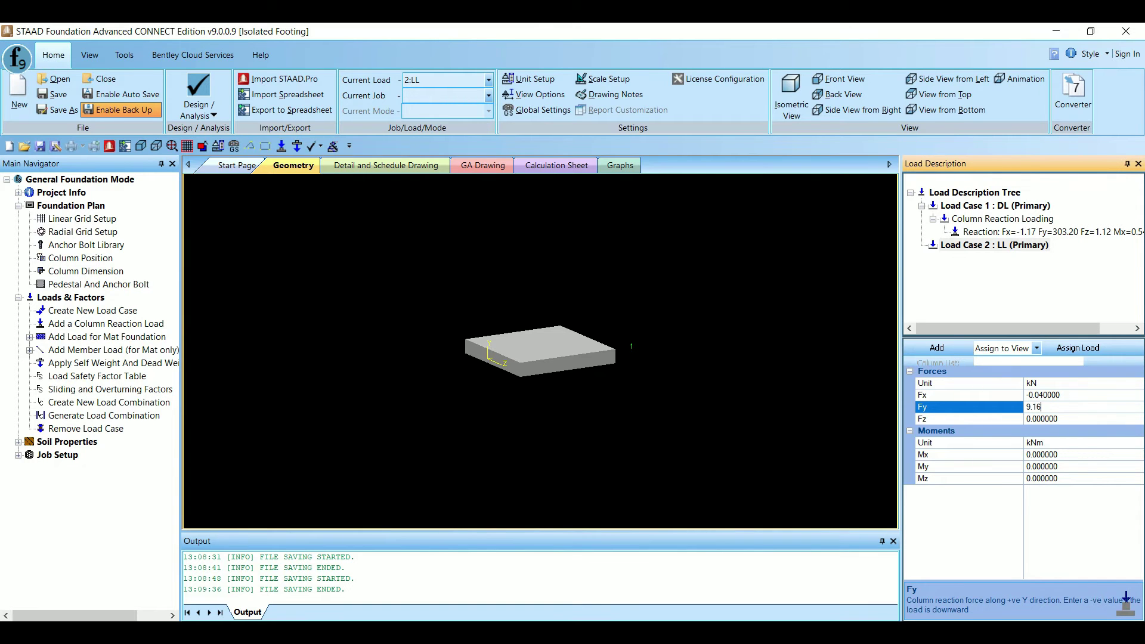
pyautogui.hotkey('alt', 'Tab')
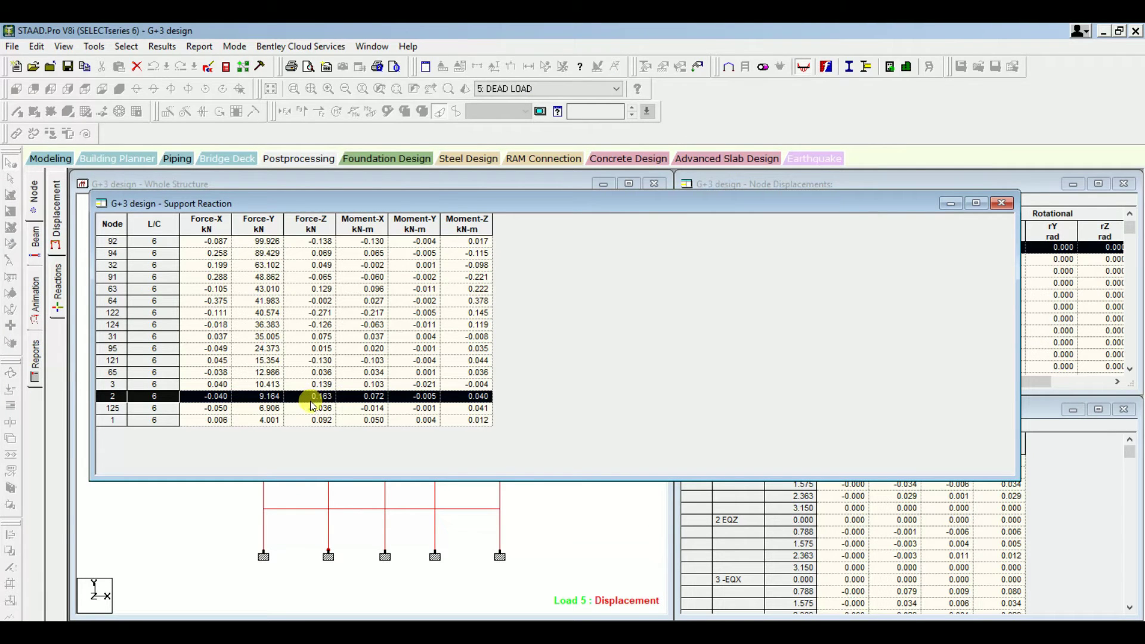
pyautogui.hotkey('alt', 'Tab')
pyautogui.write('0.')
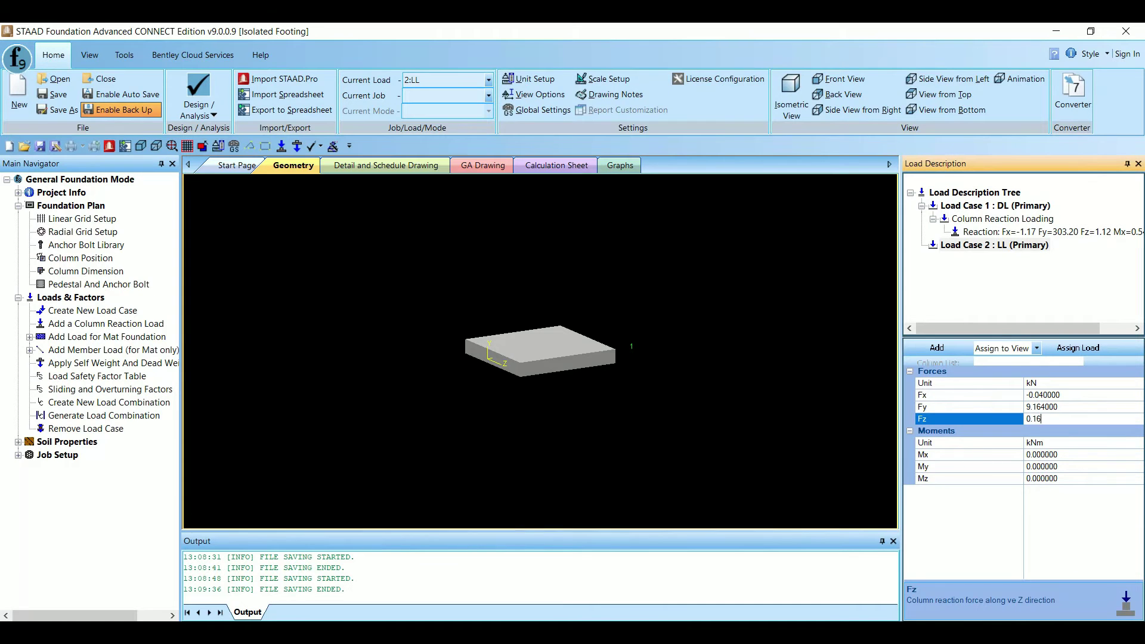
pyautogui.hotkey('alt', 'Tab')
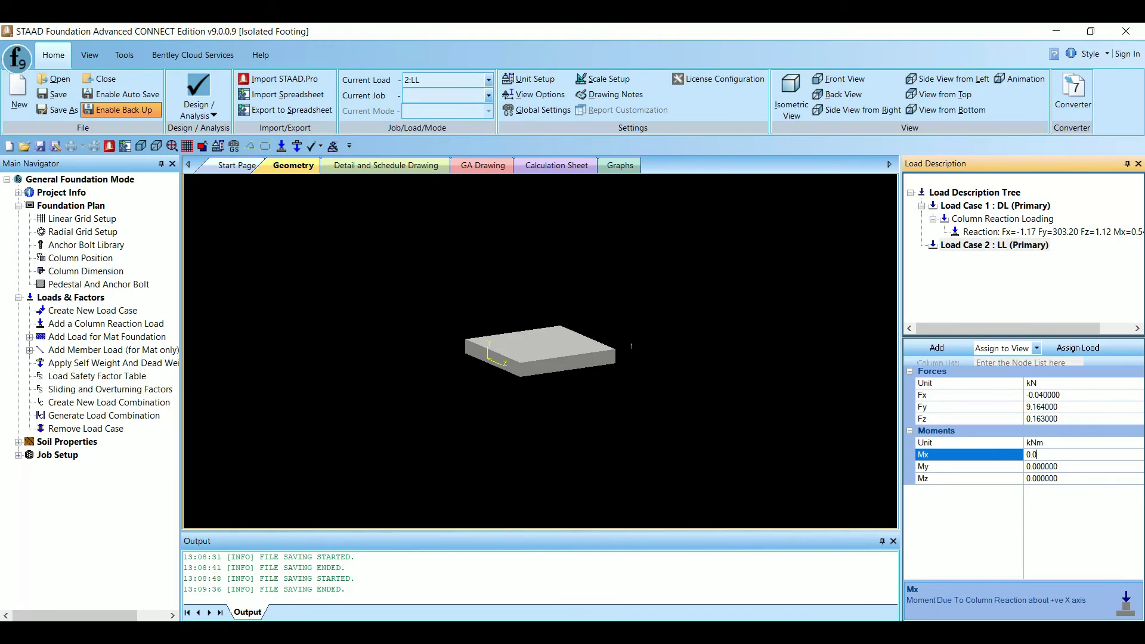
# - Enter Mx 0.072 and My -0.005 kNm, add the LL reaction, and expand the DL loading
pyautogui.press('Down')
pyautogui.write('-')
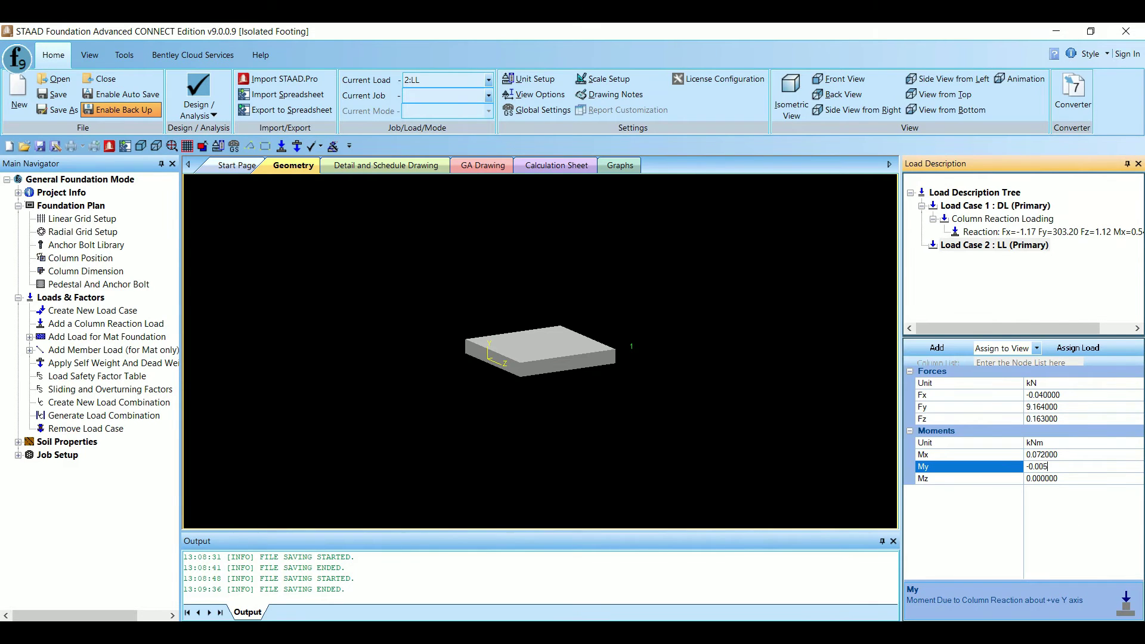
pyautogui.press('Down')
pyautogui.write('0.')
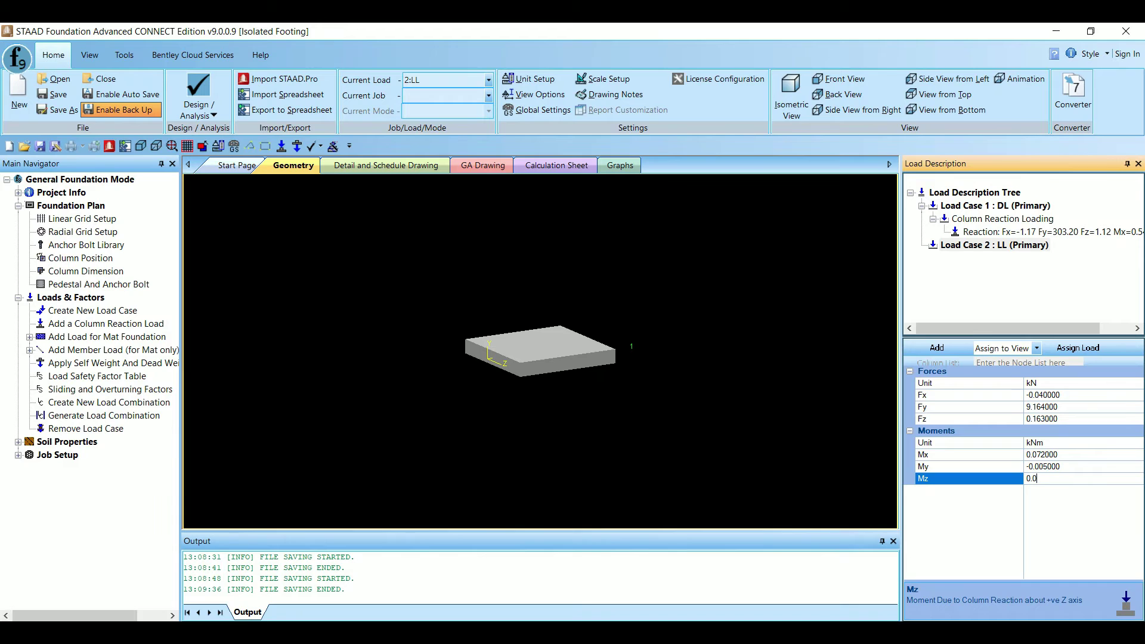
pyautogui.click(937, 348)
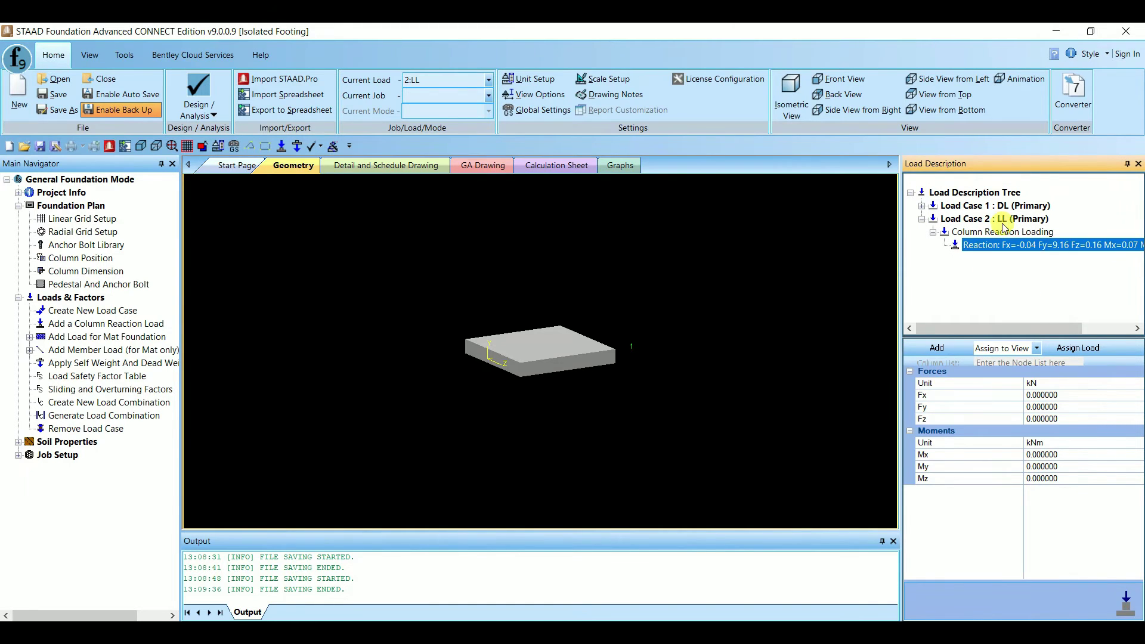
pyautogui.click(995, 206)
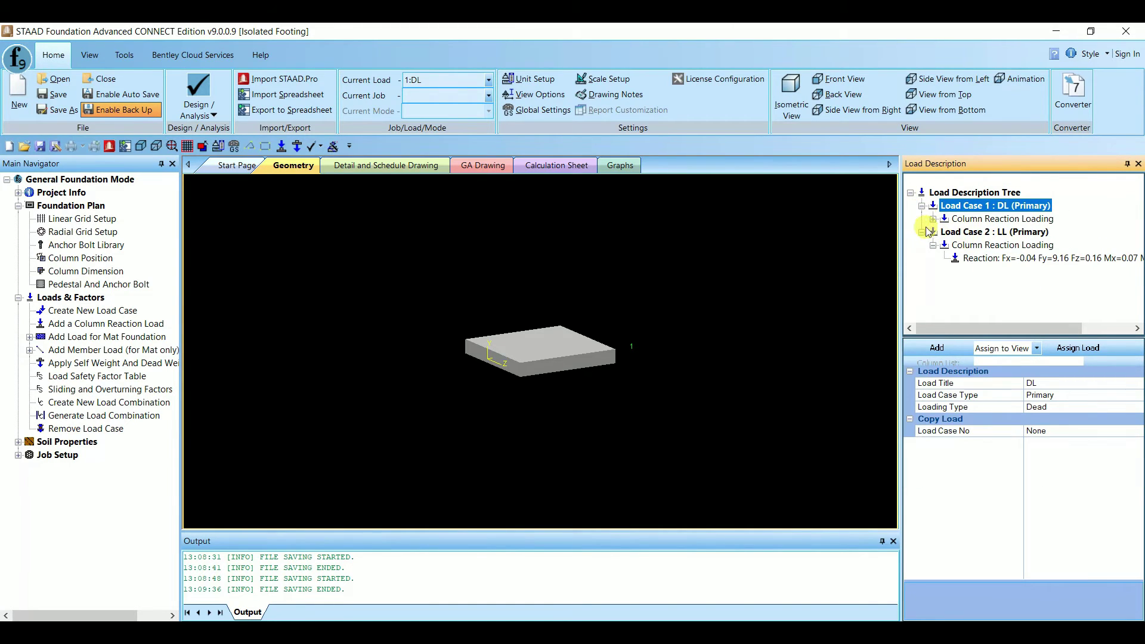
pyautogui.click(960, 218)
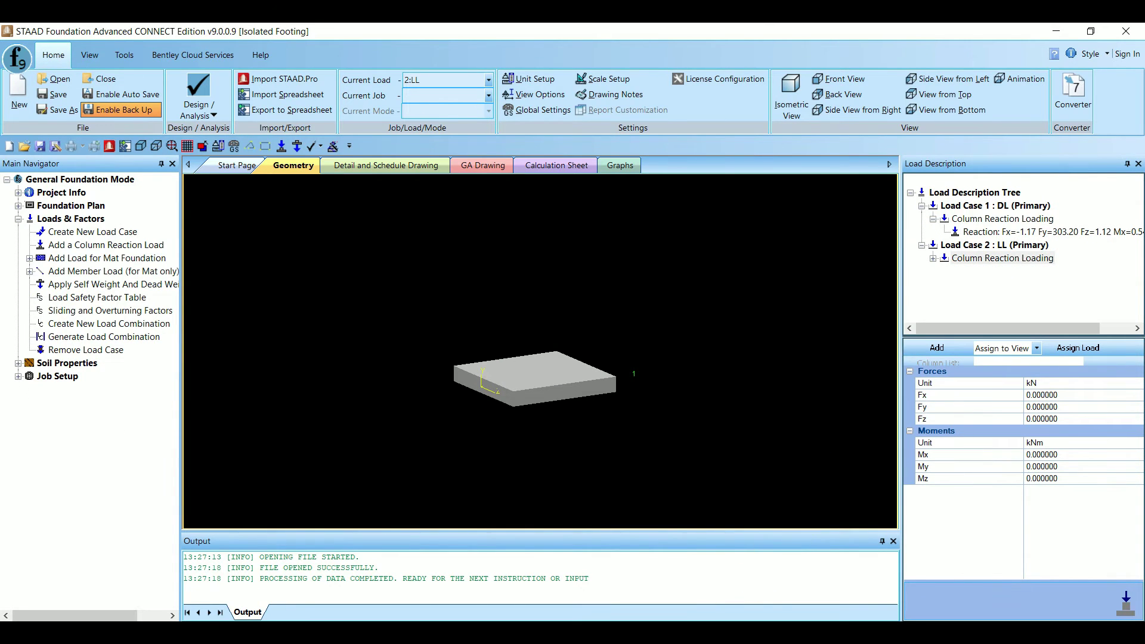
# - Assign the DL column reaction to the selected footing
pyautogui.click(983, 233)
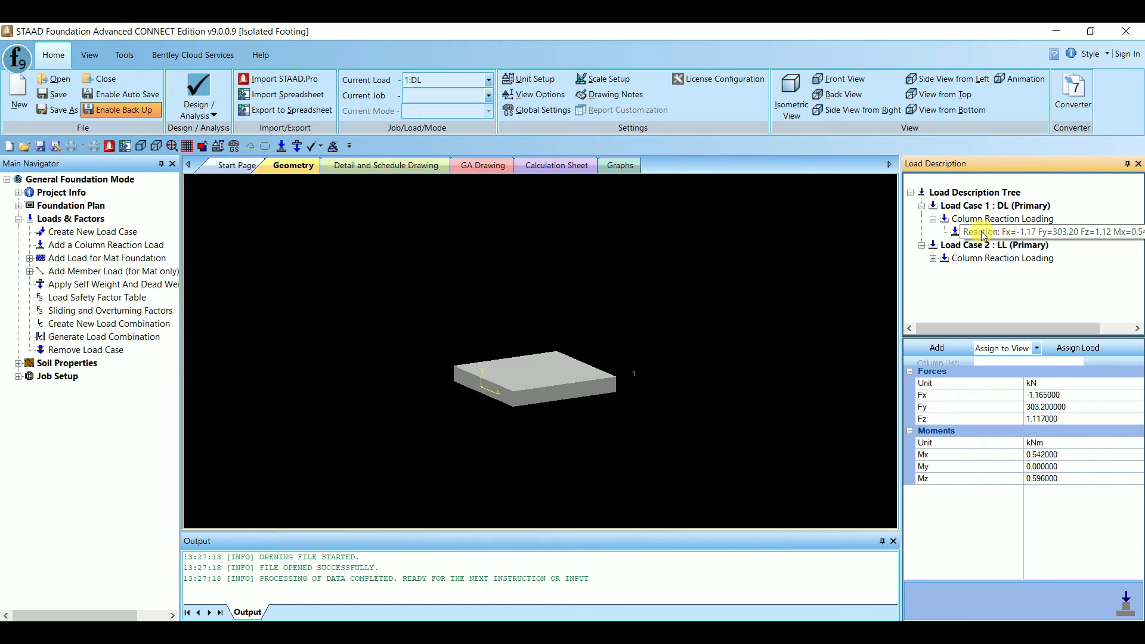
pyautogui.click(542, 389)
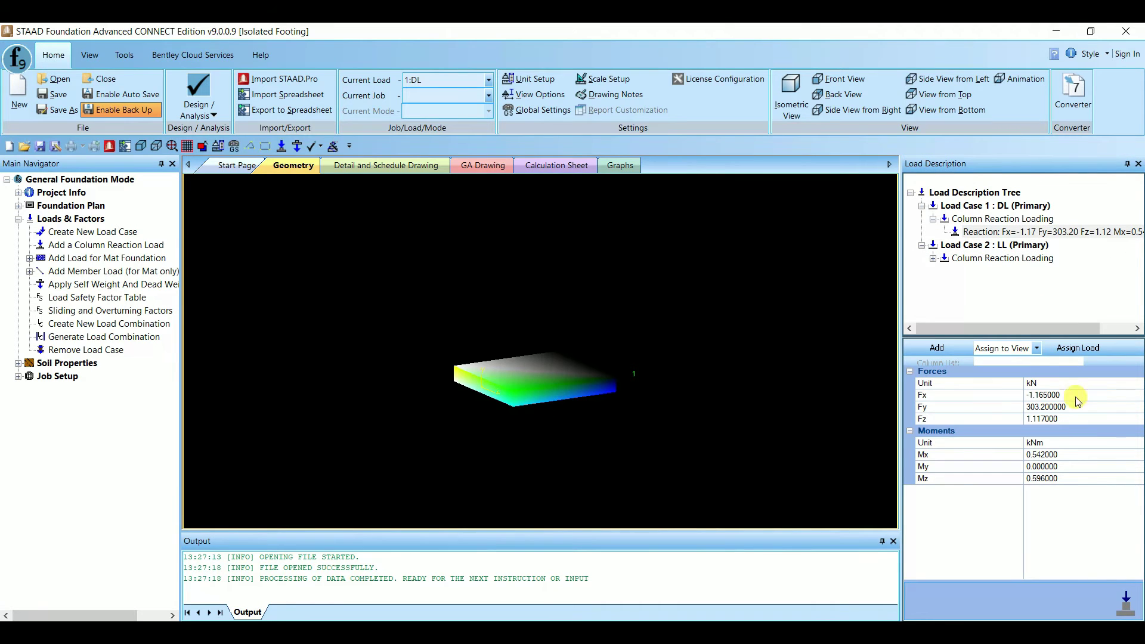
pyautogui.click(1037, 348)
pyautogui.click(1028, 374)
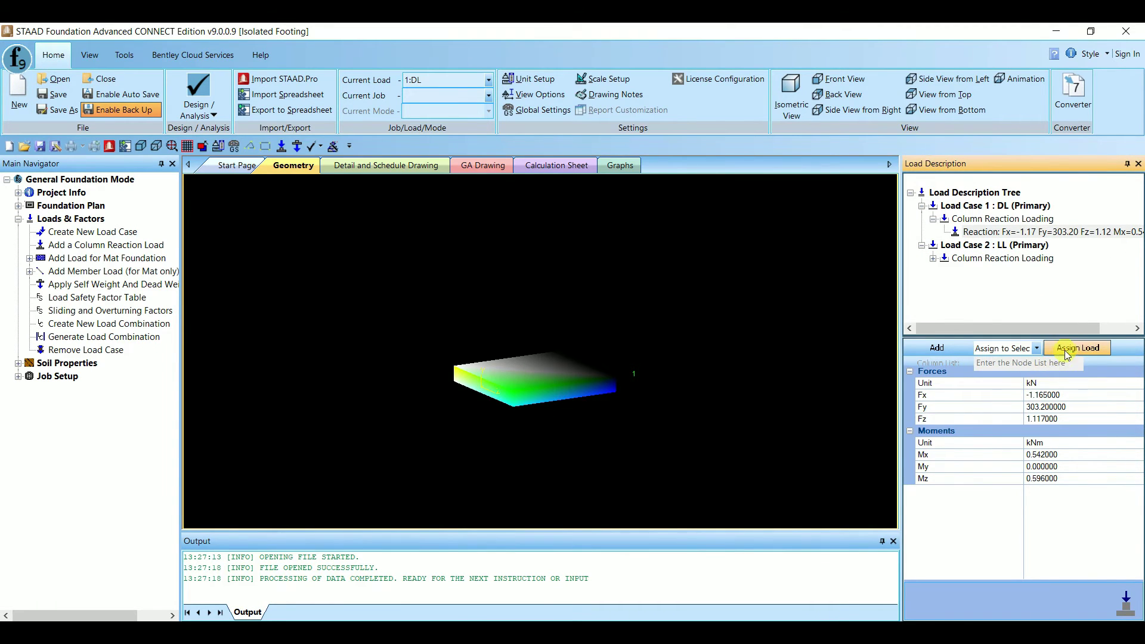
pyautogui.click(1077, 347)
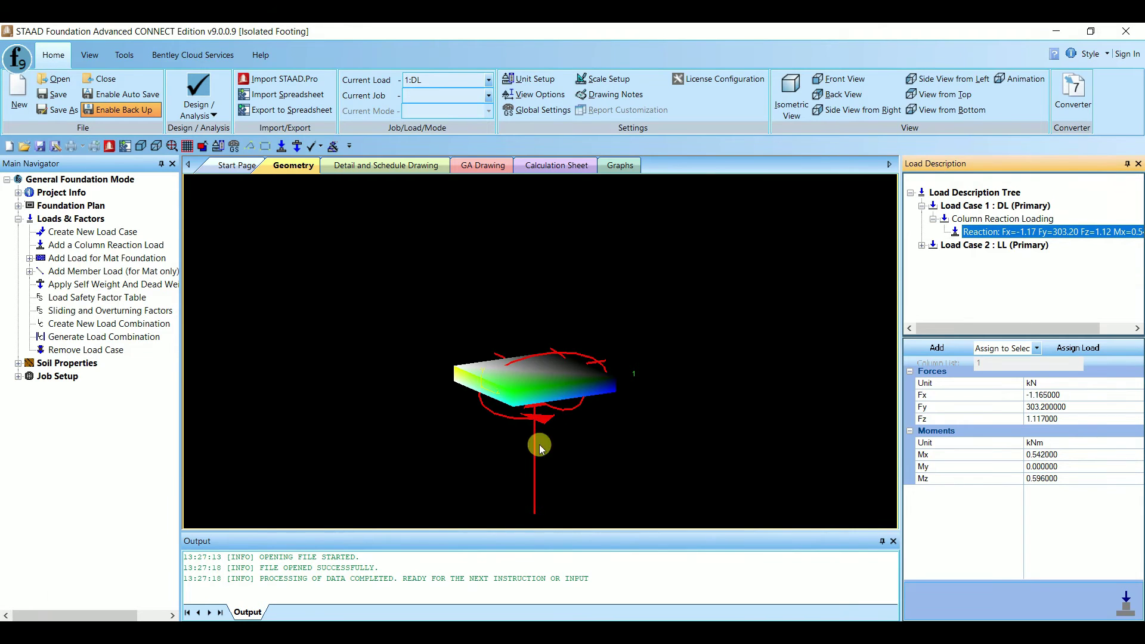
# - Flip the DL reaction signs to Fy -303.2 and Fx 1.165 kN
pyautogui.click(1029, 410)
pyautogui.write('-')
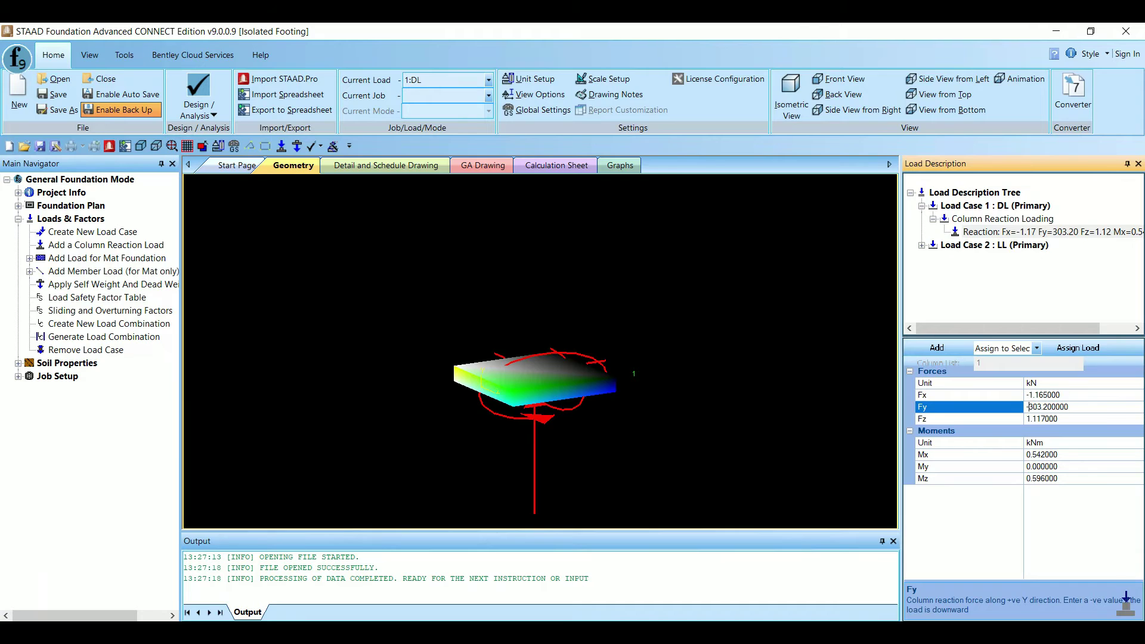
pyautogui.click(1034, 395)
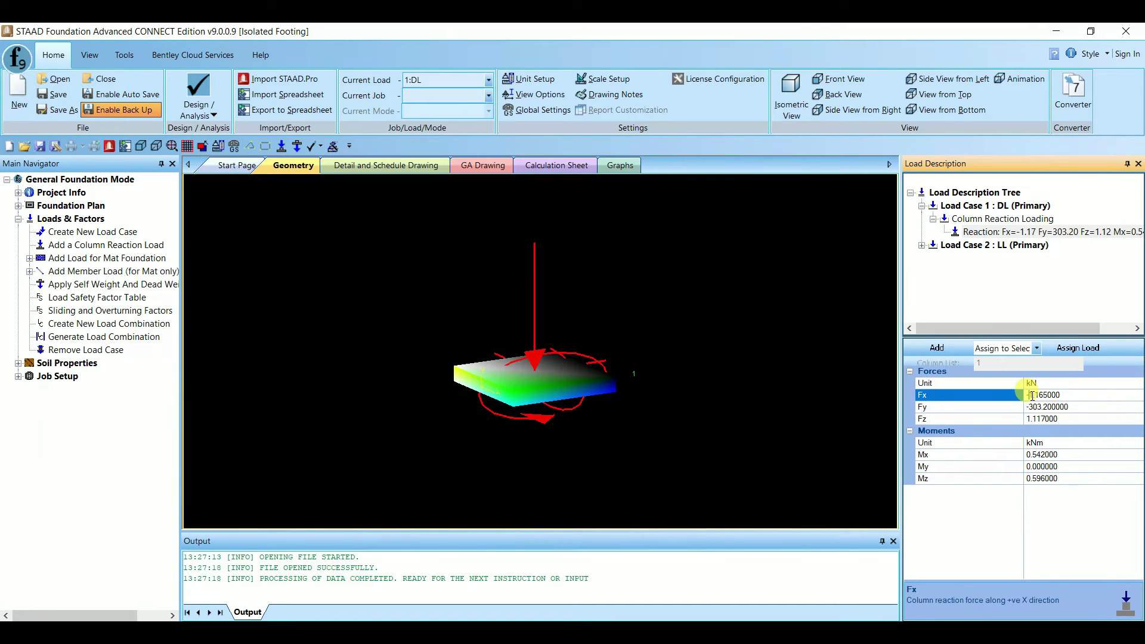
pyautogui.press('BackSpace')
pyautogui.click(428, 330)
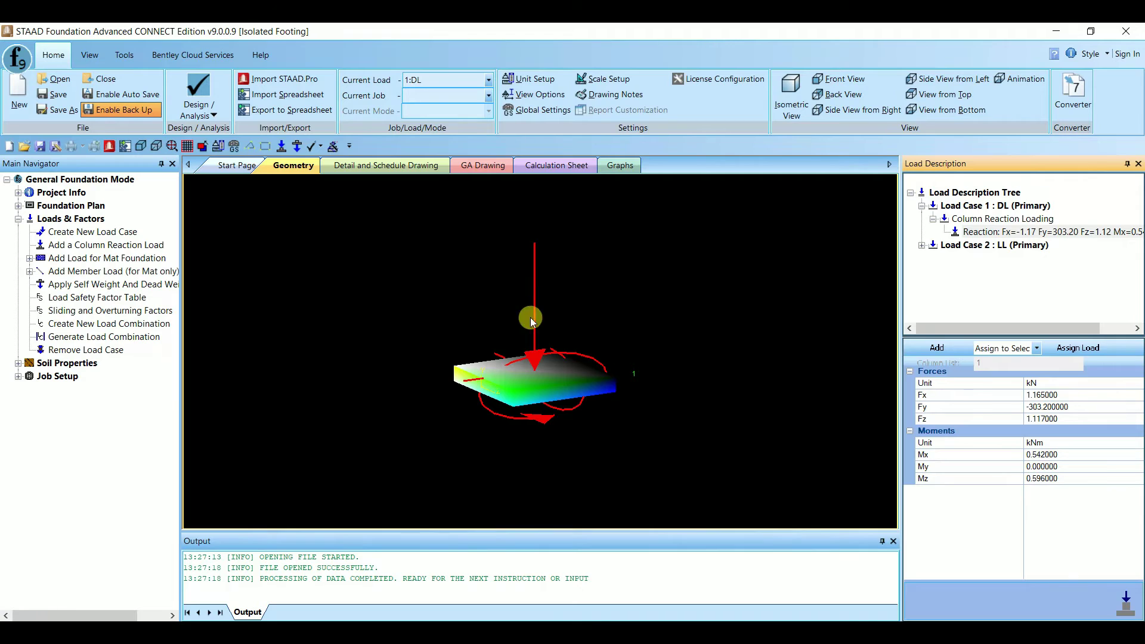
pyautogui.click(922, 246)
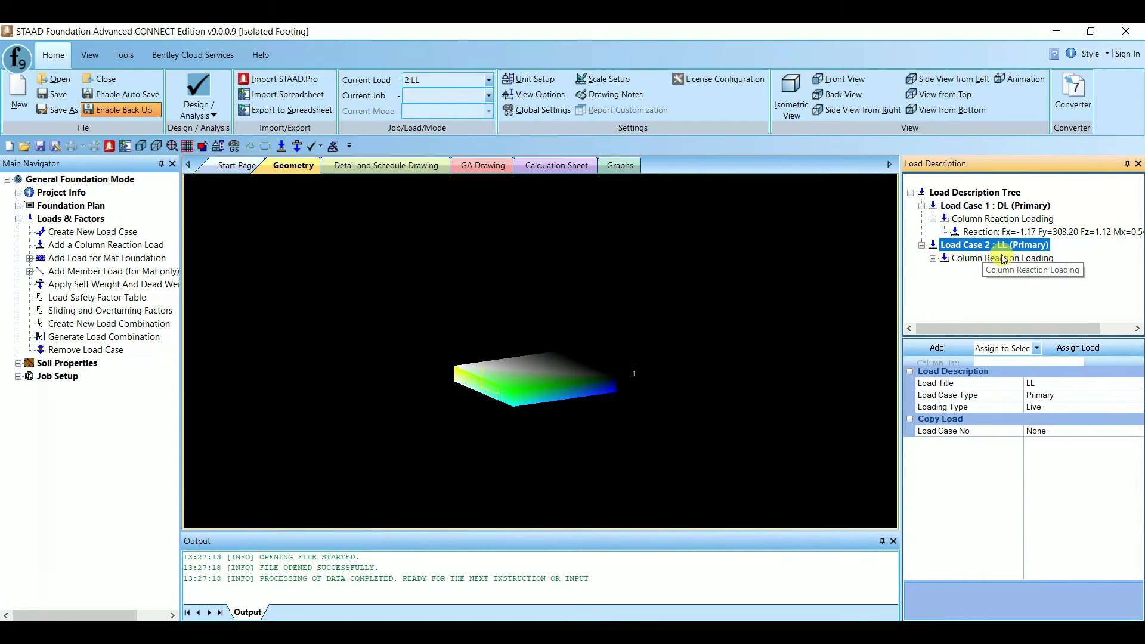
# - Flip the LL reaction signs to Fy -9.164 and Fx 0.04 kN
pyautogui.click(983, 263)
pyautogui.click(934, 258)
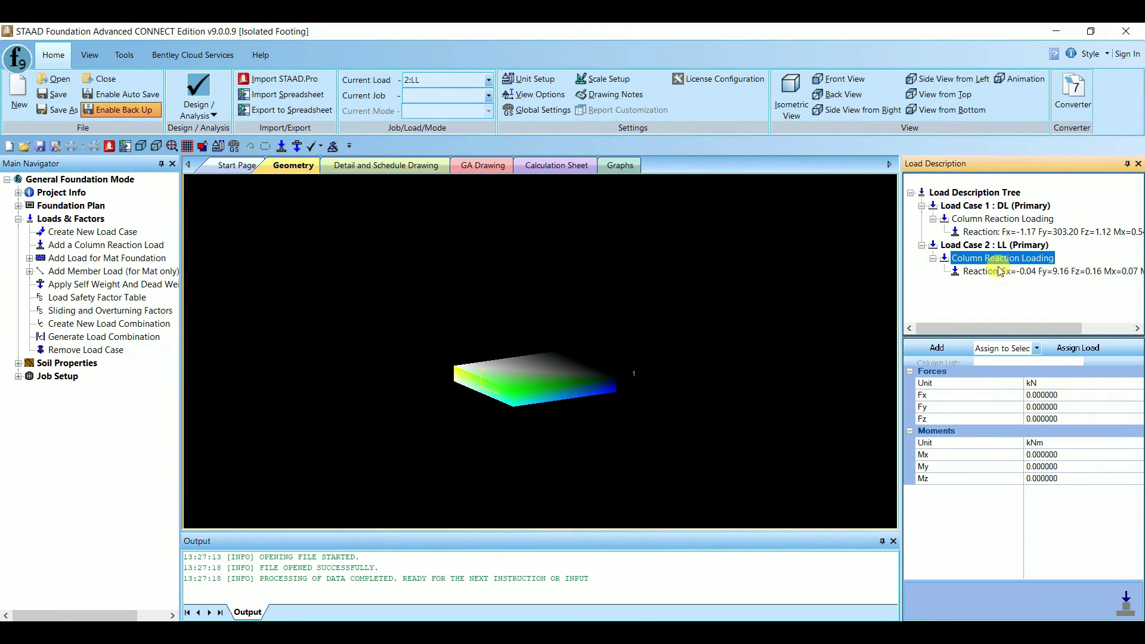
pyautogui.click(1036, 271)
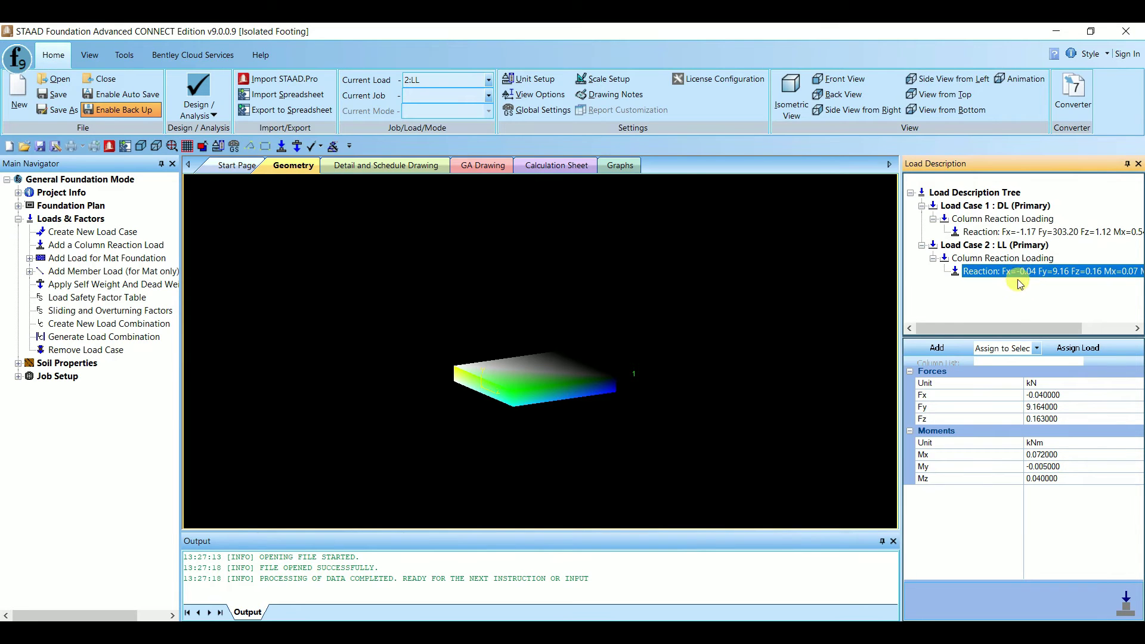
pyautogui.click(1030, 409)
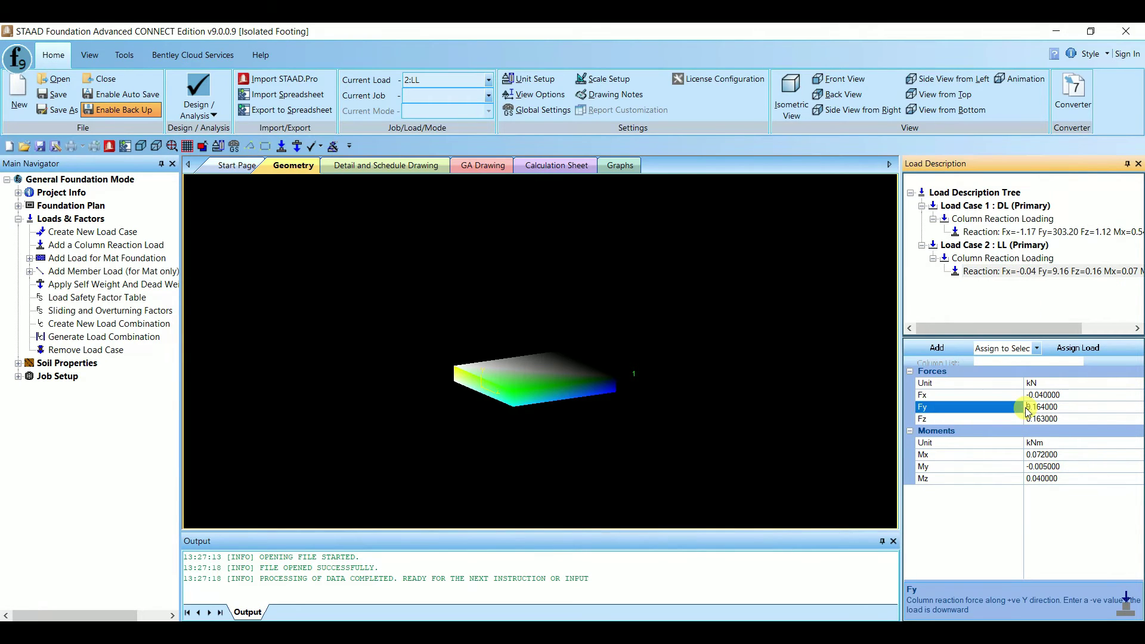
pyautogui.write('-')
pyautogui.click(1033, 395)
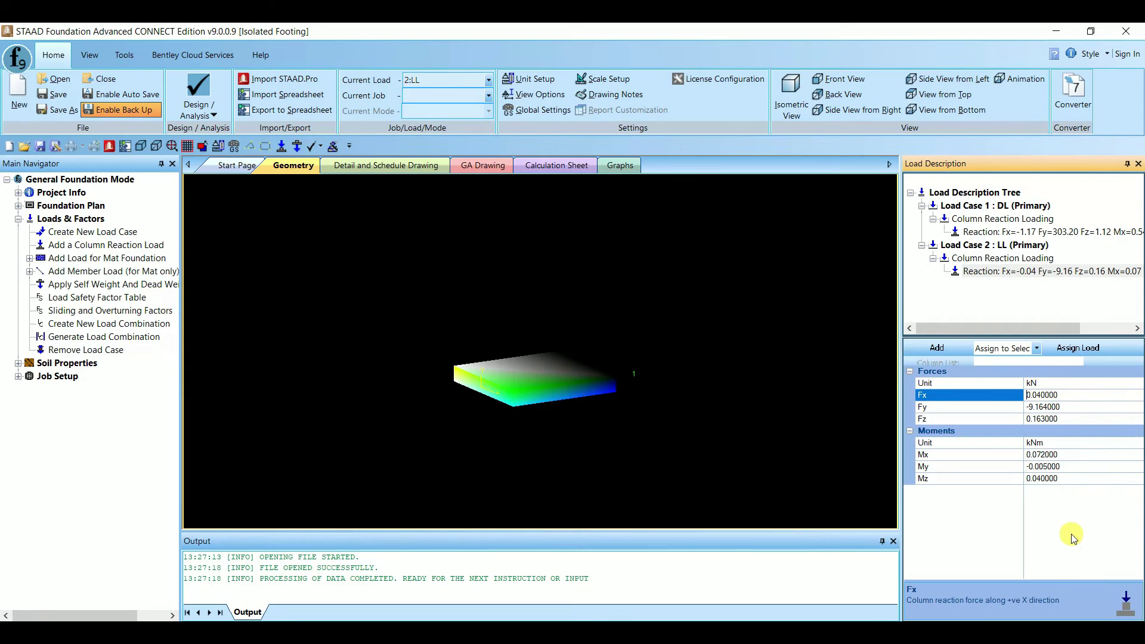
pyautogui.click(511, 388)
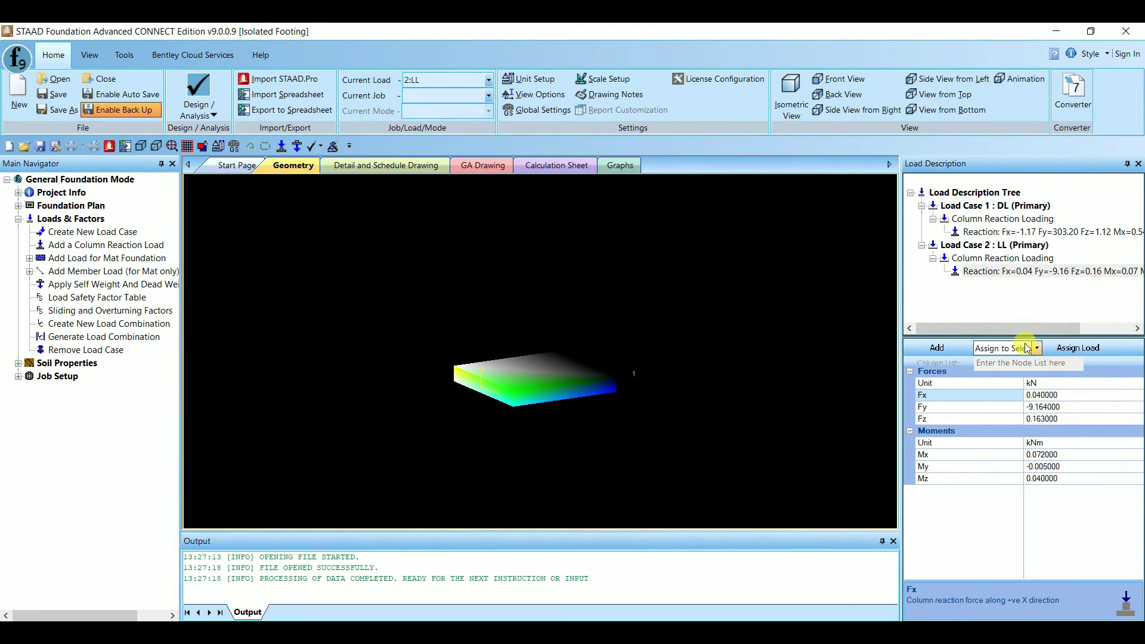
# - Assign the LL reaction to the selected footing and check My 0.005 kNm
pyautogui.click(1037, 348)
pyautogui.click(1008, 370)
pyautogui.click(1089, 349)
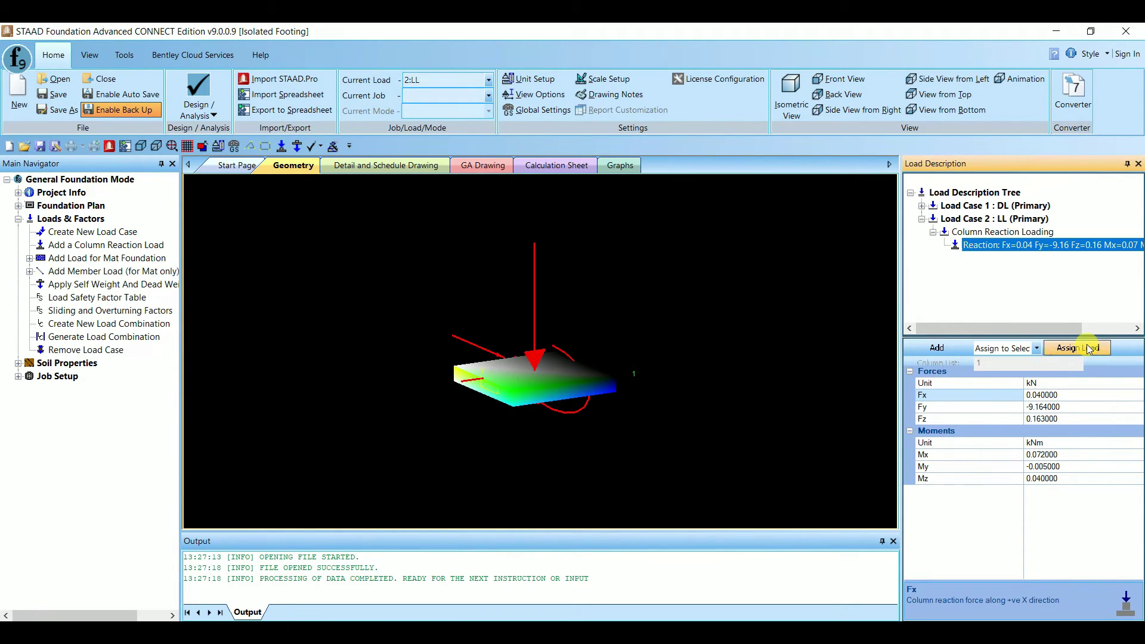
pyautogui.moveTo(475, 363); pyautogui.dragTo(626, 456)
pyautogui.click(573, 427)
pyautogui.click(1029, 468)
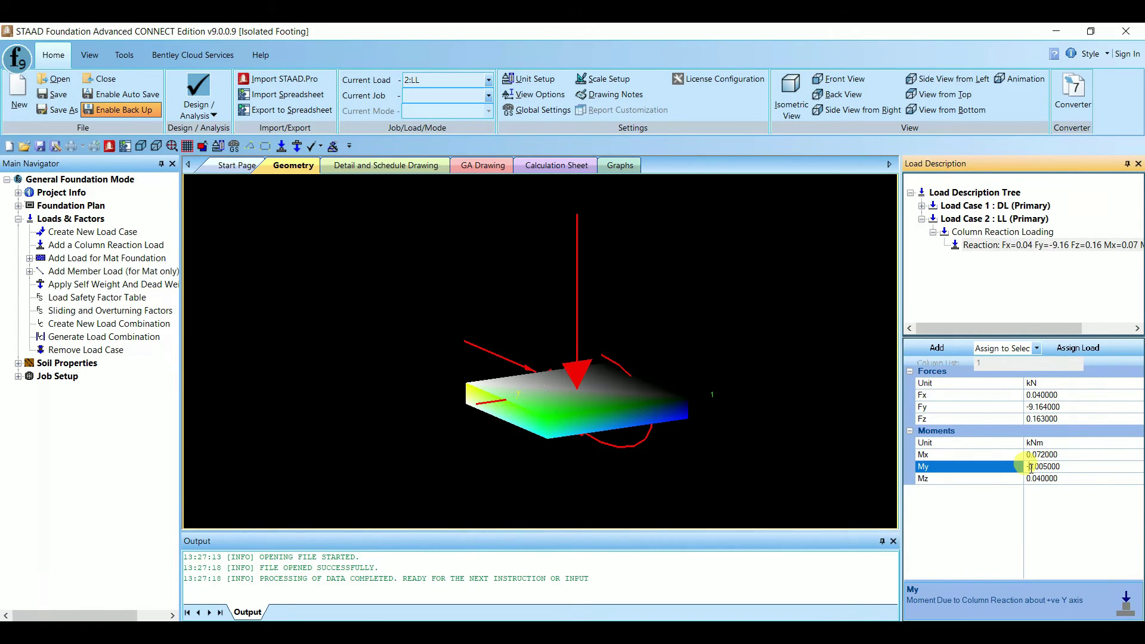
pyautogui.click(1066, 526)
pyautogui.click(679, 504)
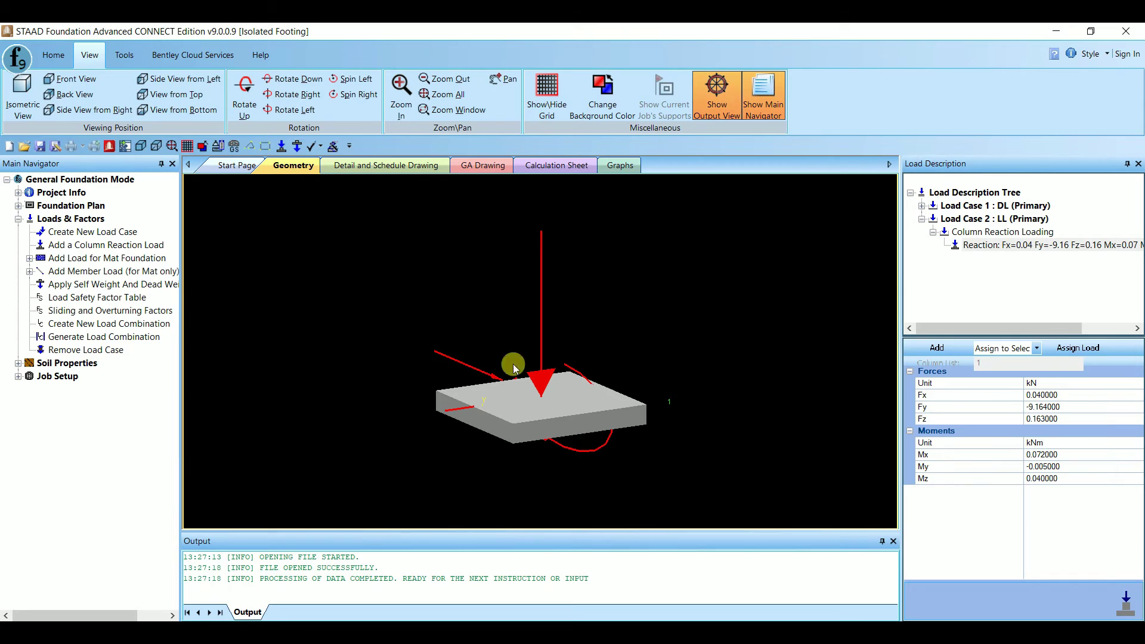
pyautogui.click(91, 60)
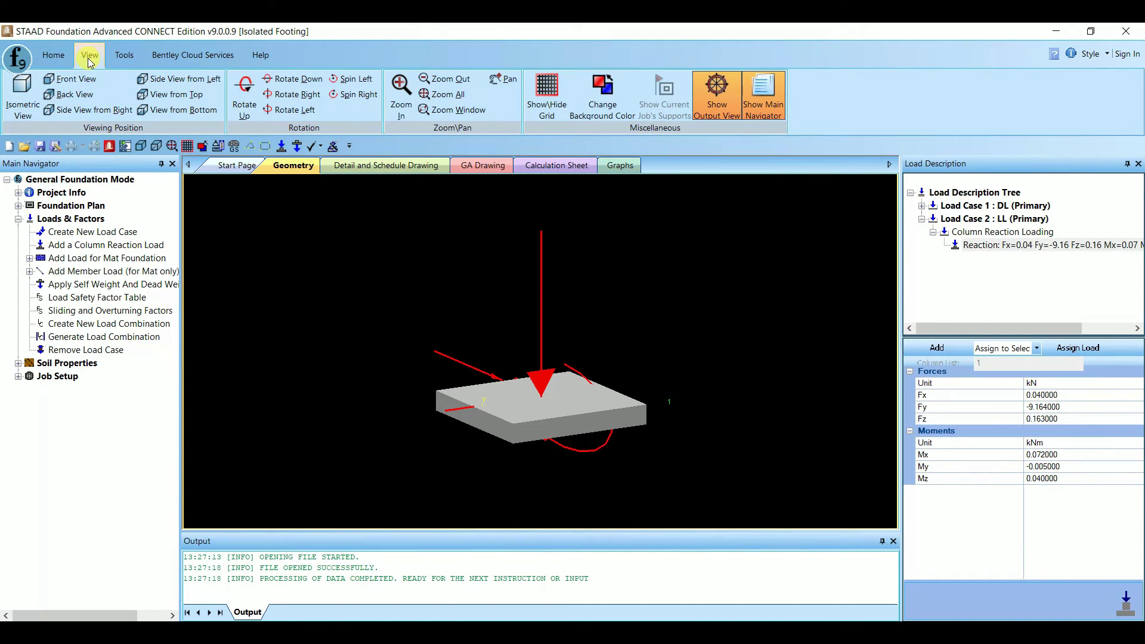
pyautogui.click(74, 80)
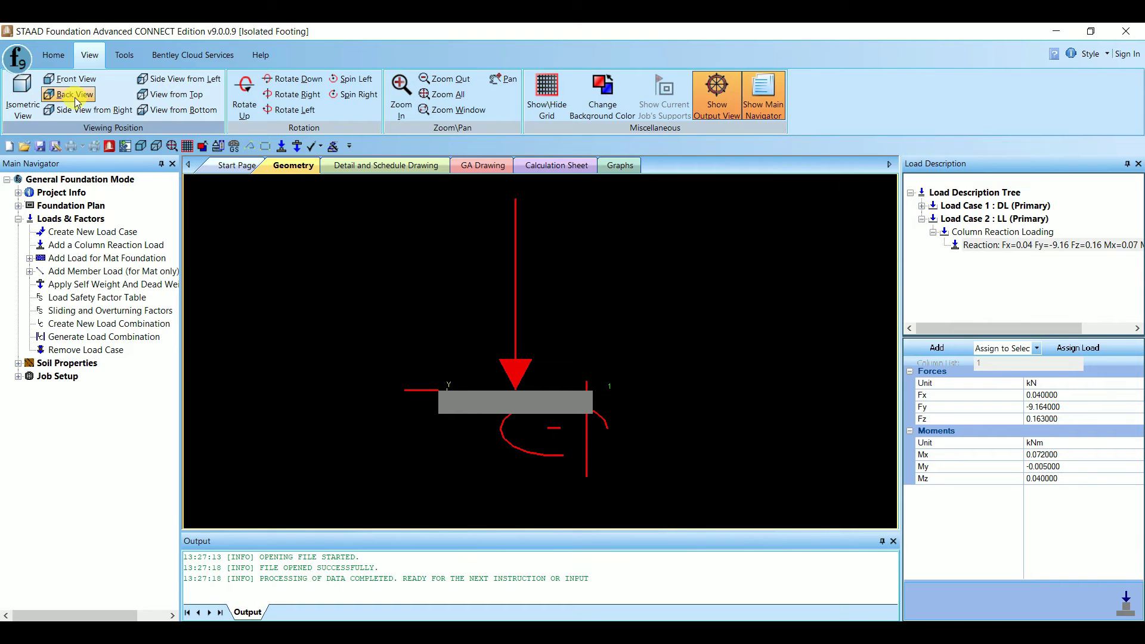
pyautogui.click(89, 110)
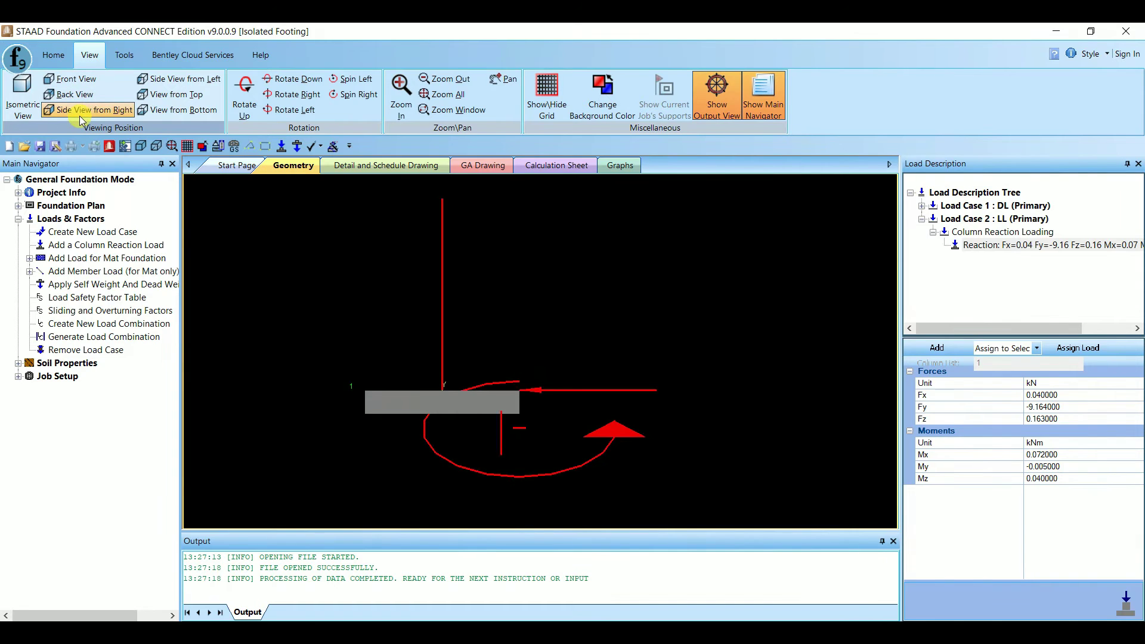
pyautogui.click(170, 80)
pyautogui.click(175, 95)
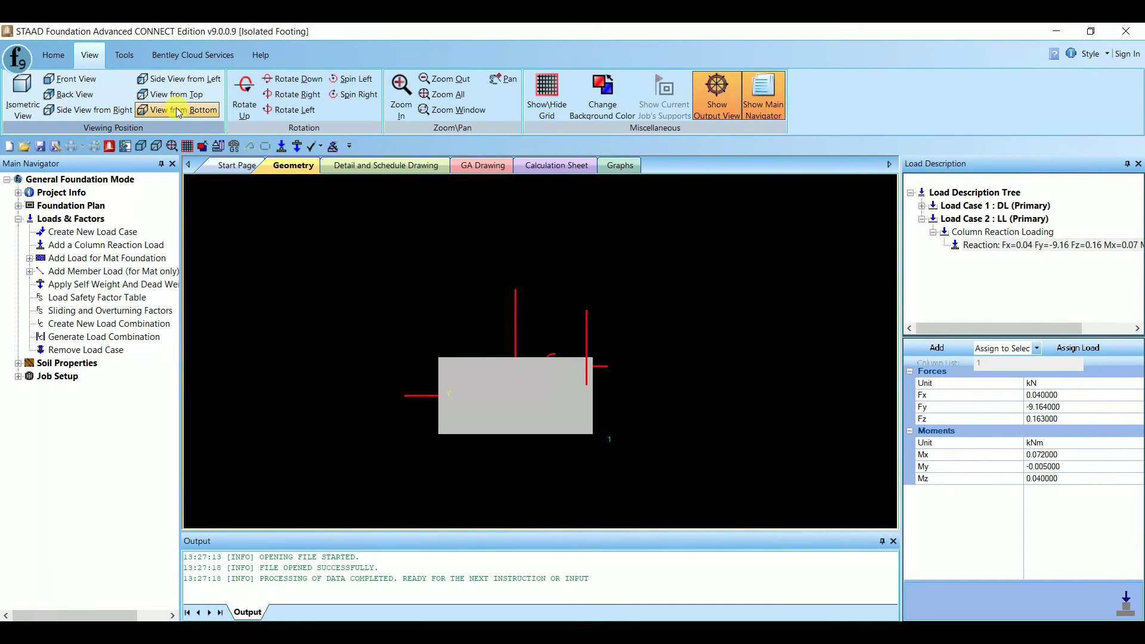
pyautogui.click(176, 111)
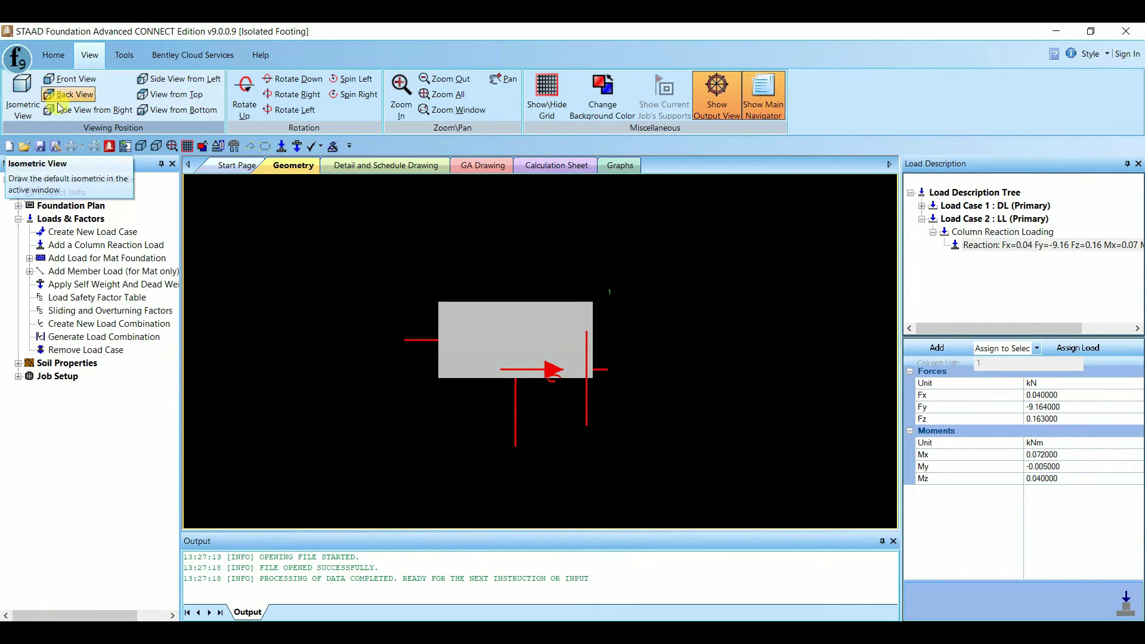
pyautogui.click(29, 98)
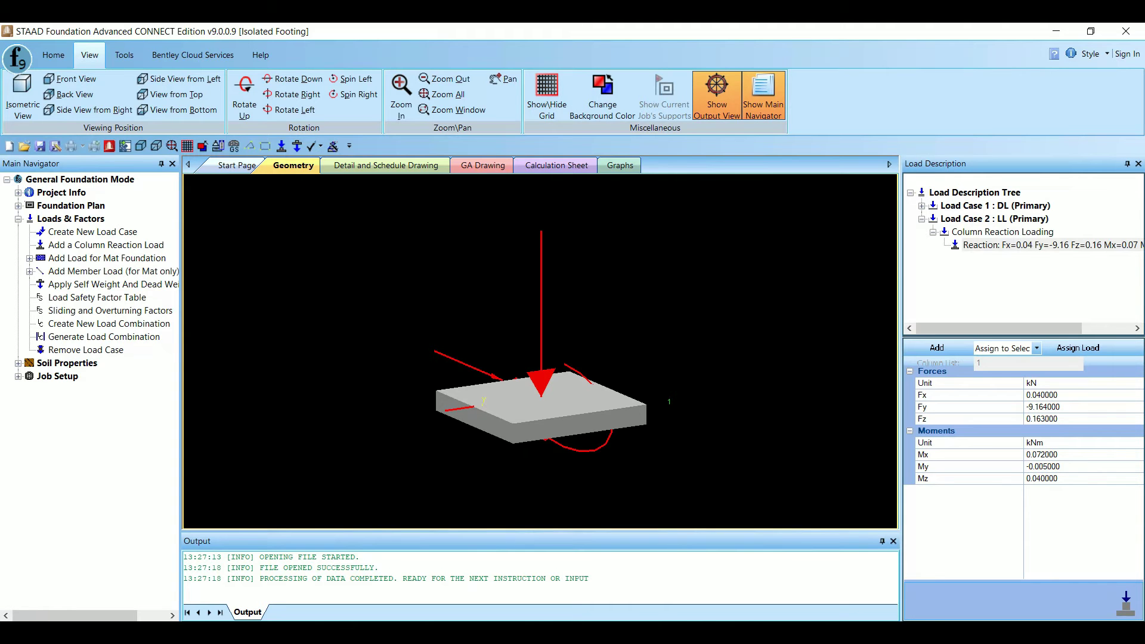
# - Set the load combination generator to the INDIAN code
pyautogui.click(41, 325)
pyautogui.click(70, 339)
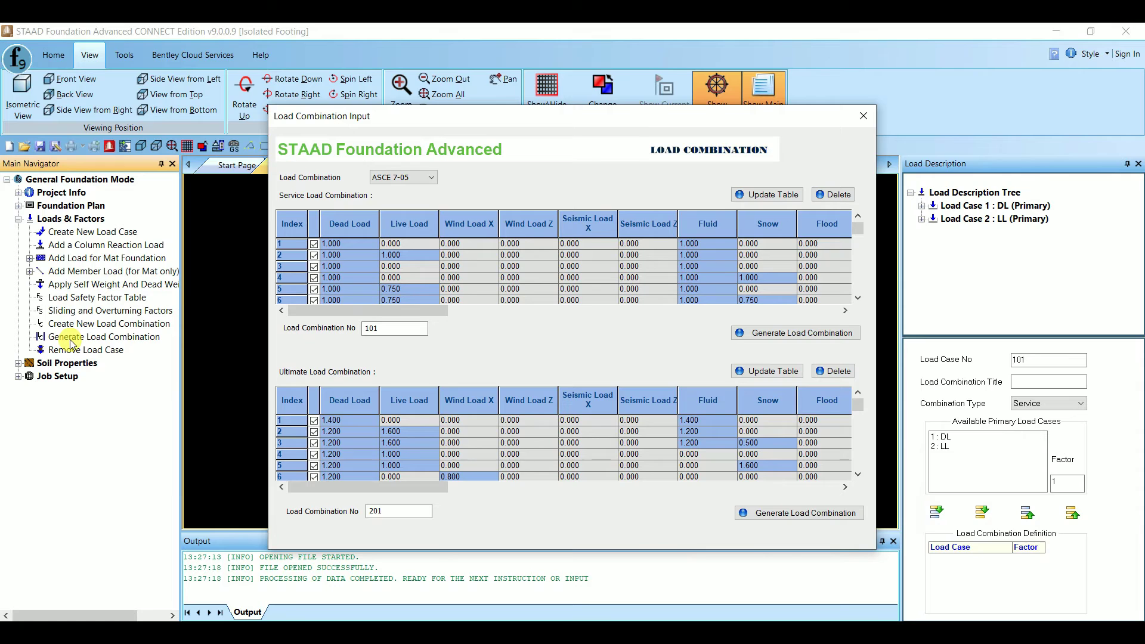
pyautogui.click(404, 178)
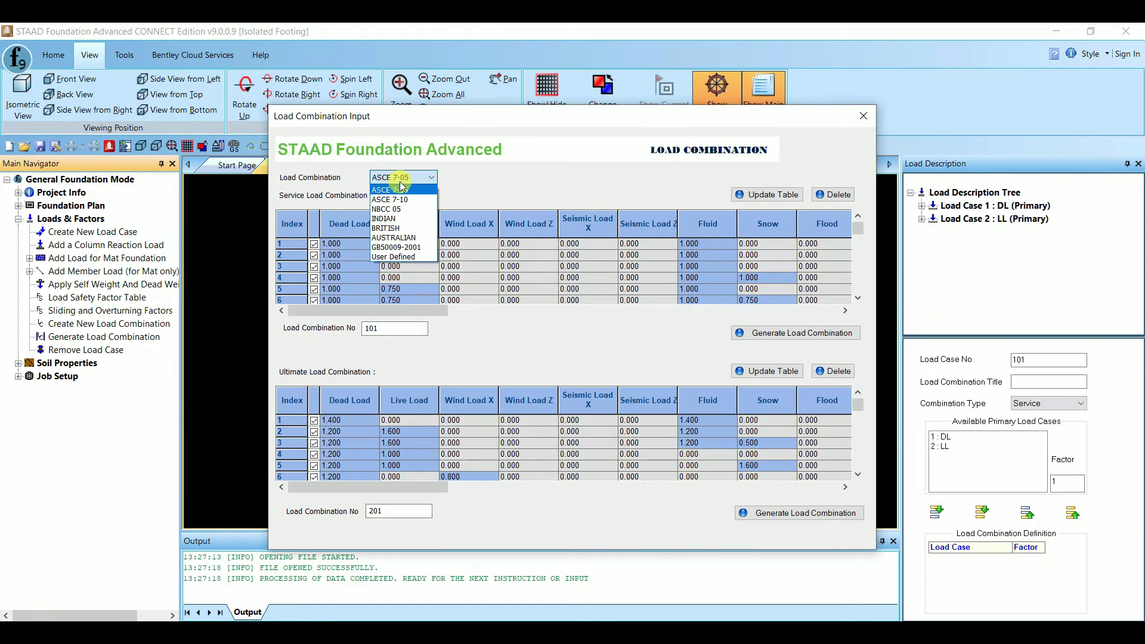
pyautogui.click(397, 220)
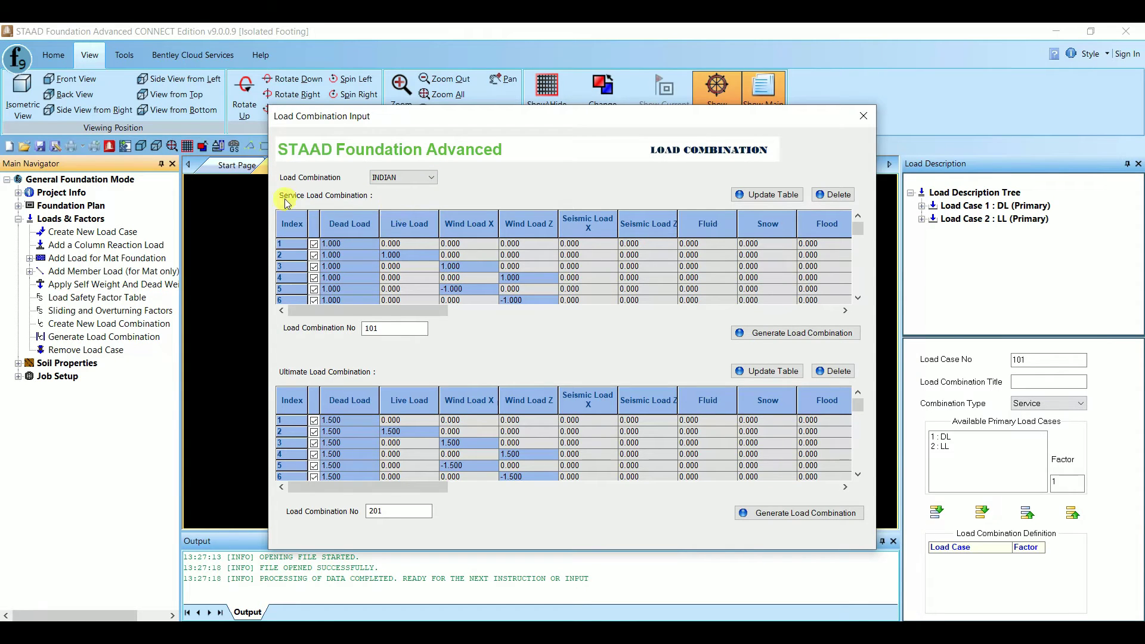
# - Generate service combinations 101–119 and ultimate combinations 201–219 from DL and LL
pyautogui.click(777, 336)
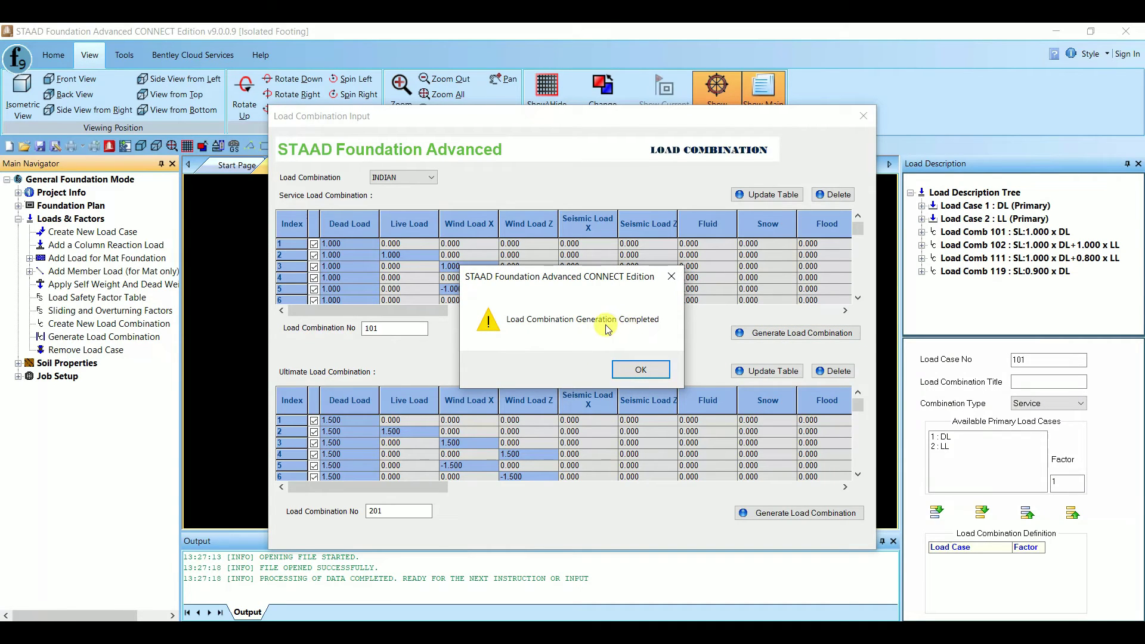
pyautogui.click(659, 368)
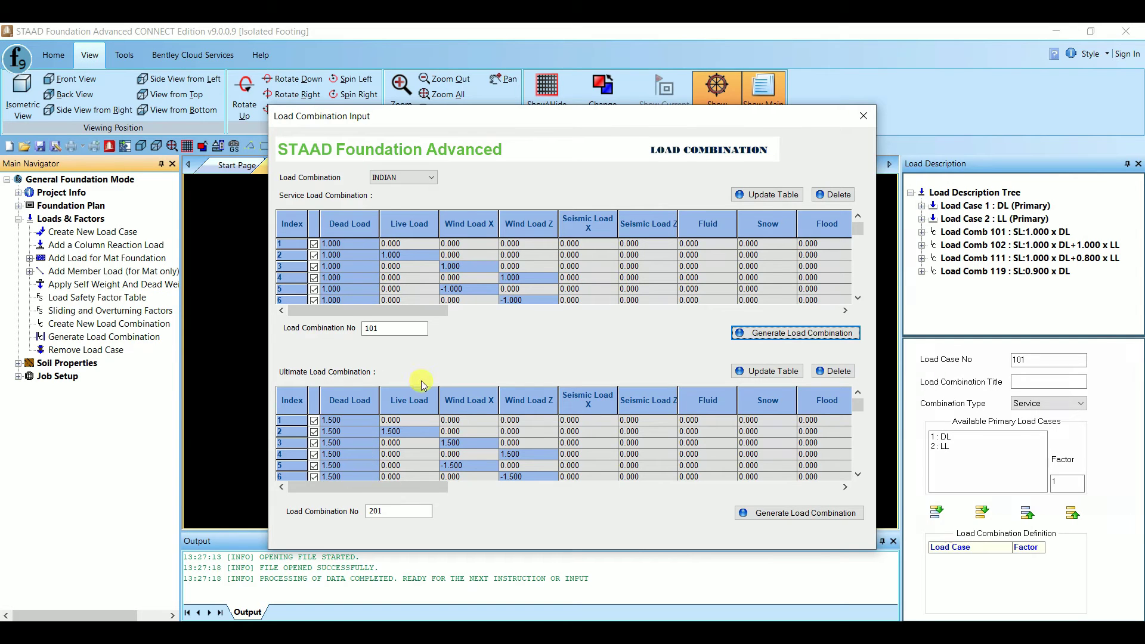
pyautogui.click(790, 514)
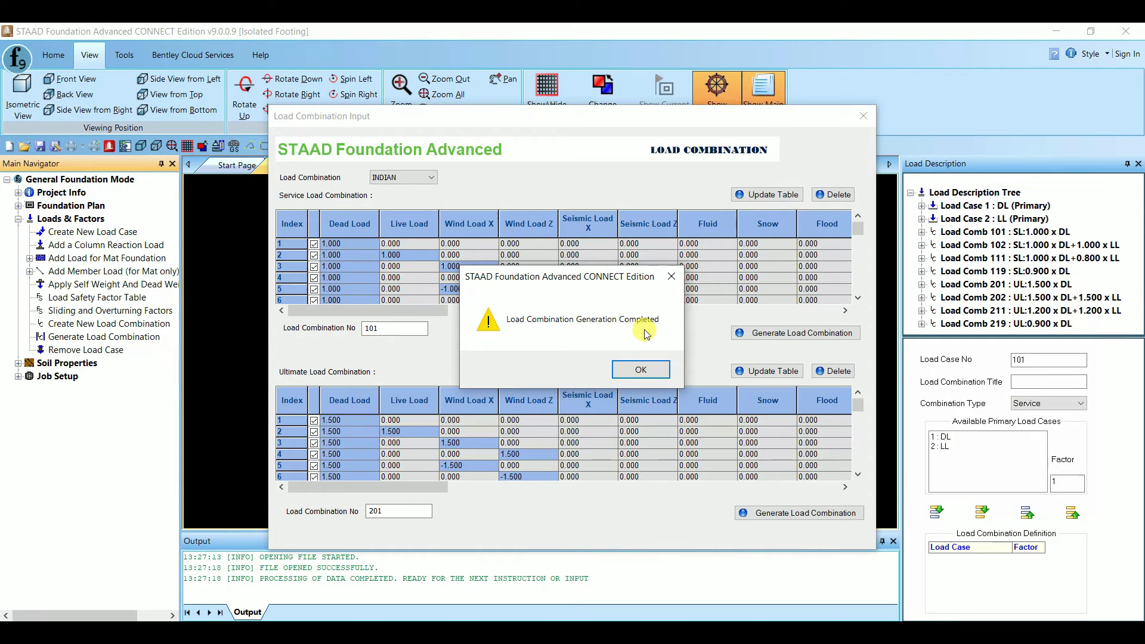
pyautogui.click(640, 369)
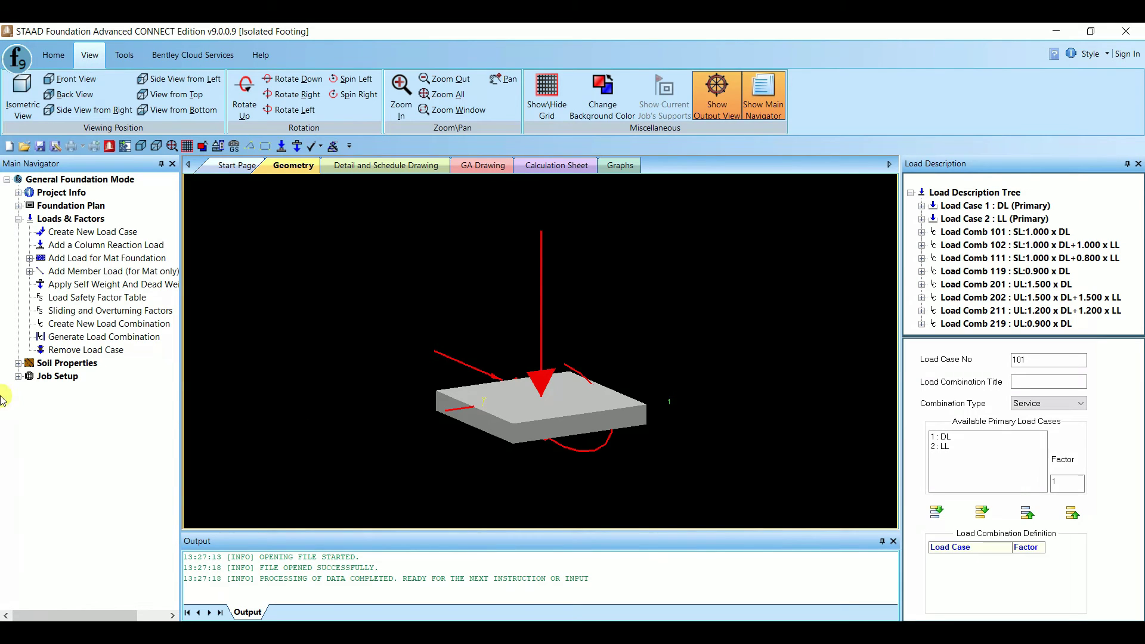
# - Start a new job named 'Isolated Footing' with job type Isolated
pyautogui.click(19, 377)
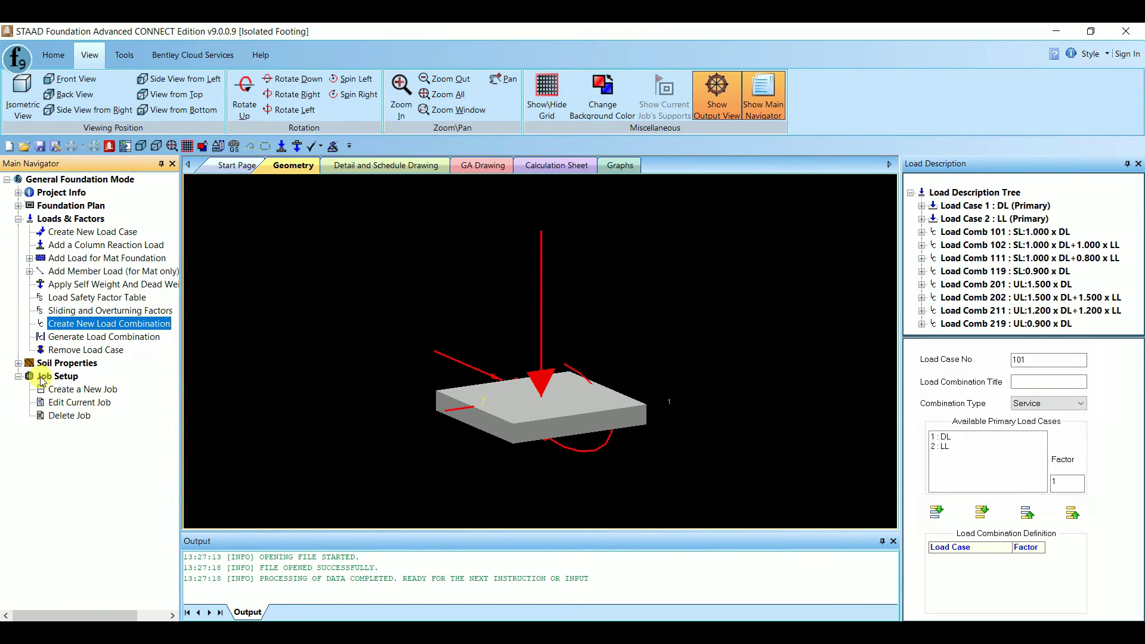
pyautogui.click(76, 390)
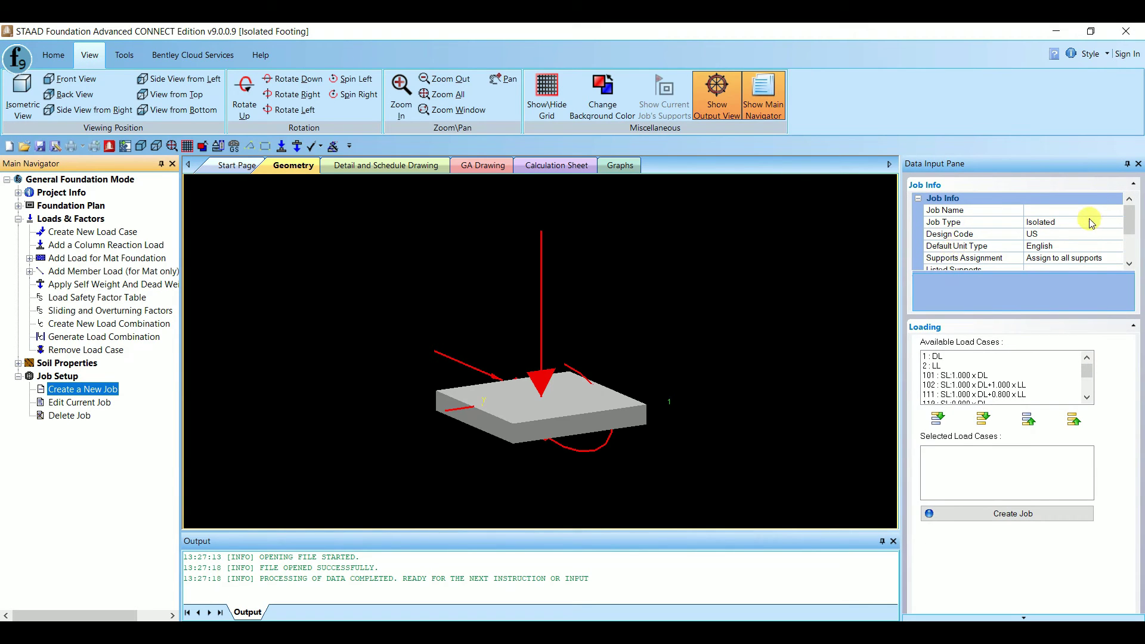
pyautogui.click(1067, 211)
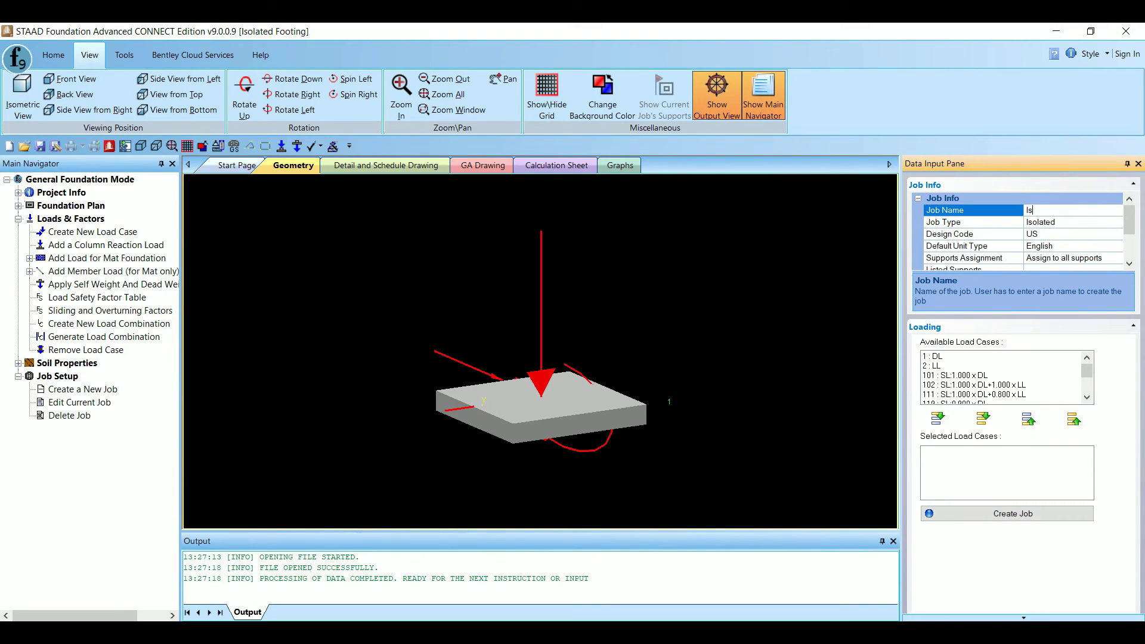
pyautogui.write('Isolated Footing')
pyautogui.click(1082, 222)
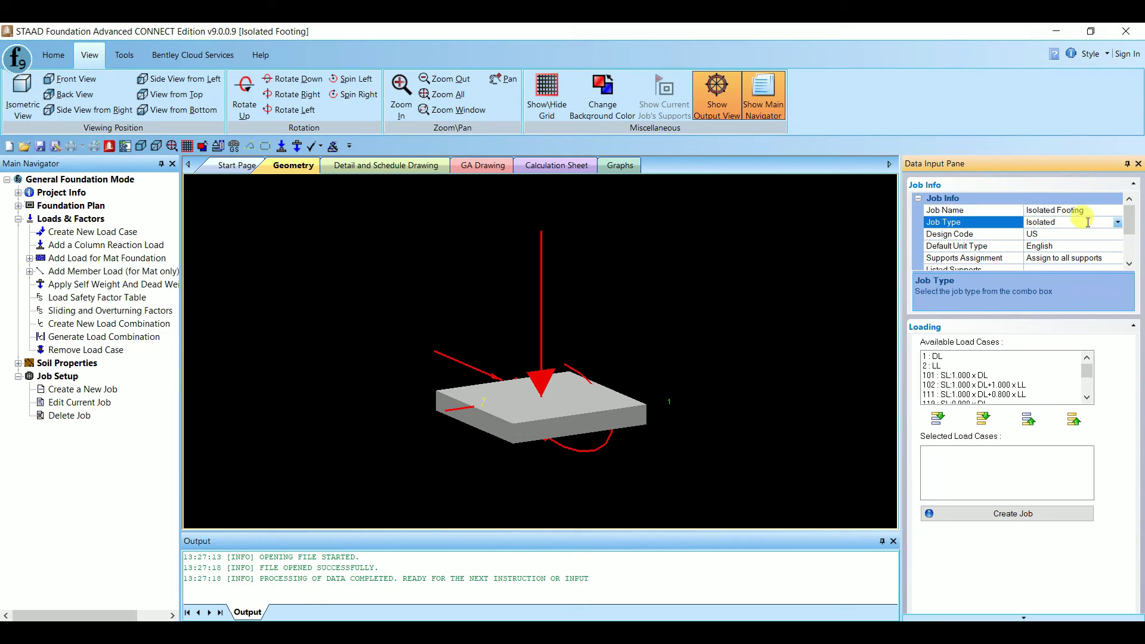
pyautogui.click(1118, 226)
pyautogui.click(1110, 220)
pyautogui.click(1114, 222)
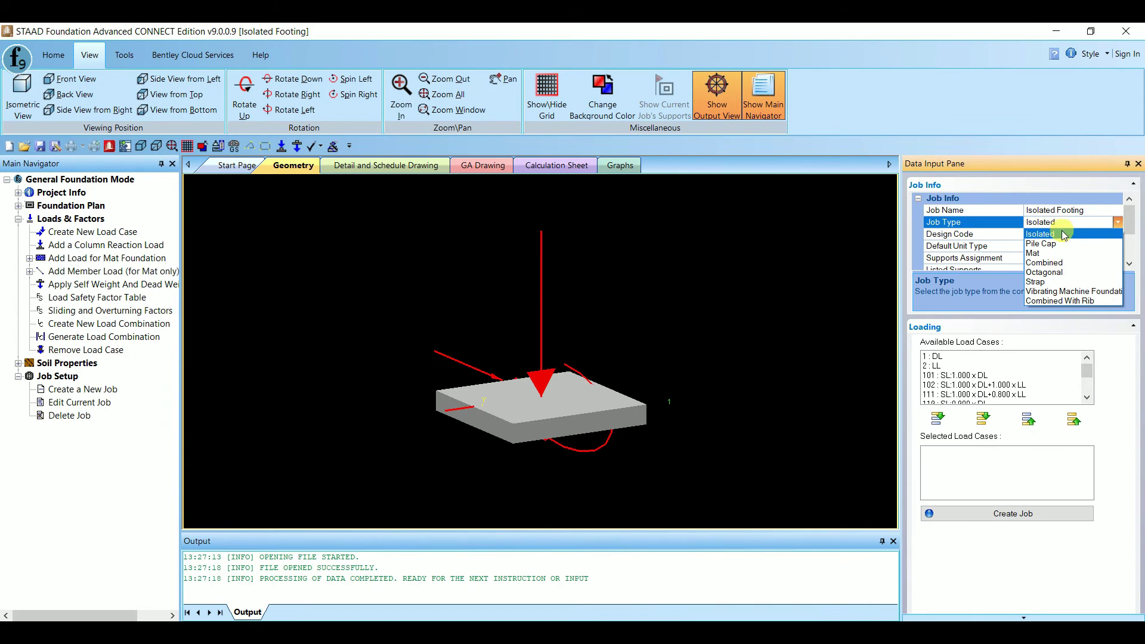
# - Set the job's design code to Indian and default unit type to SI
pyautogui.click(1108, 338)
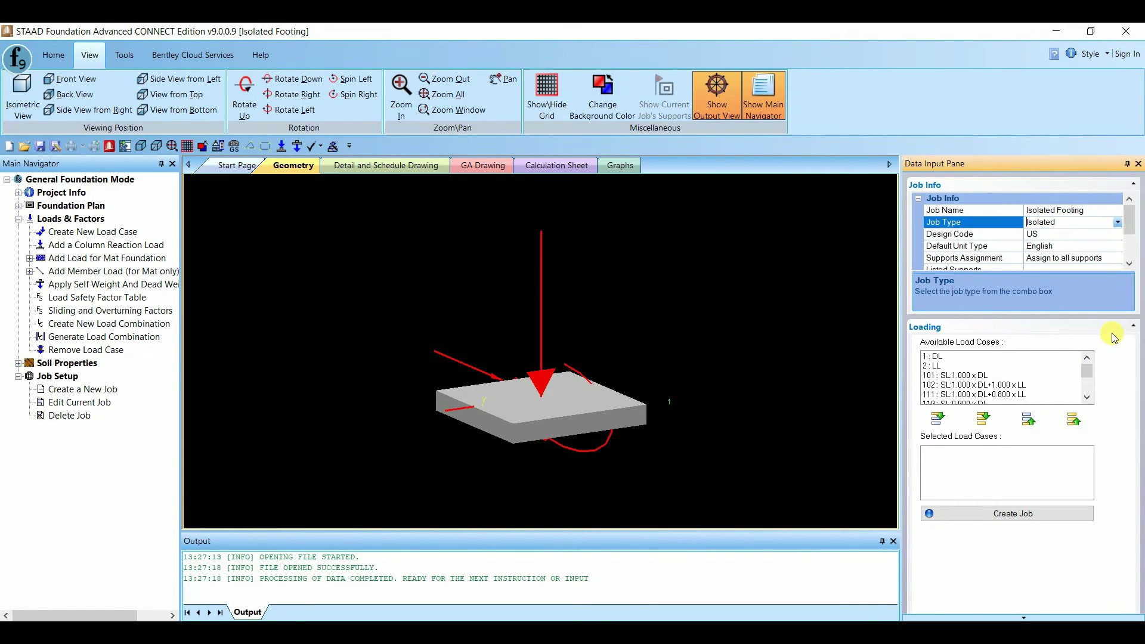
pyautogui.click(1040, 236)
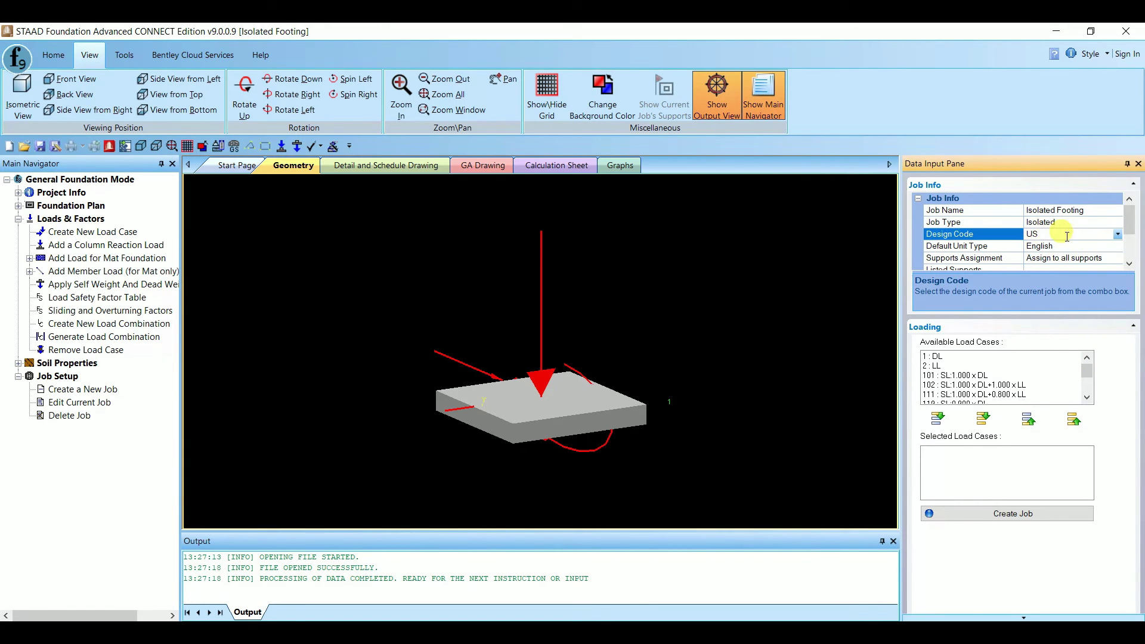
pyautogui.click(1114, 236)
pyautogui.click(1041, 264)
pyautogui.click(1133, 227)
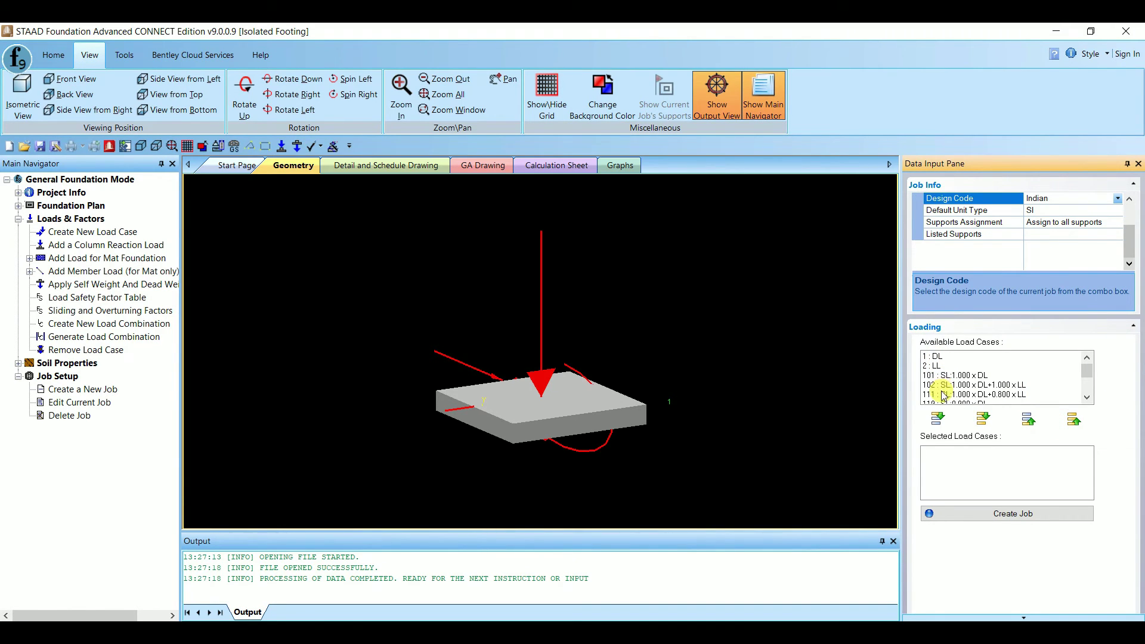
# - Add all load cases to the job, then remove DL and LL
pyautogui.moveTo(1090, 373)
pyautogui.mouseDown()
pyautogui.moveTo(1091, 390)
pyautogui.moveTo(1089, 371)
pyautogui.mouseUp()
pyautogui.moveTo(966, 356); pyautogui.dragTo(944, 416)
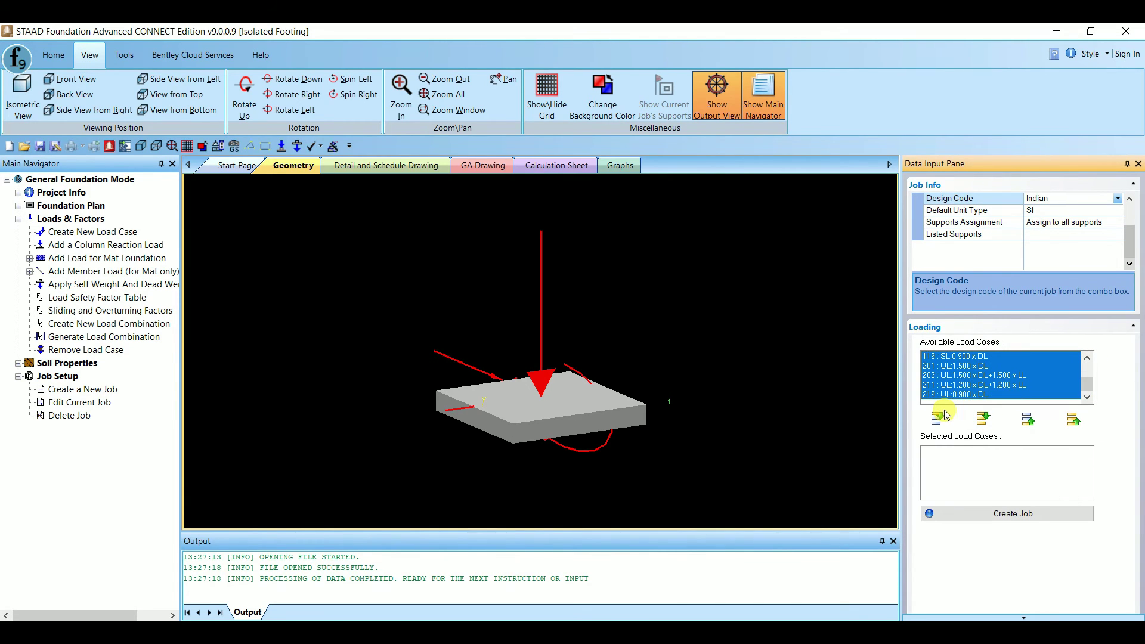
pyautogui.click(983, 419)
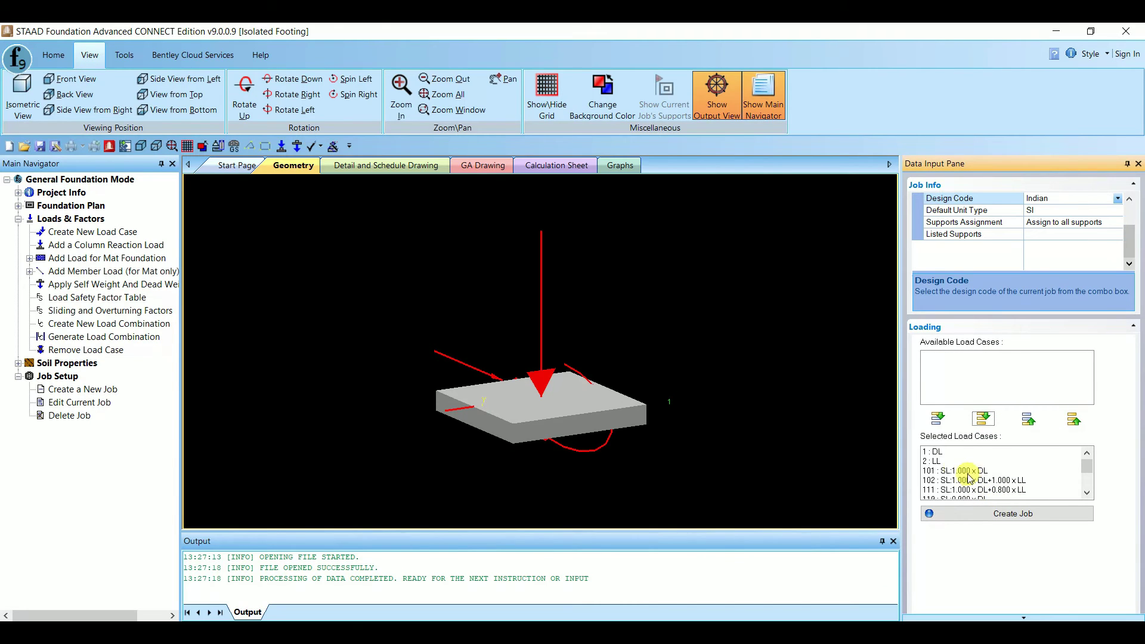
pyautogui.click(939, 462)
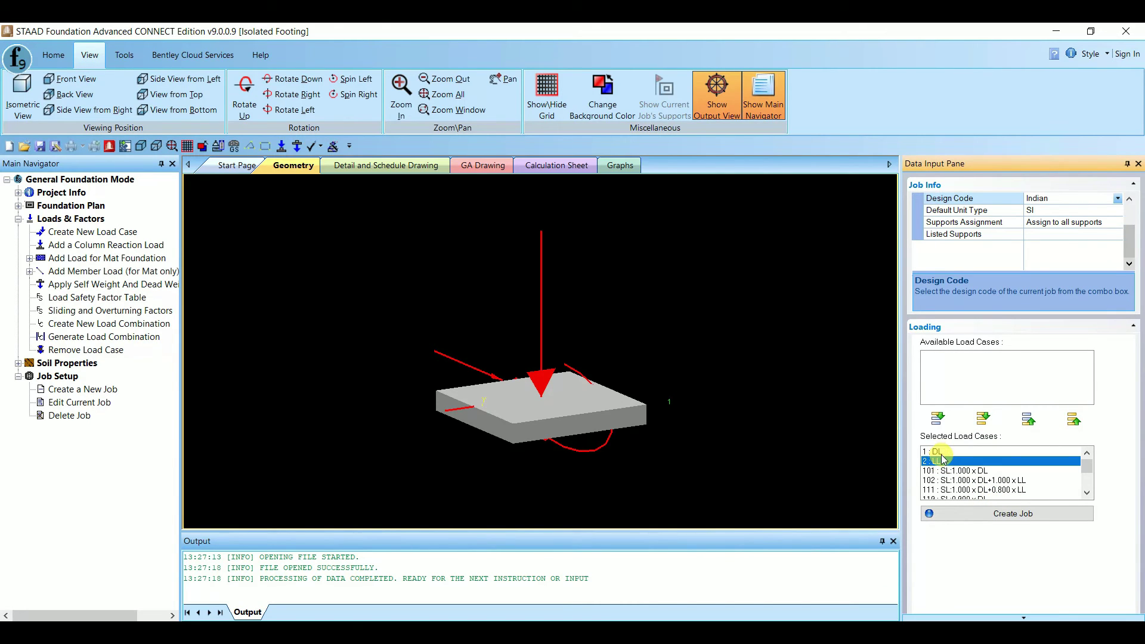
pyautogui.keyDown('shift'); pyautogui.click(937, 452); pyautogui.keyUp('shift')
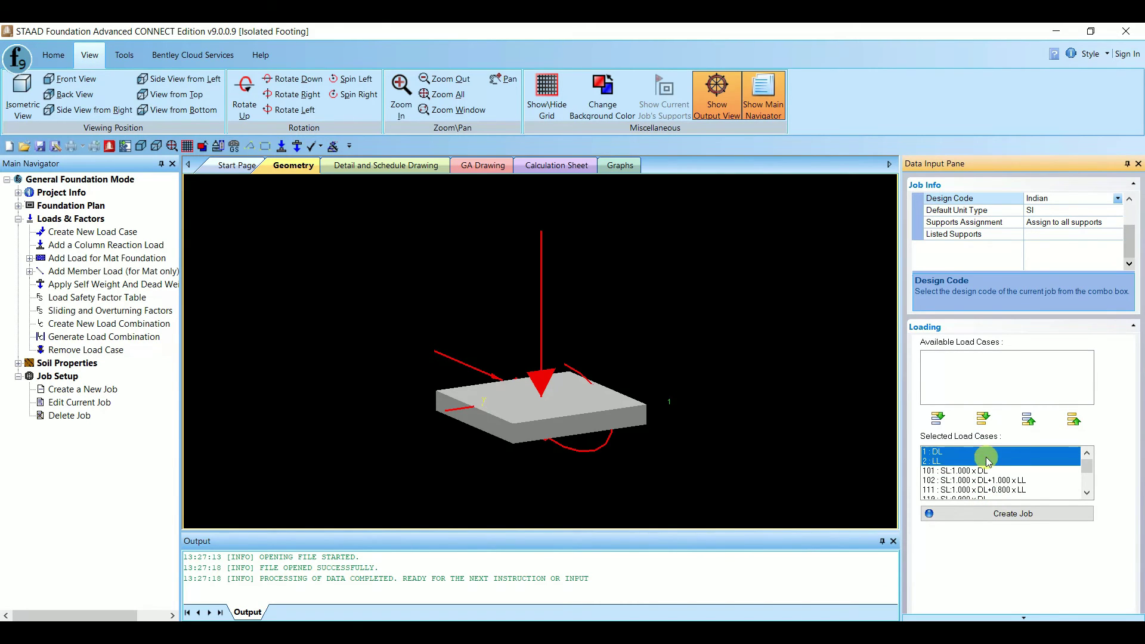
pyautogui.click(1028, 419)
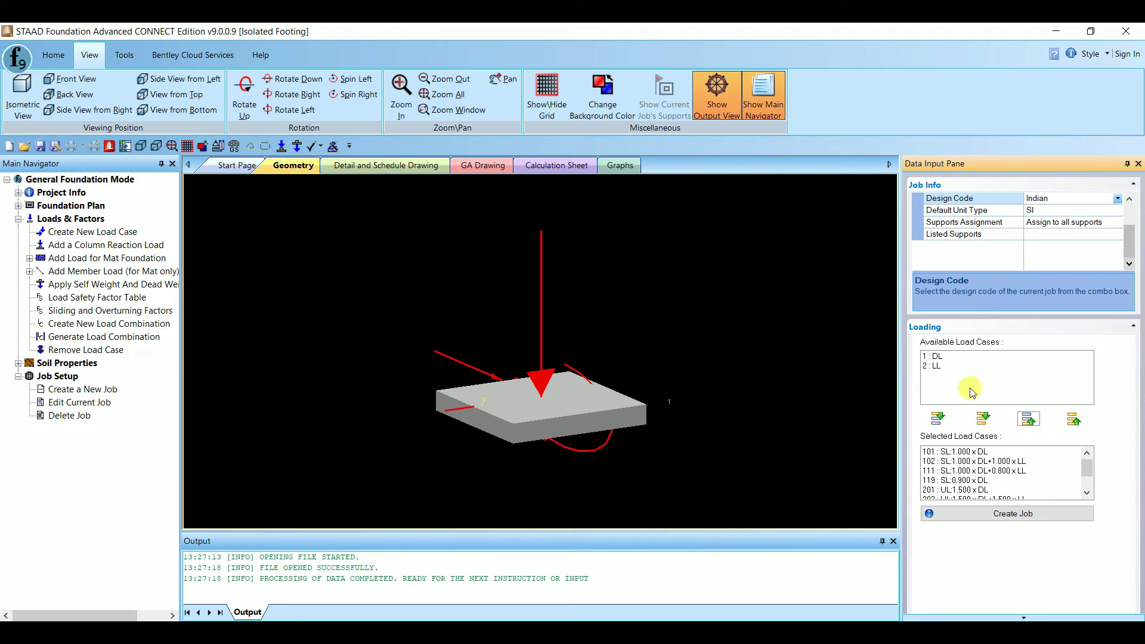
# - Create the Isolated Footing job and expand its Design Parameters in the navigator
pyautogui.click(1030, 518)
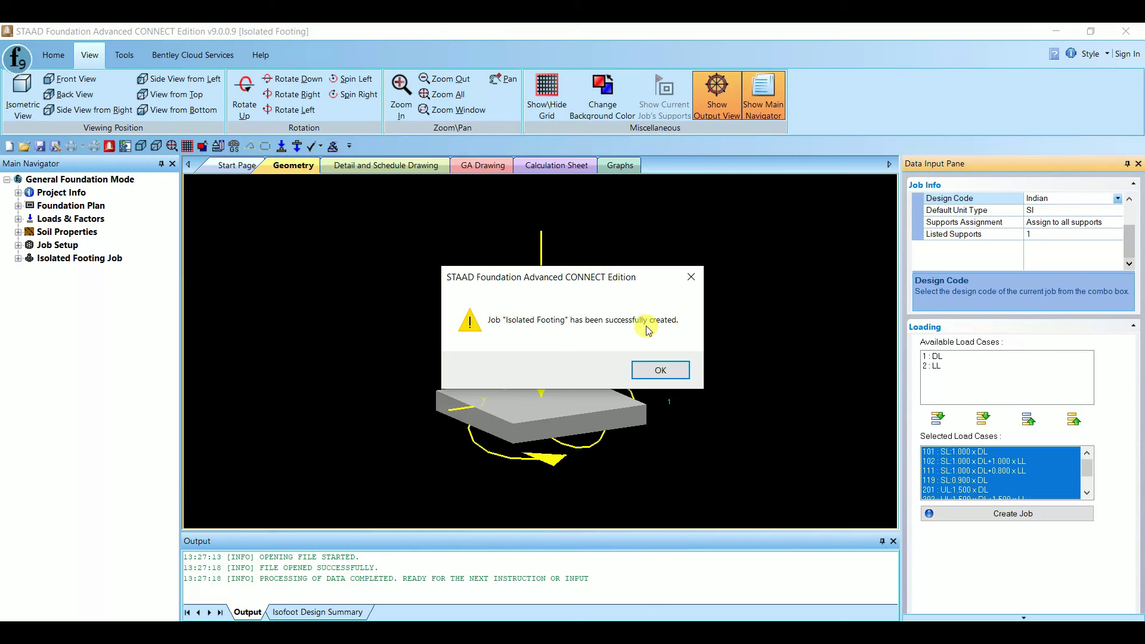
pyautogui.click(660, 367)
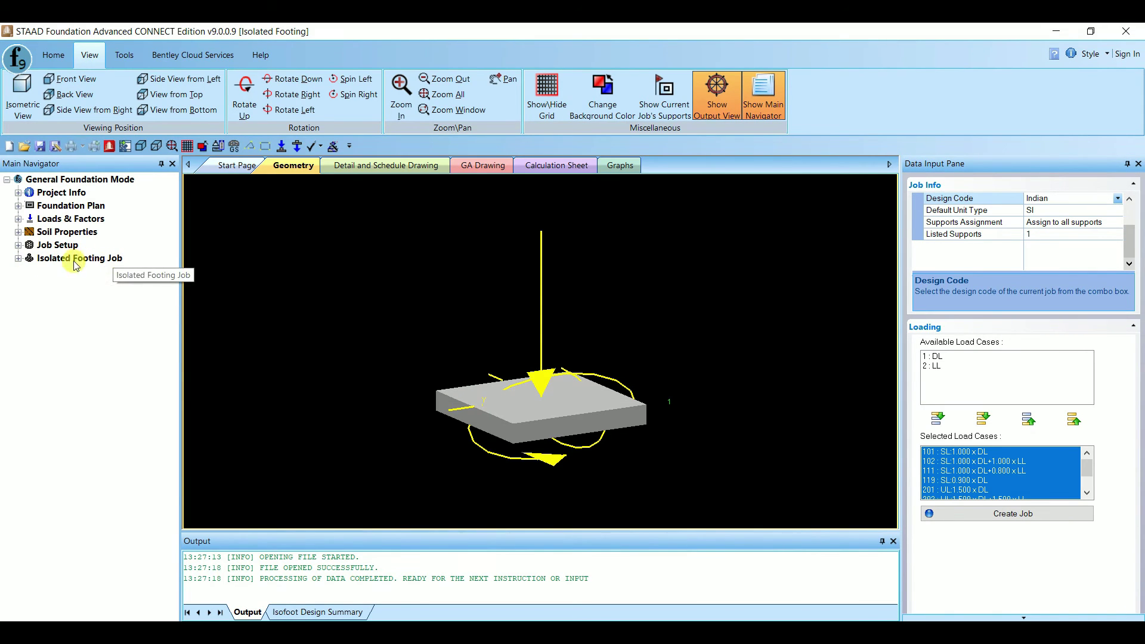
pyautogui.click(19, 258)
pyautogui.click(29, 272)
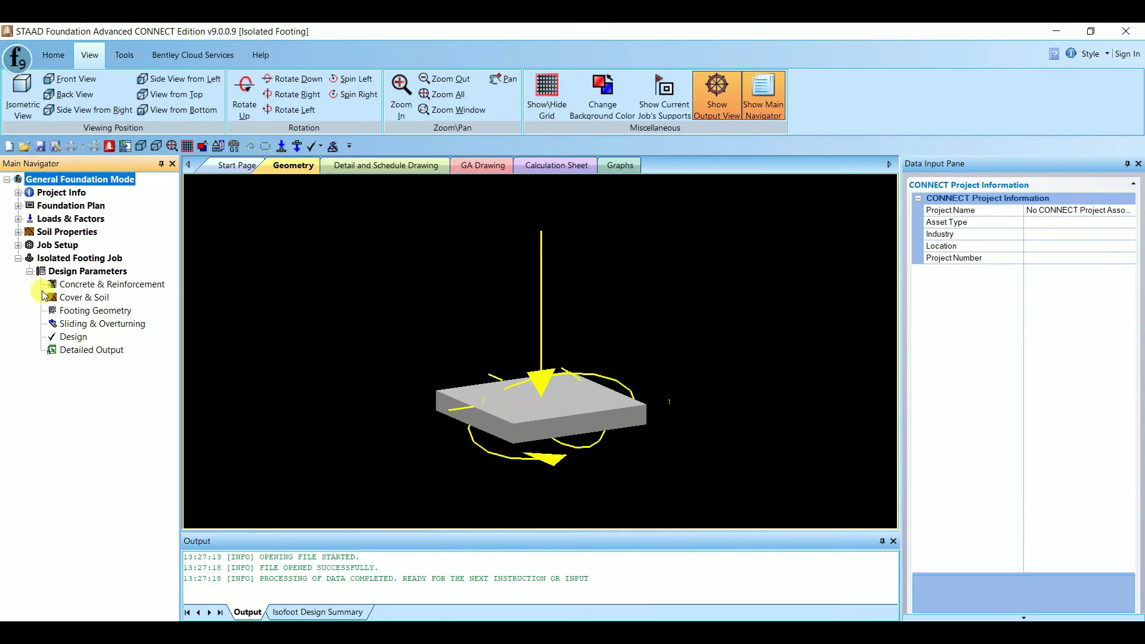
# - In Concrete & Reinforcement, set maximum bar spacing 300 and concrete strength 25
pyautogui.click(100, 285)
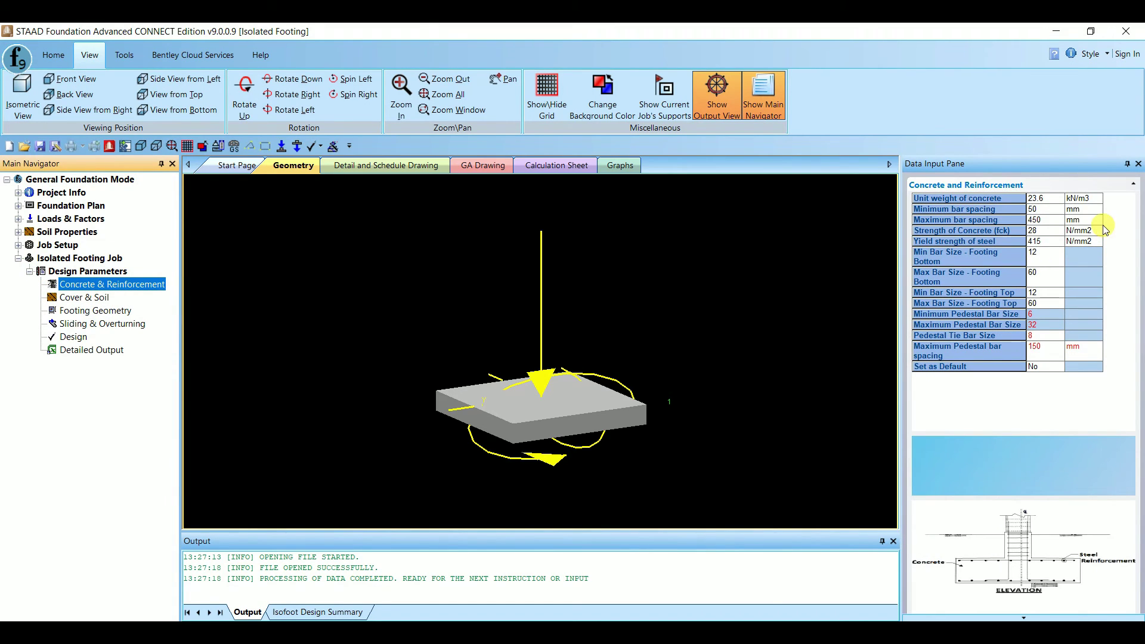
pyautogui.click(1057, 199)
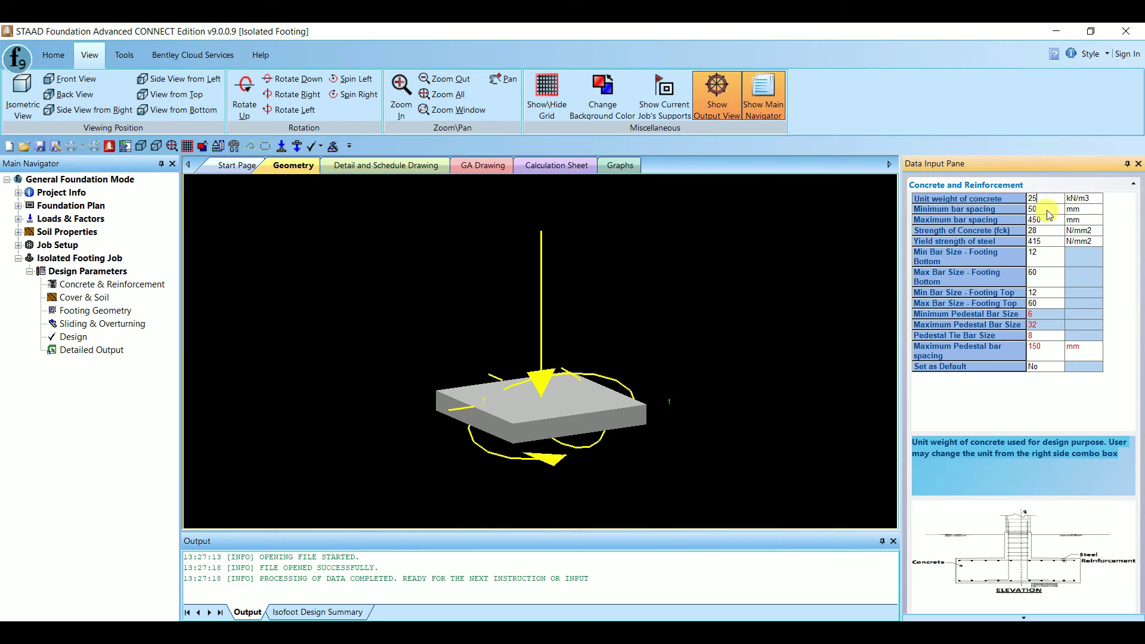
pyautogui.click(1030, 220)
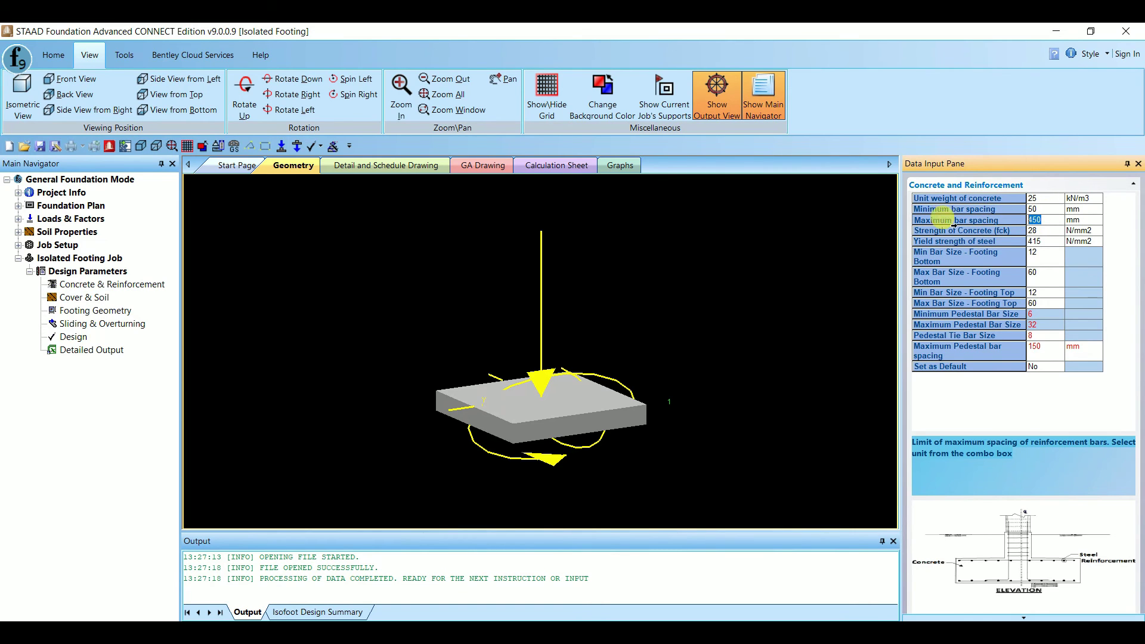
pyautogui.write('300')
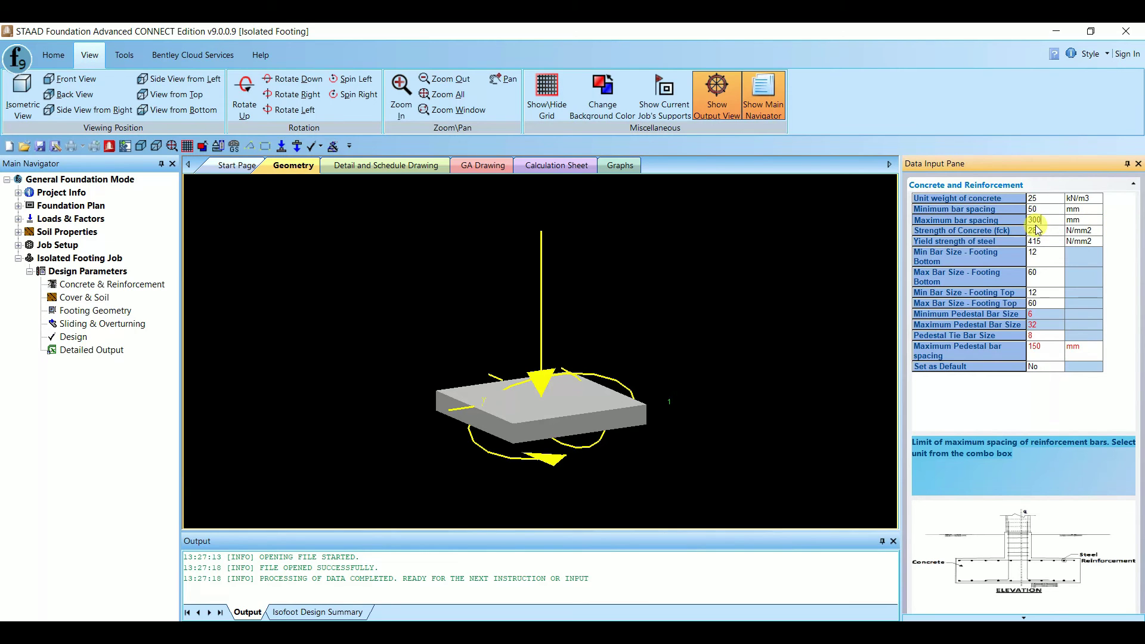
pyautogui.click(1002, 232)
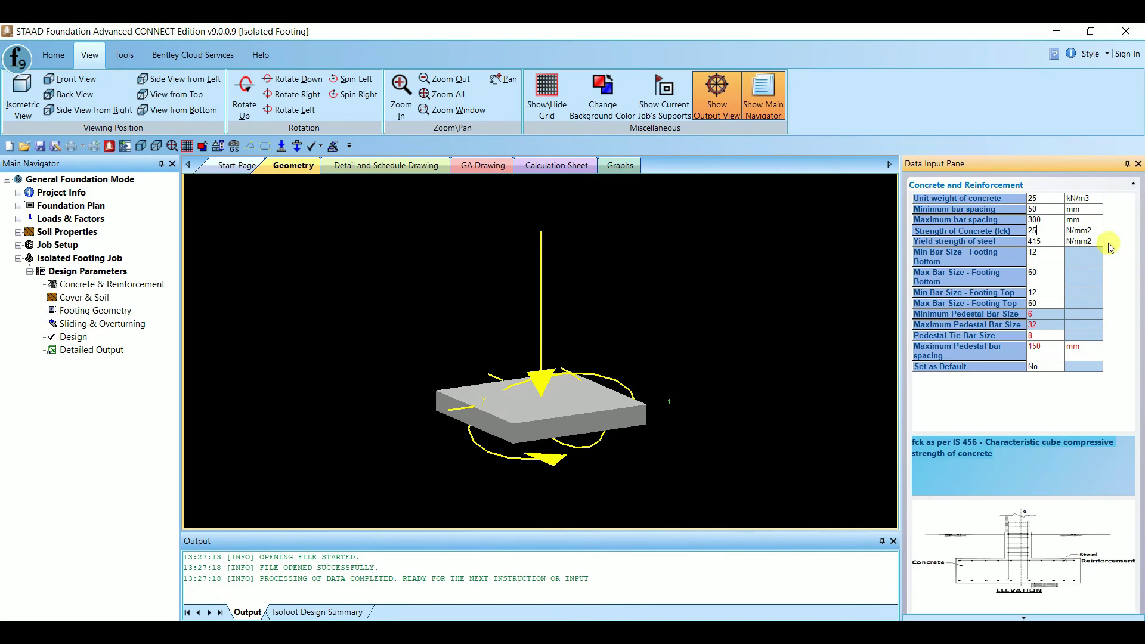
pyautogui.click(987, 242)
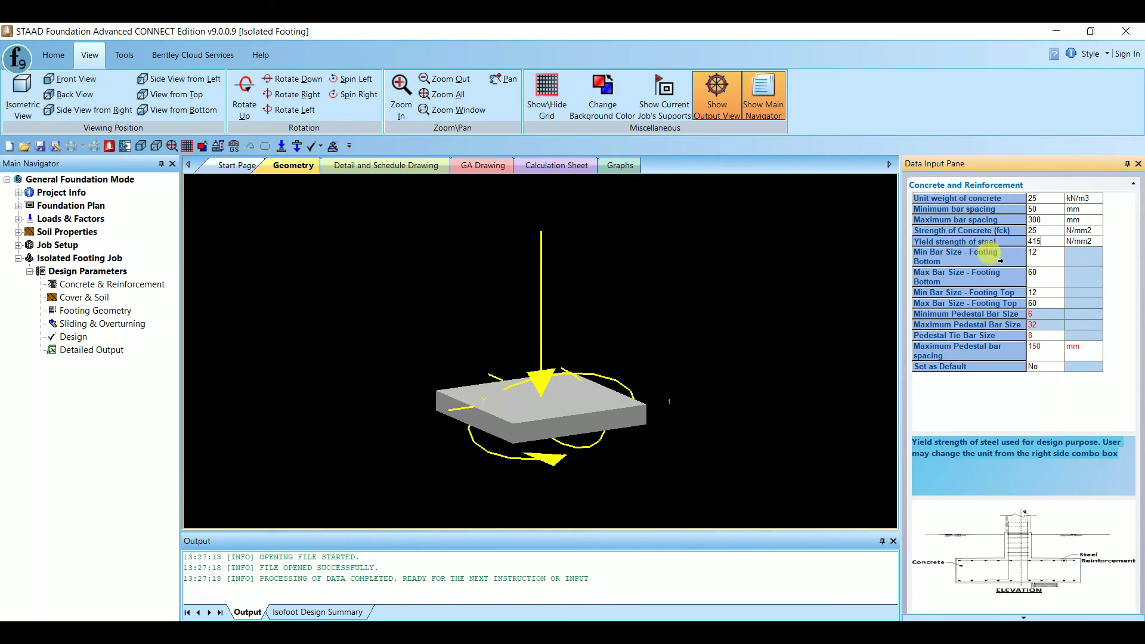
# - Set footing bottom bar sizes to minimum 10 and maximum 20
pyautogui.click(1043, 257)
pyautogui.click(1043, 257)
pyautogui.click(1043, 292)
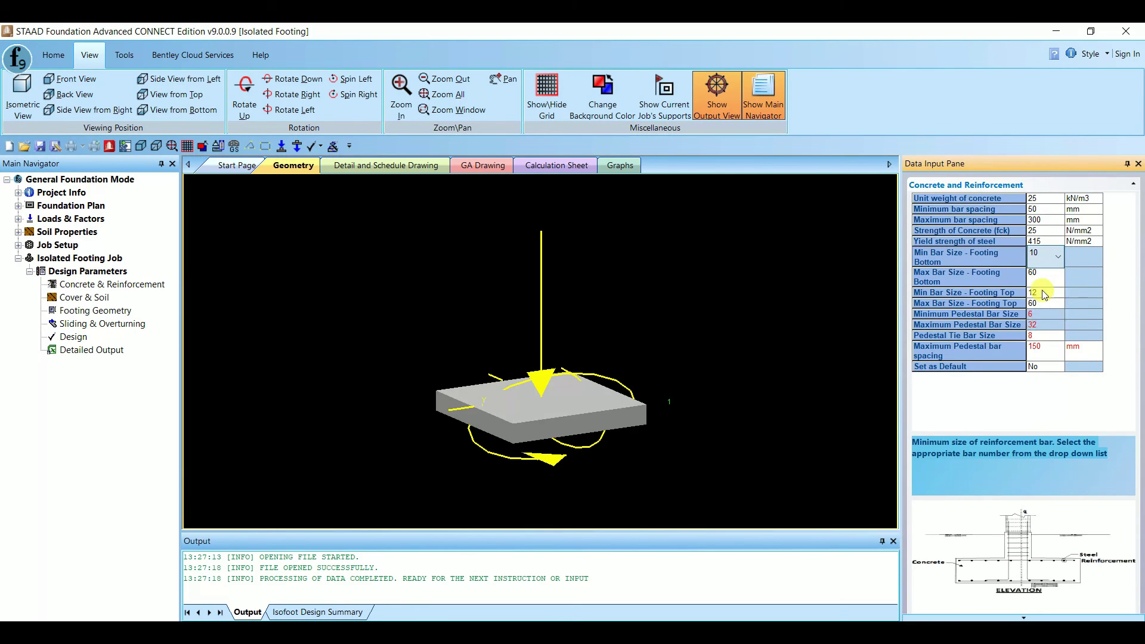
pyautogui.click(1050, 281)
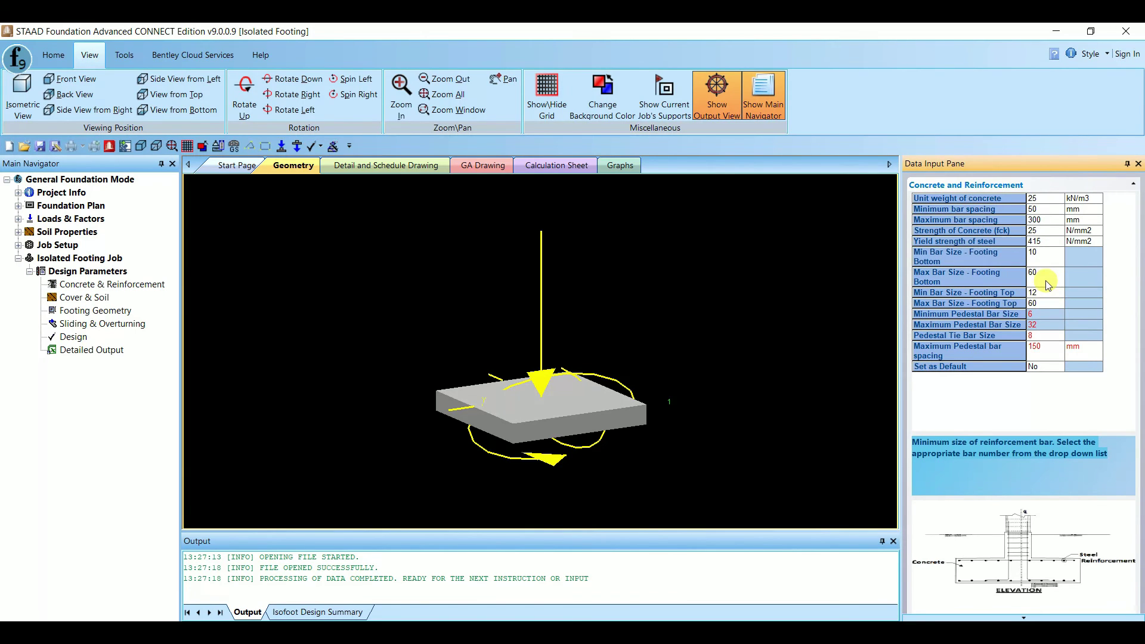
pyautogui.click(1049, 281)
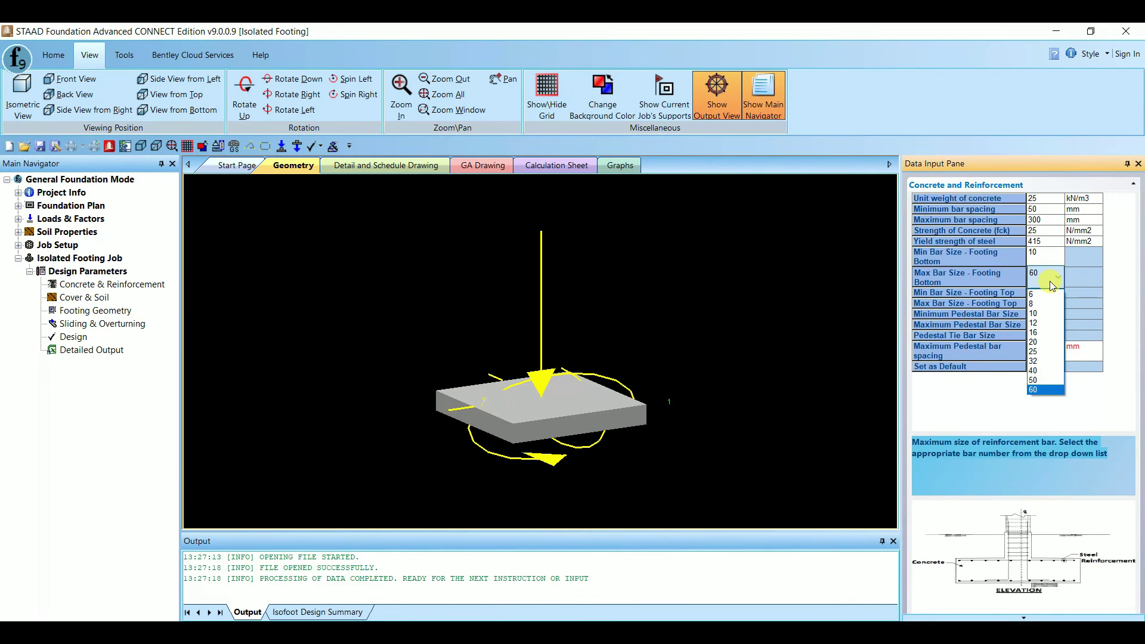
pyautogui.click(1054, 341)
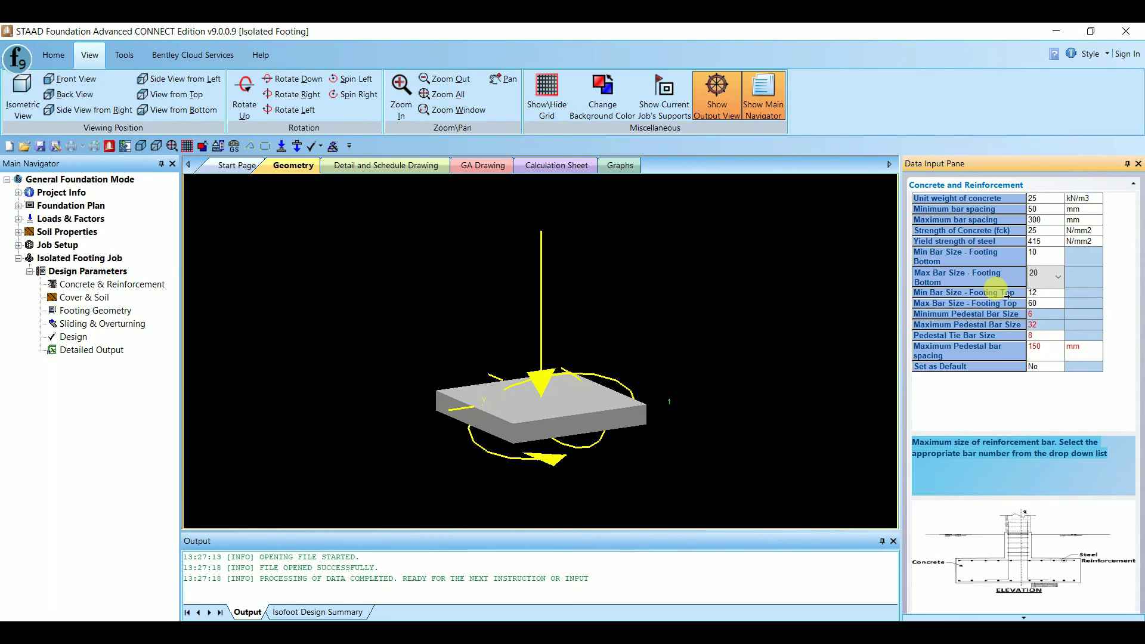
# - Set footing top bar sizes to minimum 10 and maximum 20
pyautogui.click(1047, 293)
pyautogui.click(1047, 293)
pyautogui.click(1048, 320)
pyautogui.click(1056, 304)
pyautogui.click(1062, 304)
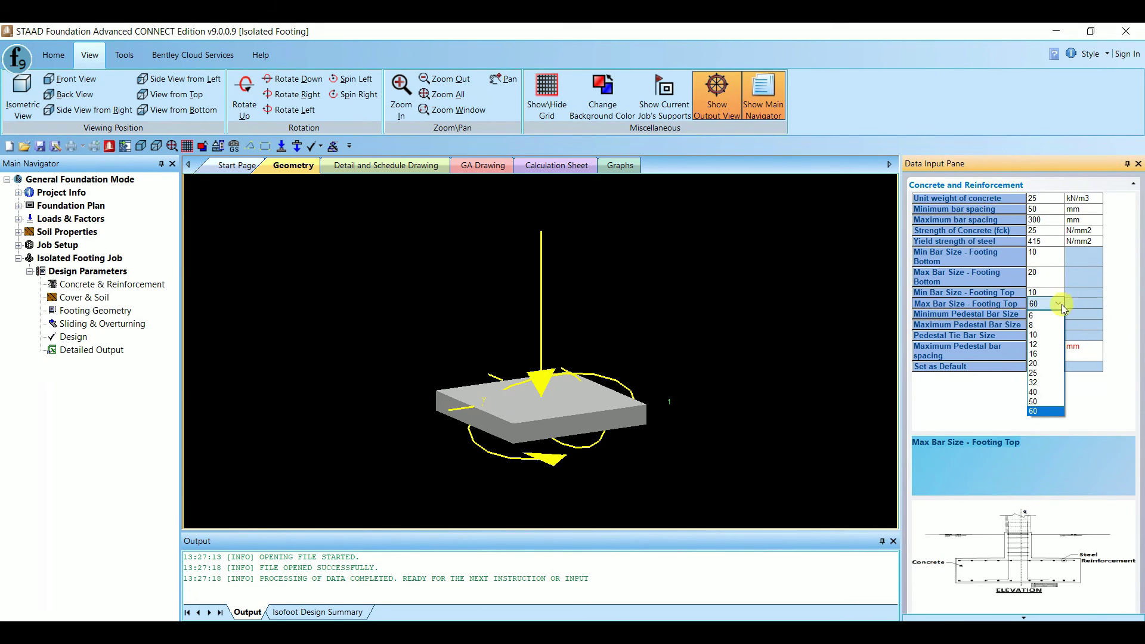
pyautogui.click(1043, 363)
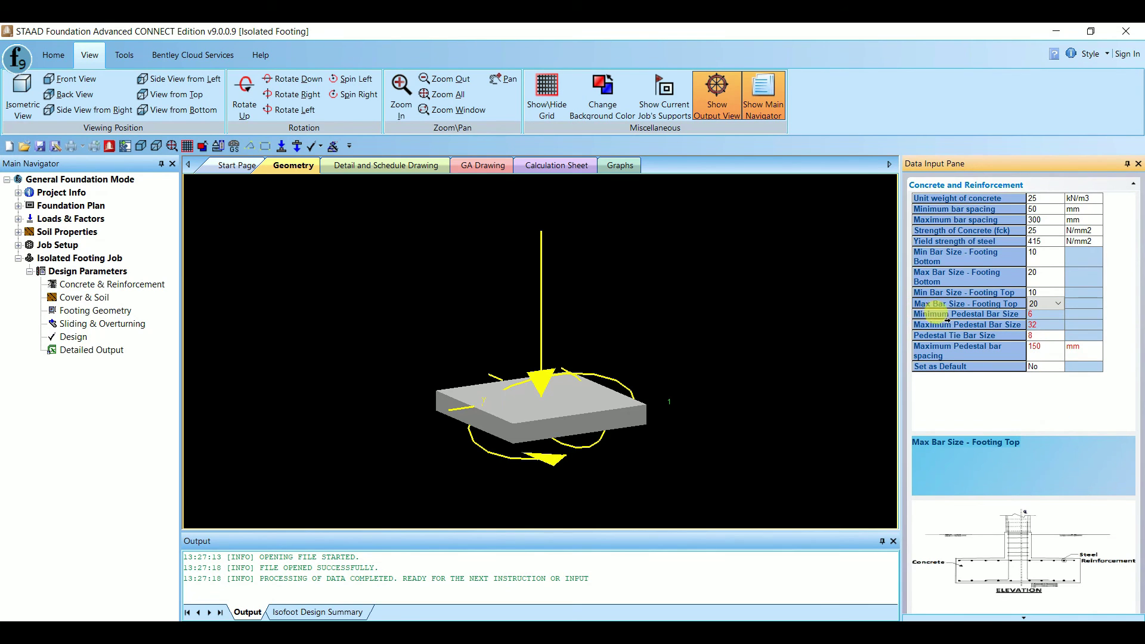
pyautogui.click(1048, 316)
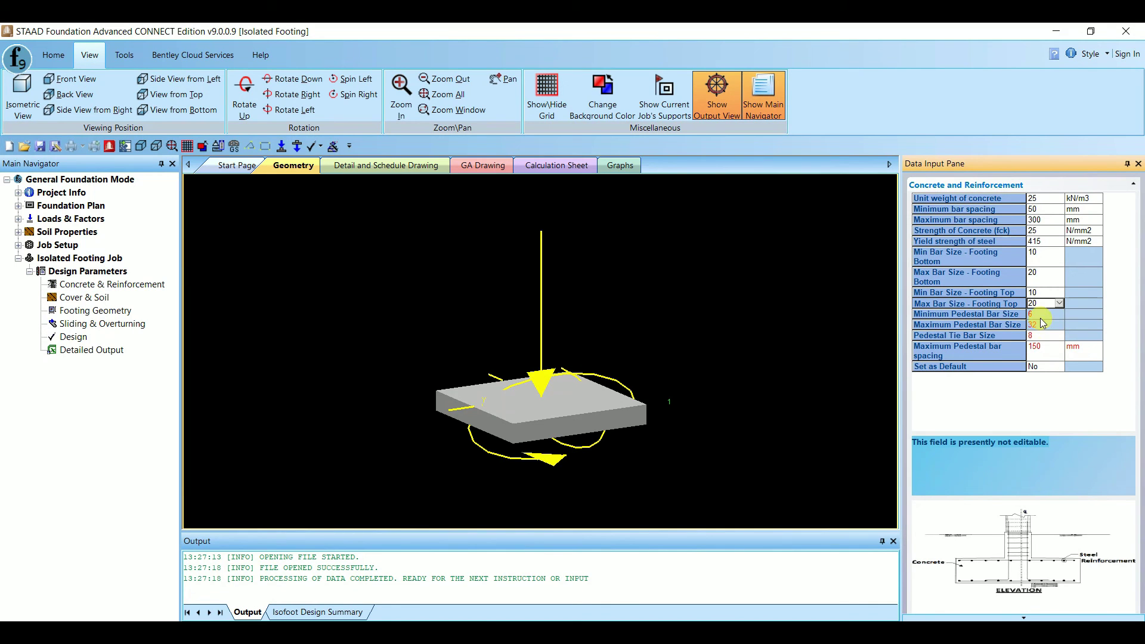
# - In Cover & Soil, set soil bearing capacity to 200 kN/m2
pyautogui.click(77, 301)
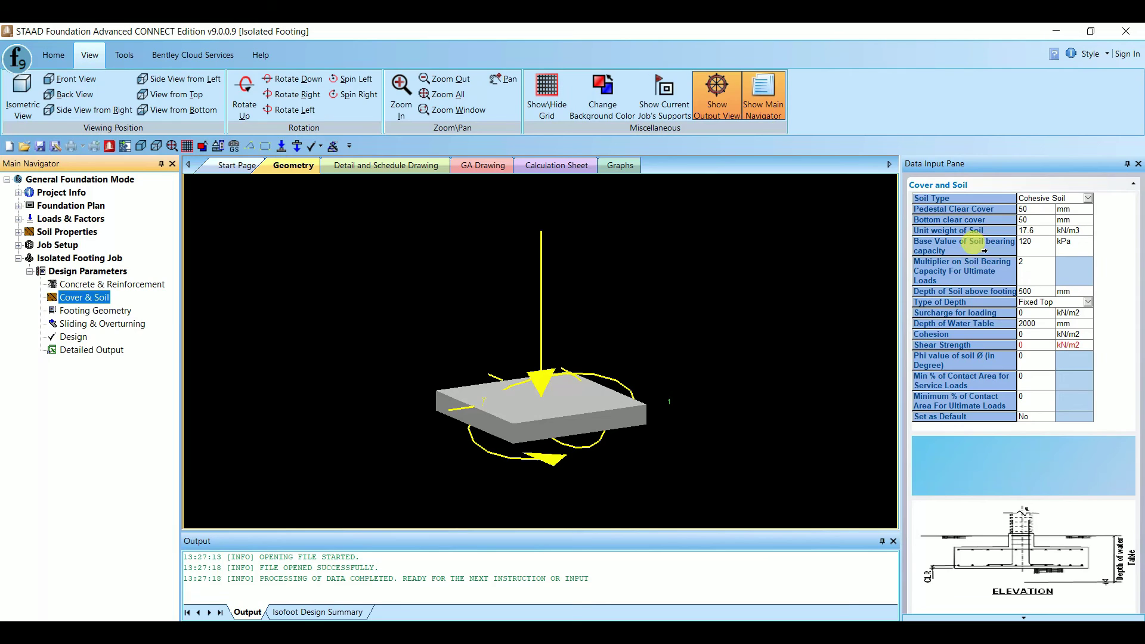
pyautogui.click(1044, 249)
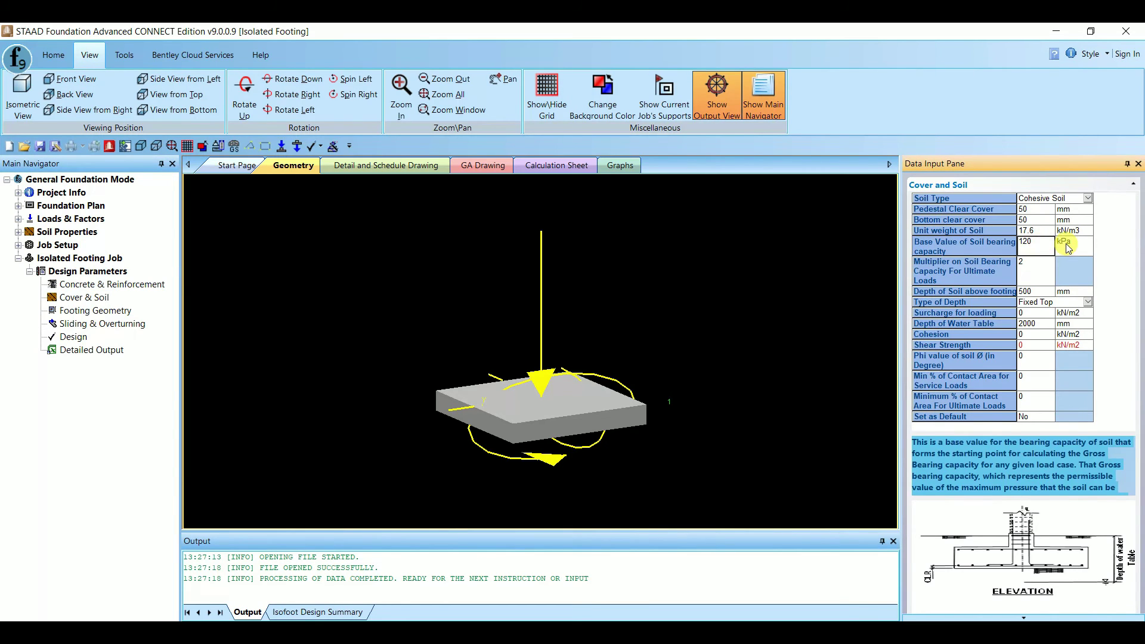
pyautogui.doubleClick(1037, 240)
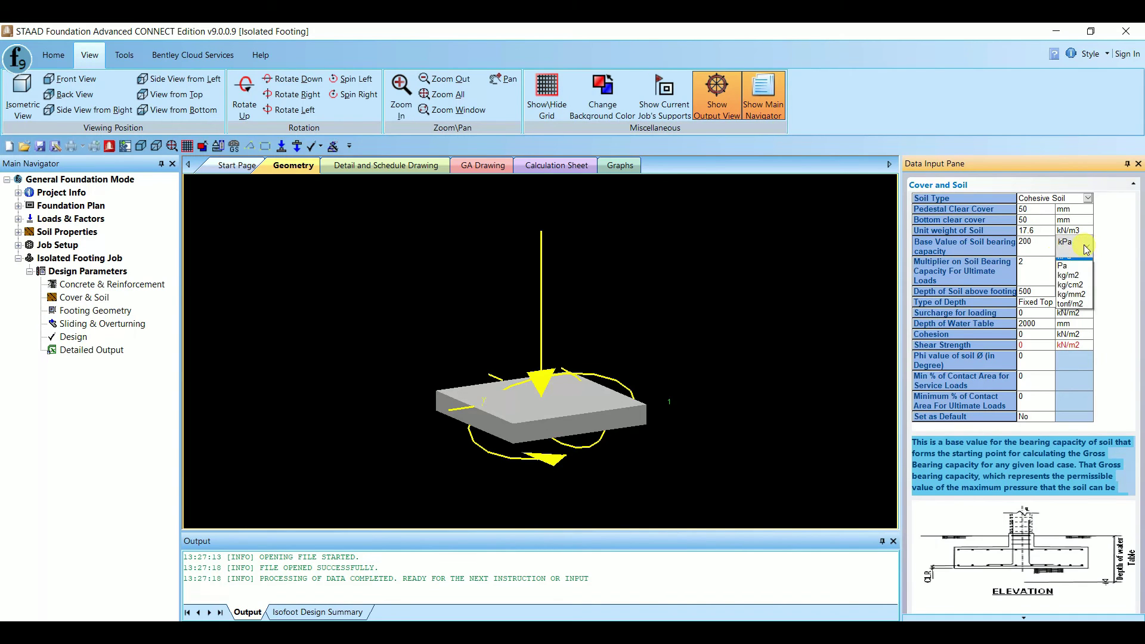
pyautogui.click(1083, 245)
pyautogui.click(1081, 301)
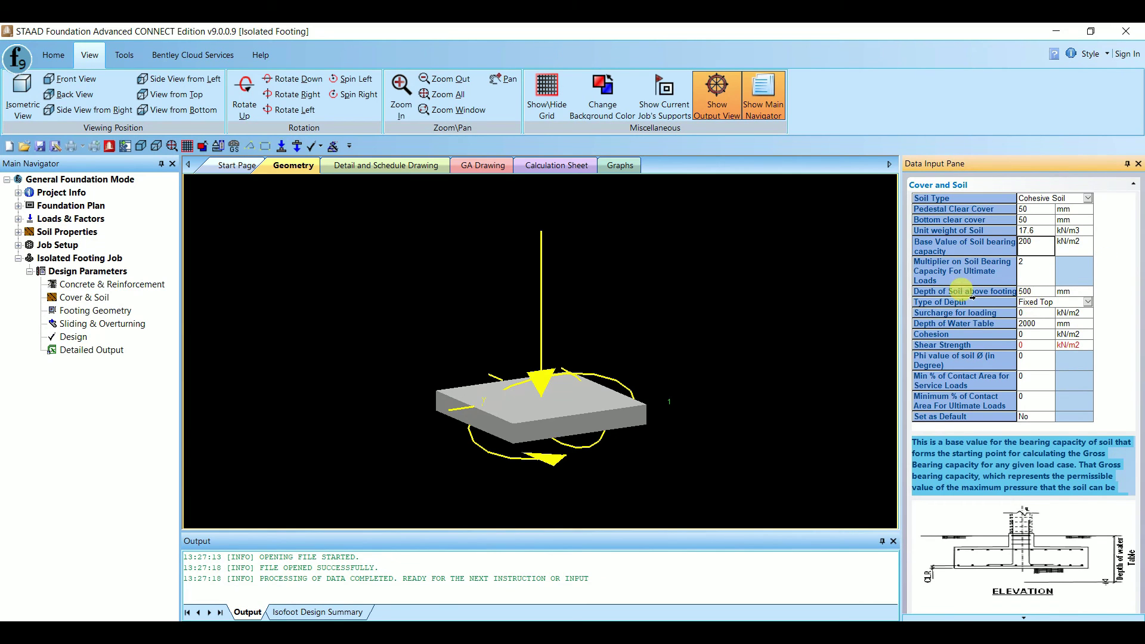
# - Set the depth of soil above the footing to 1500 mm
pyautogui.click(1038, 291)
pyautogui.moveTo(1038, 291); pyautogui.dragTo(1007, 292)
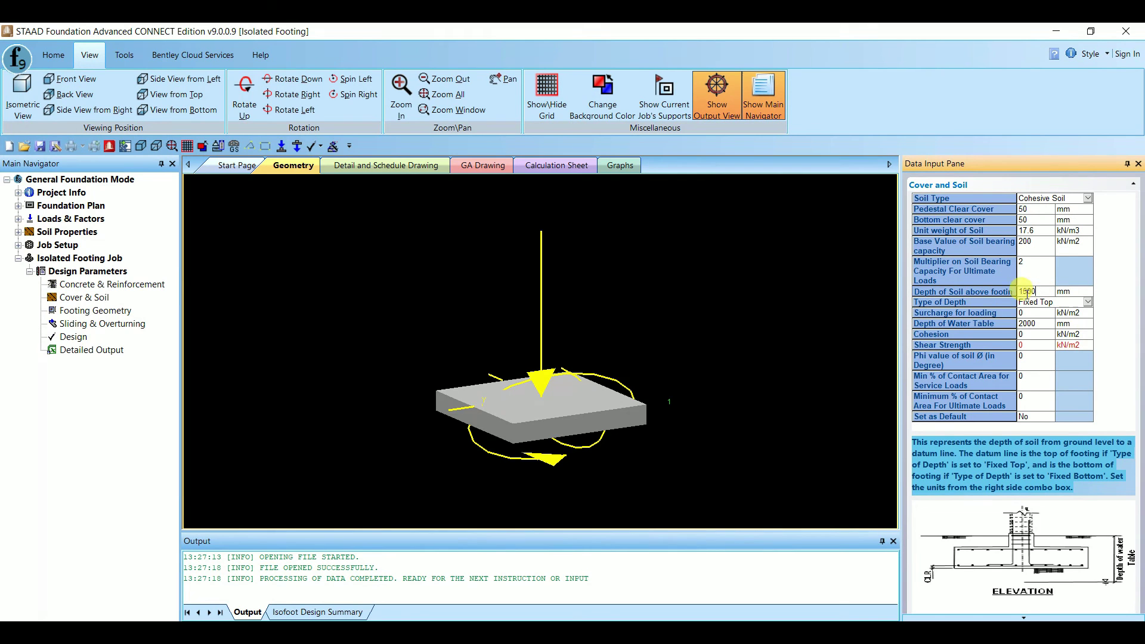
pyautogui.scroll(-1, 932, 292)
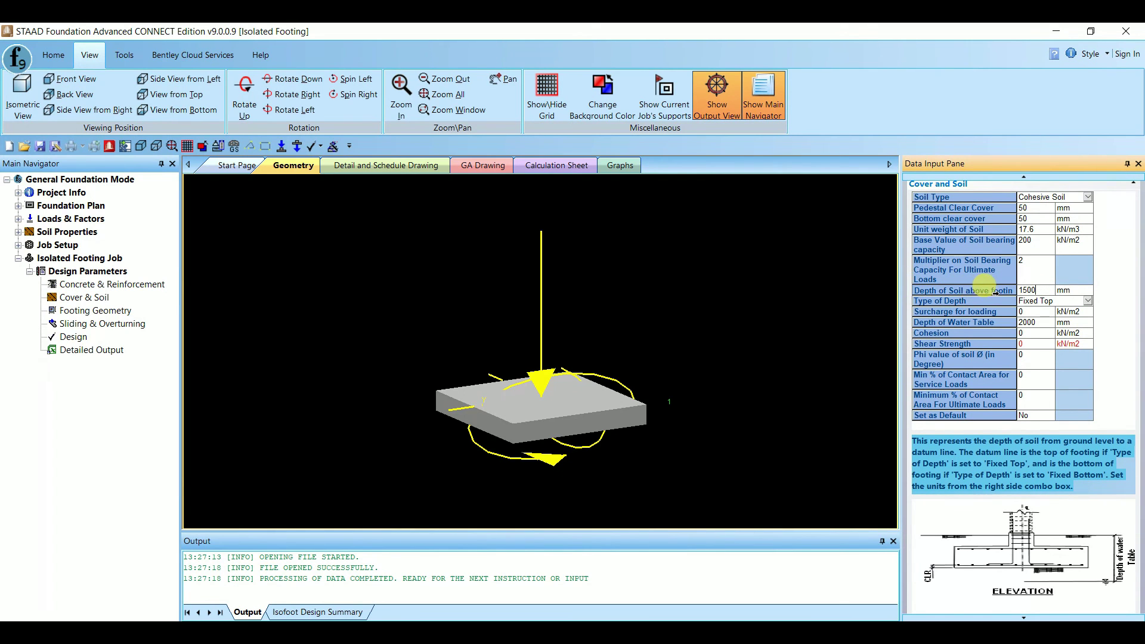
pyautogui.scroll(-1, 1111, 322)
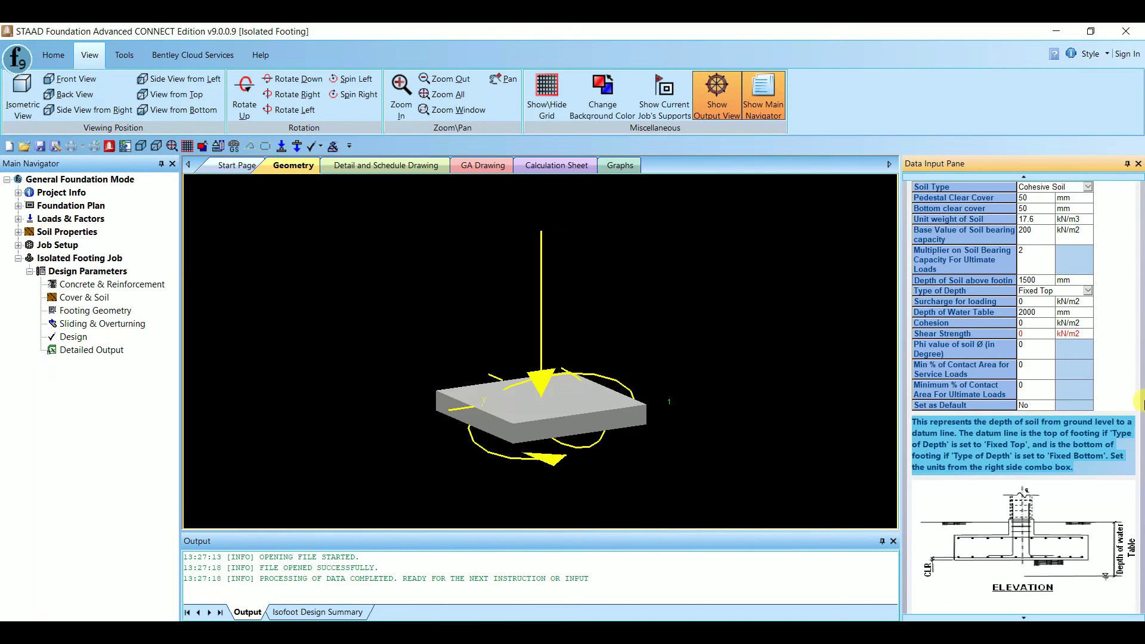
# - Run the footing analysis and design, saving the modified data first
pyautogui.click(73, 337)
pyautogui.click(579, 372)
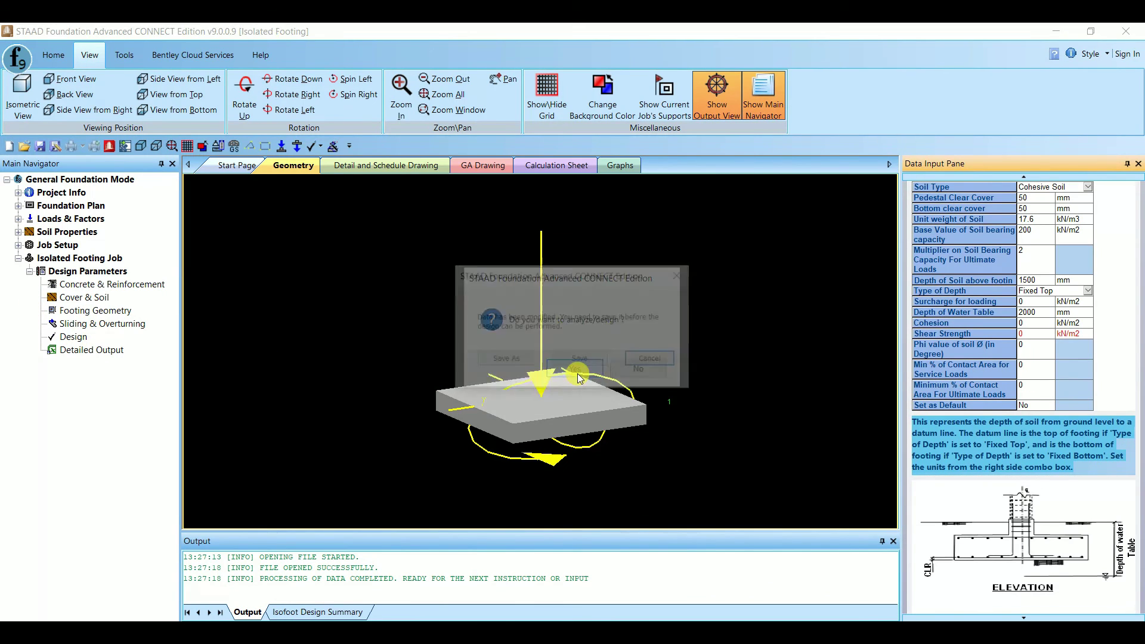
pyautogui.click(573, 358)
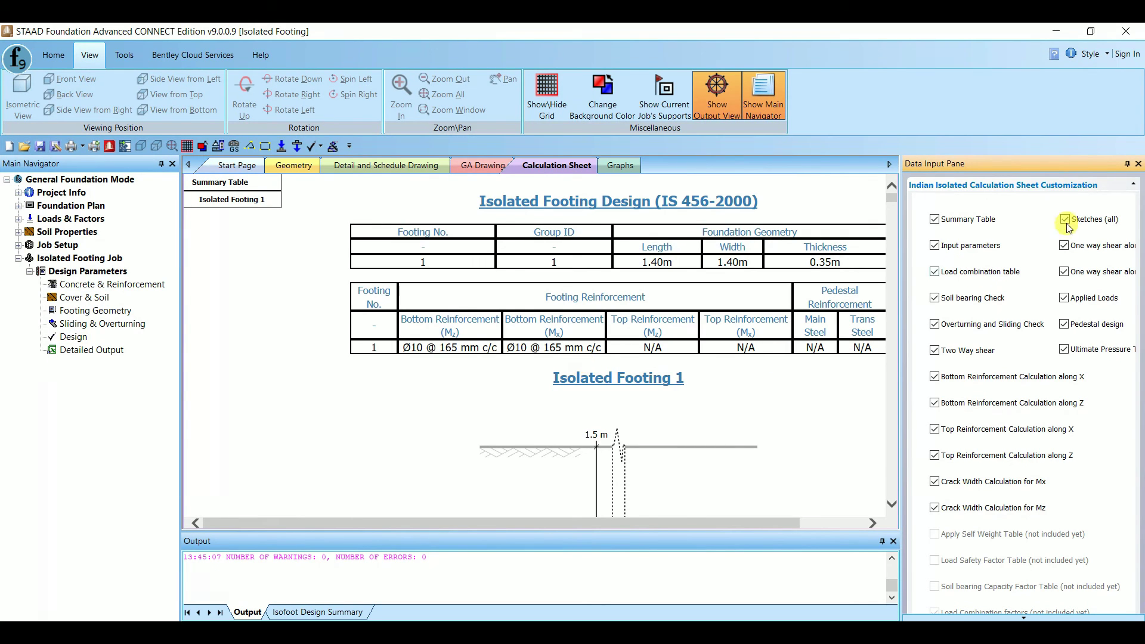
pyautogui.scroll(-5, 654, 379)
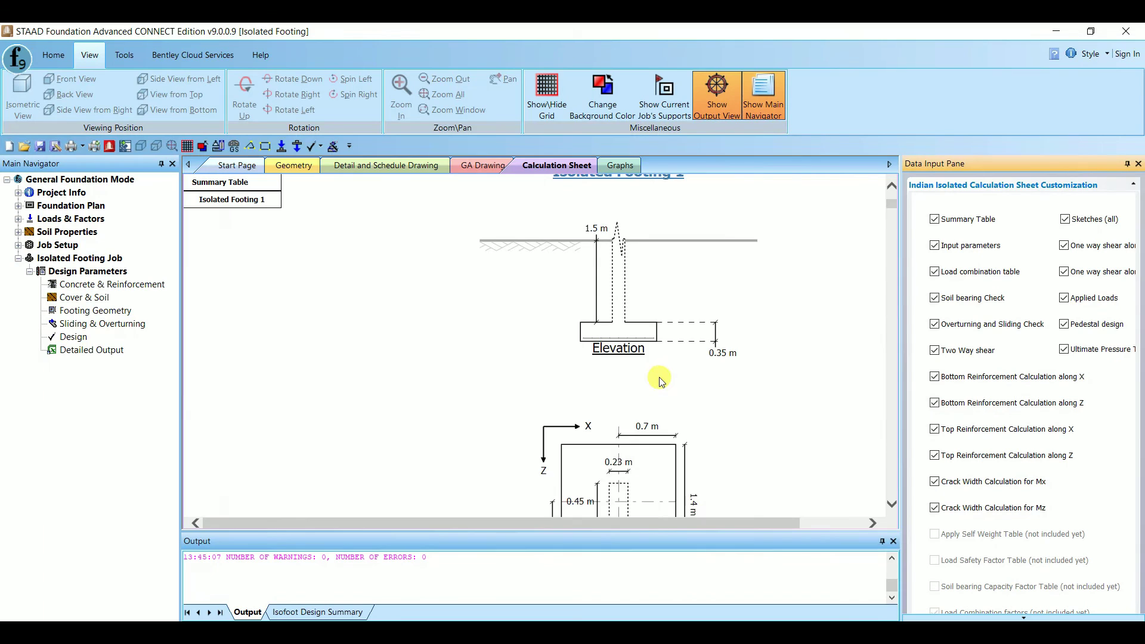
pyautogui.scroll(3, 660, 380)
pyautogui.scroll(-1, 568, 397)
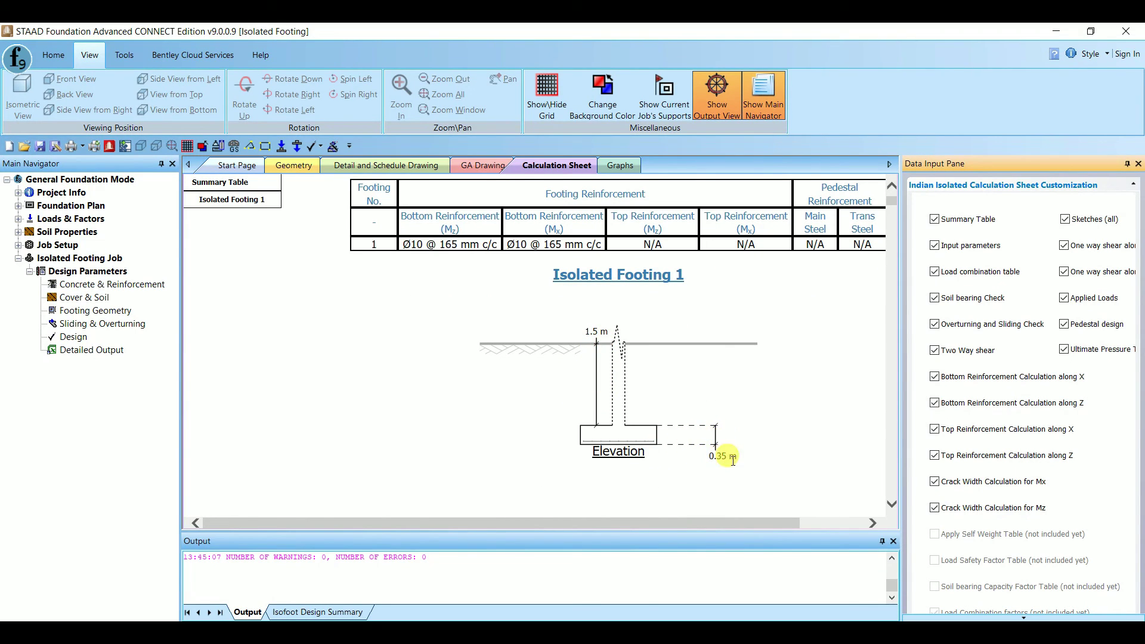
pyautogui.scroll(3, 724, 456)
pyautogui.moveTo(602, 522); pyautogui.dragTo(633, 522)
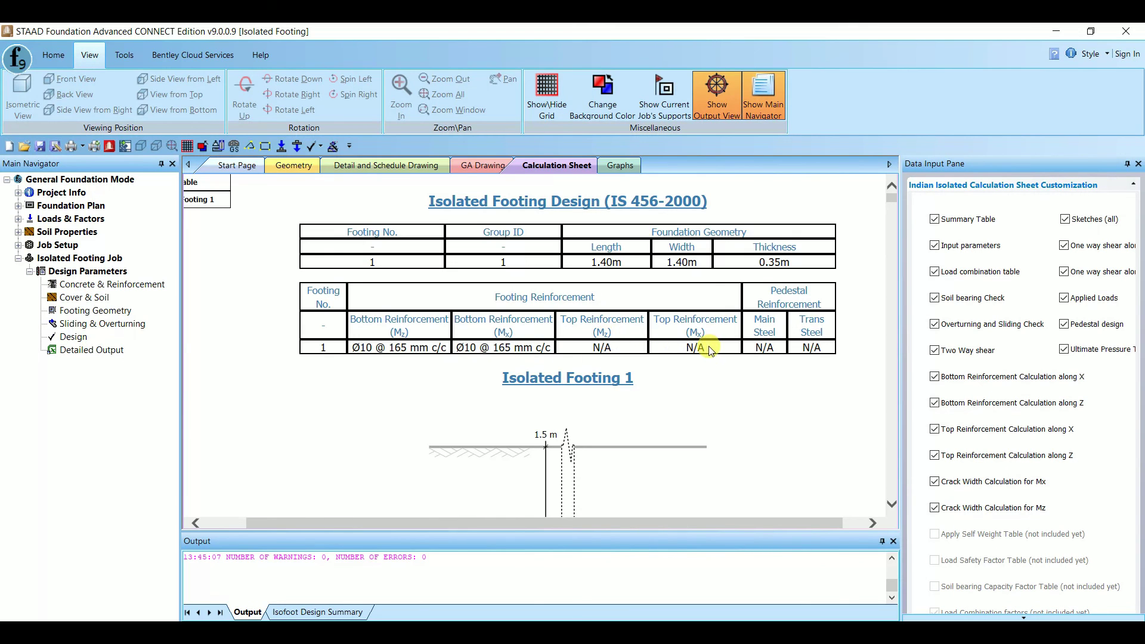
pyautogui.scroll(-1, 679, 380)
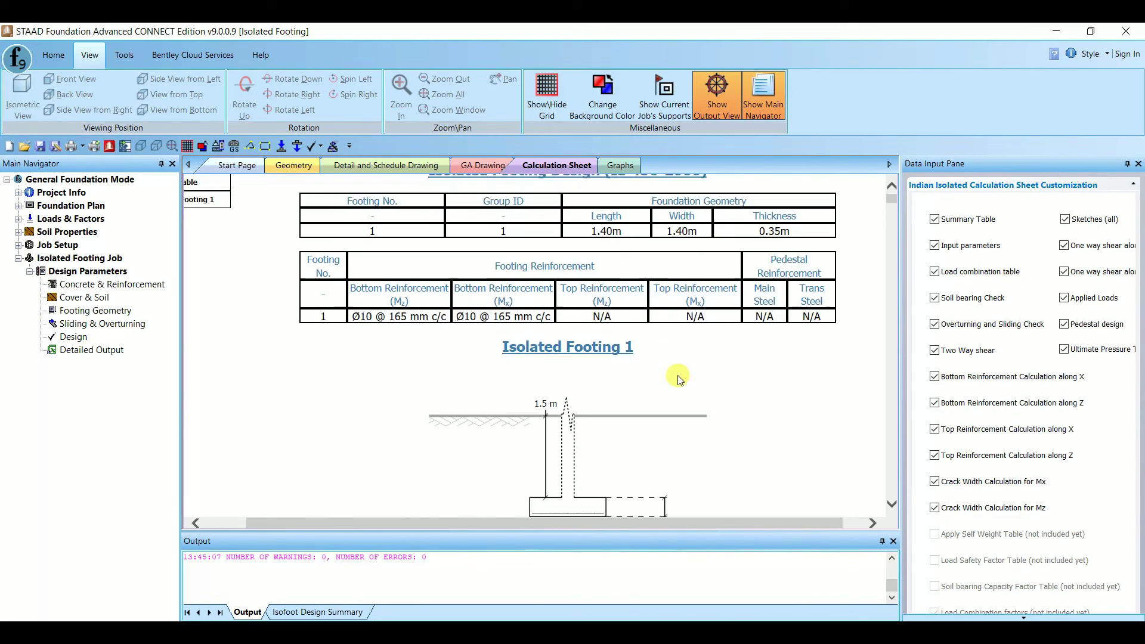
pyautogui.scroll(-2, 621, 353)
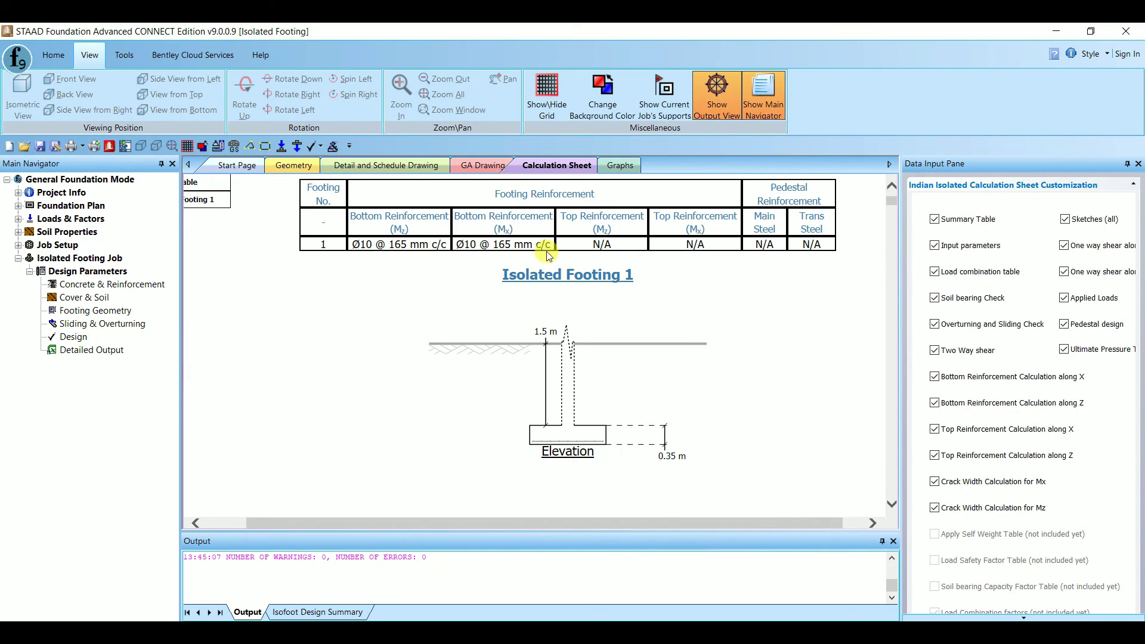
pyautogui.scroll(-8, 626, 430)
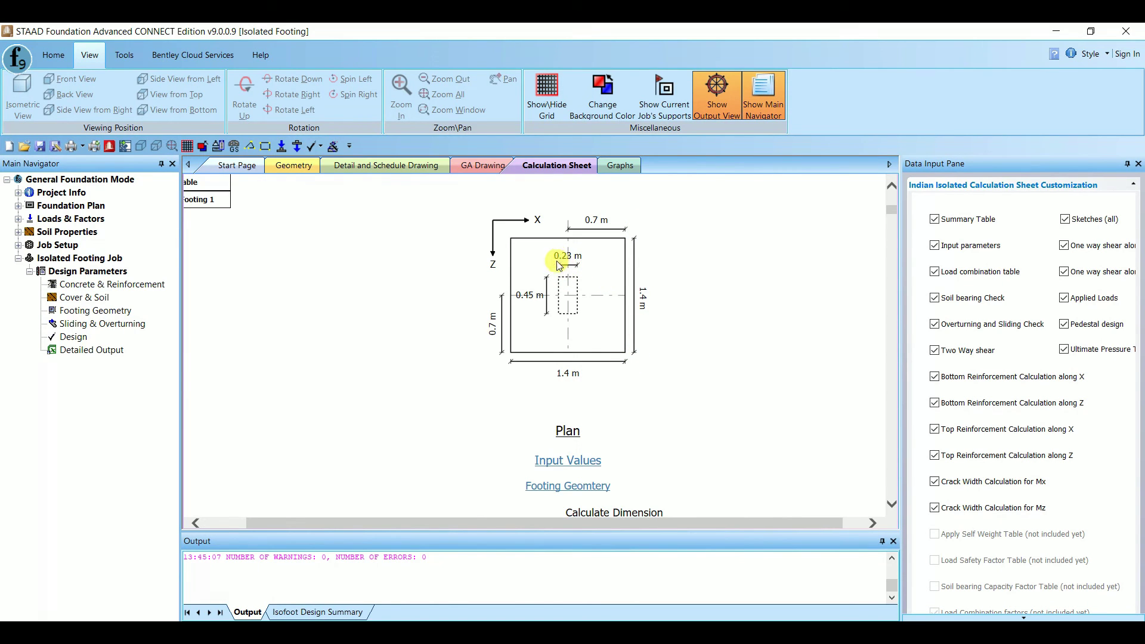
pyautogui.scroll(-3, 631, 438)
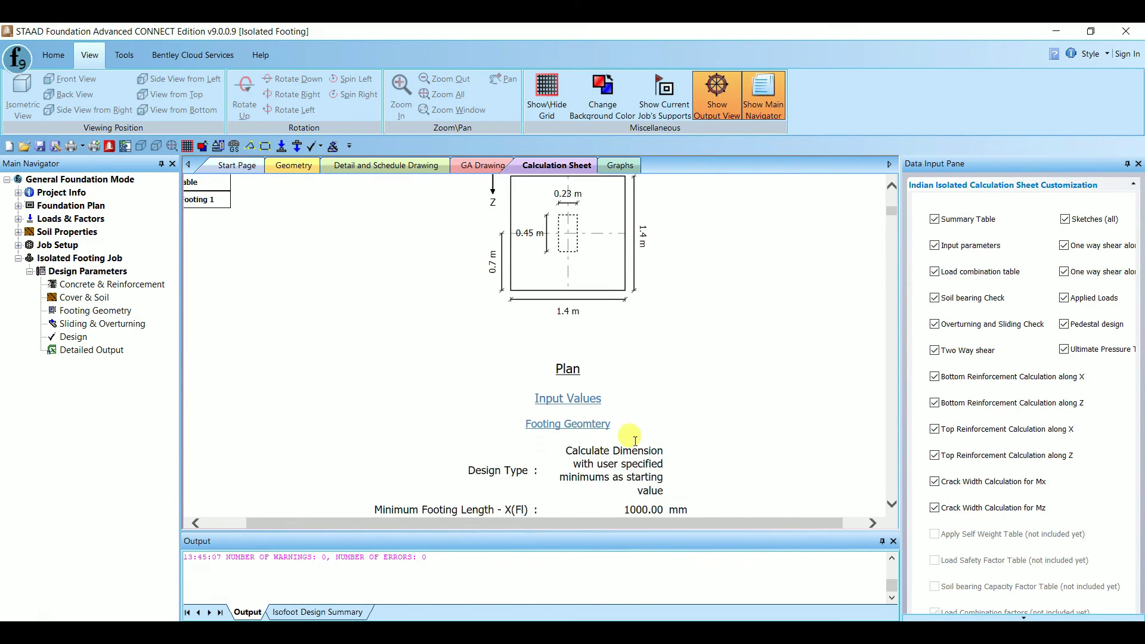
pyautogui.scroll(-15, 634, 446)
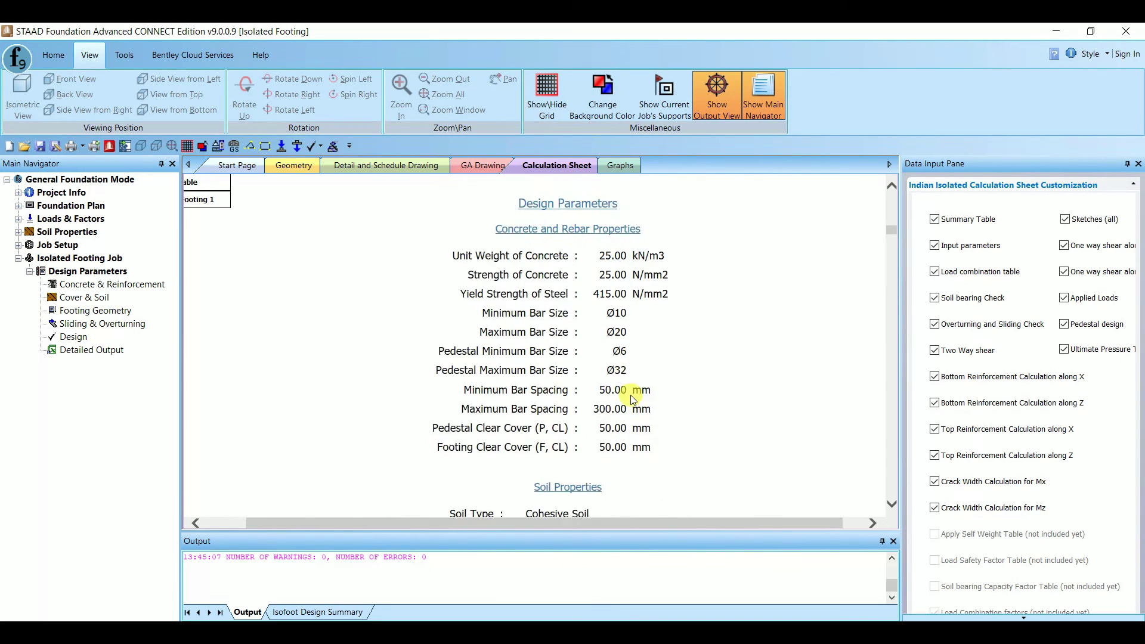
pyautogui.scroll(-20, 633, 409)
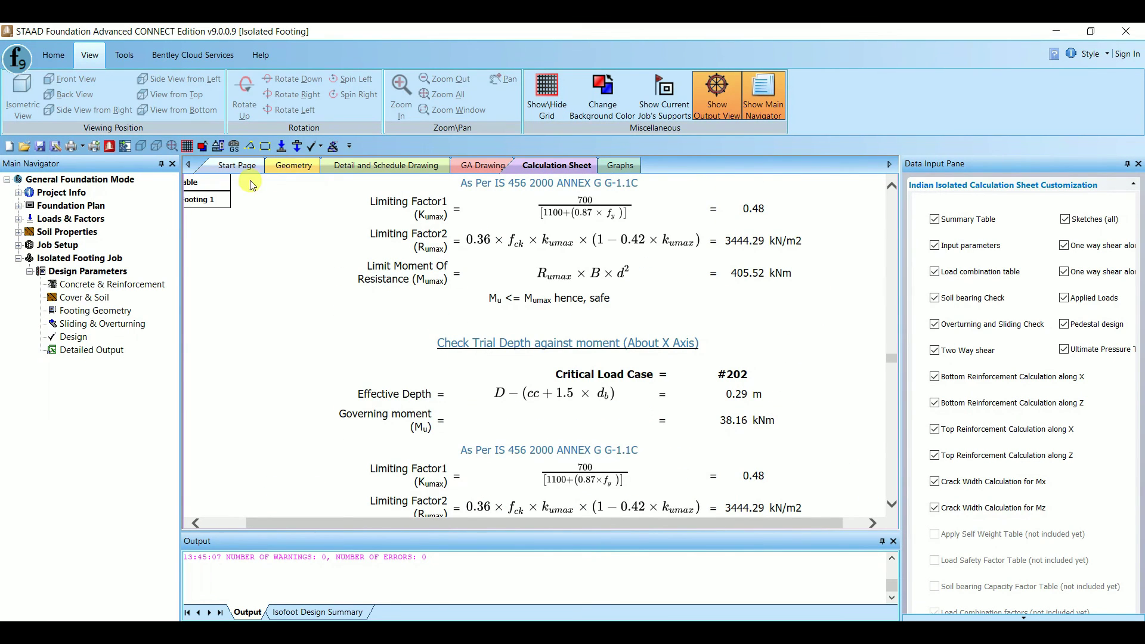
# - Show footing 1's detail and schedule drawing and fit the sheet in view
pyautogui.click(395, 165)
pyautogui.moveTo(354, 352)
pyautogui.mouseDown()
pyautogui.moveTo(544, 376)
pyautogui.moveTo(435, 340)
pyautogui.moveTo(422, 302)
pyautogui.moveTo(649, 368)
pyautogui.mouseUp()
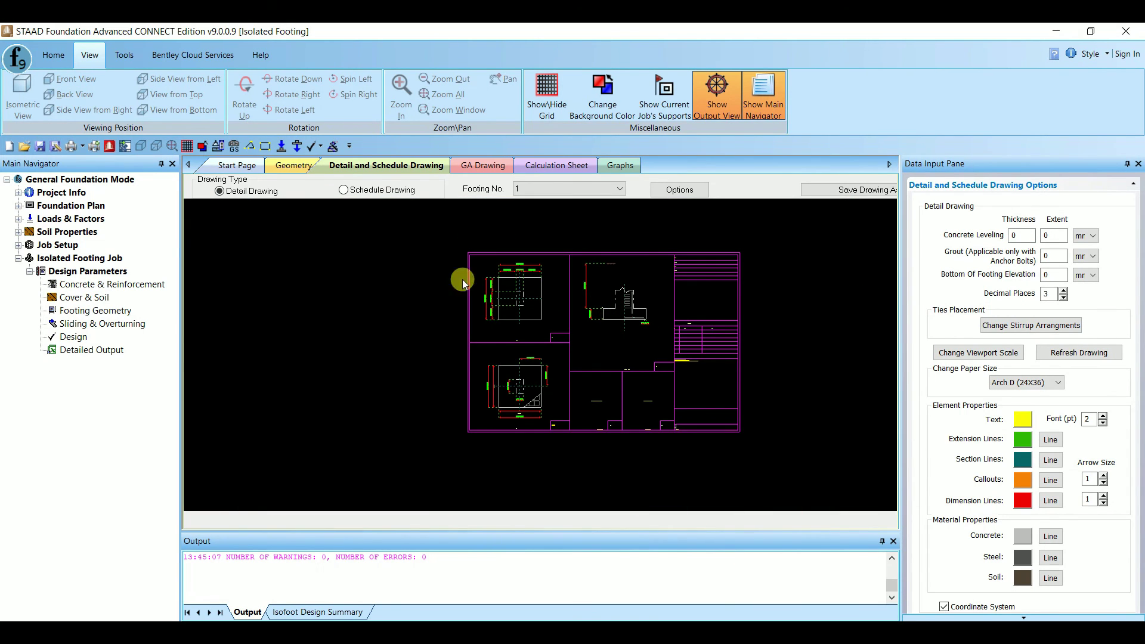